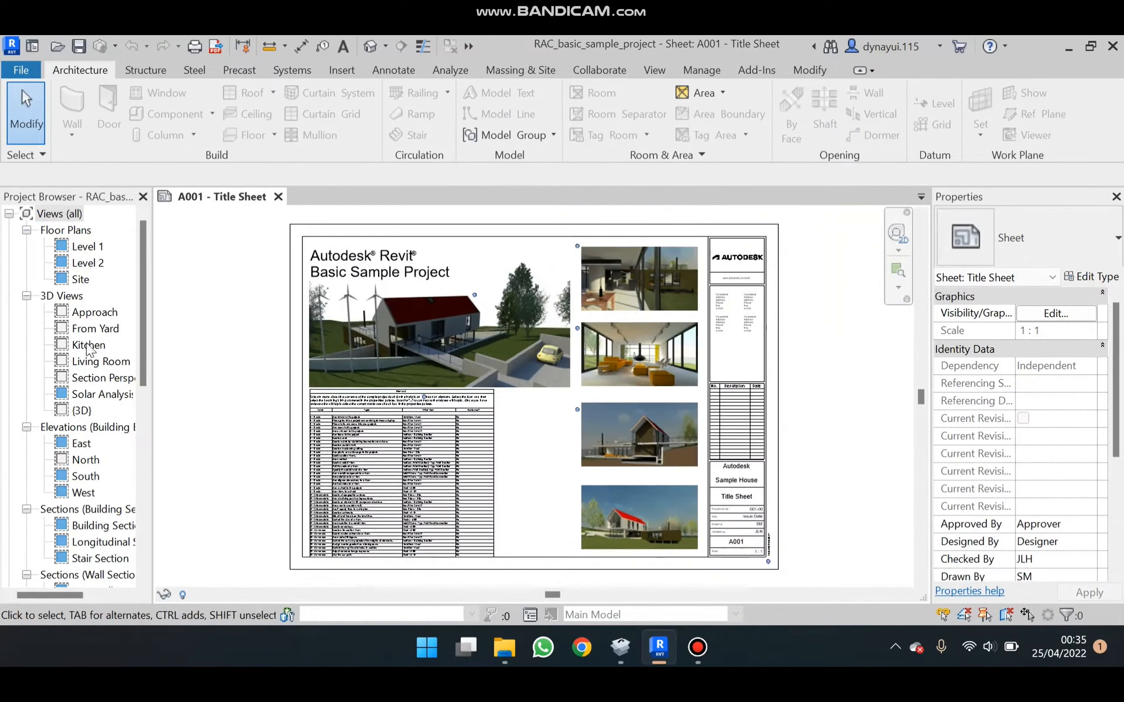
- Examine the Level 1 floor plan of the sample project, including its room layout and legend, and close the project's open views
click(95, 252)
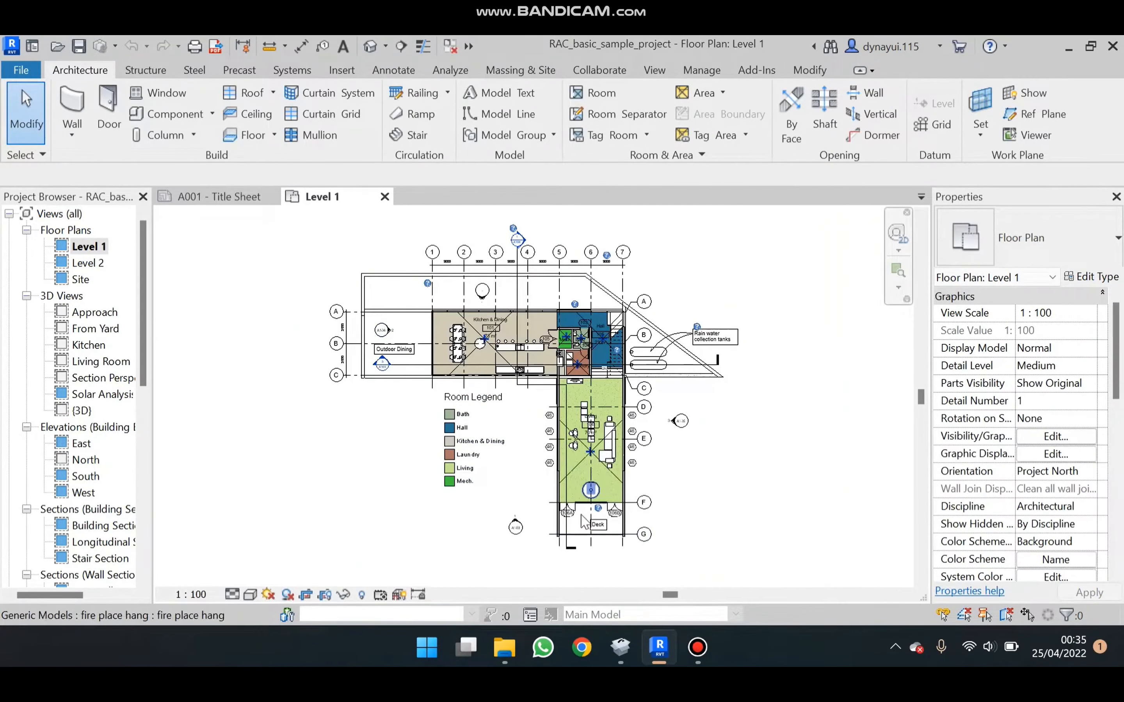
scroll(562, 450, up, 4)
scroll(594, 322, down, 3)
scroll(537, 520, down, 1)
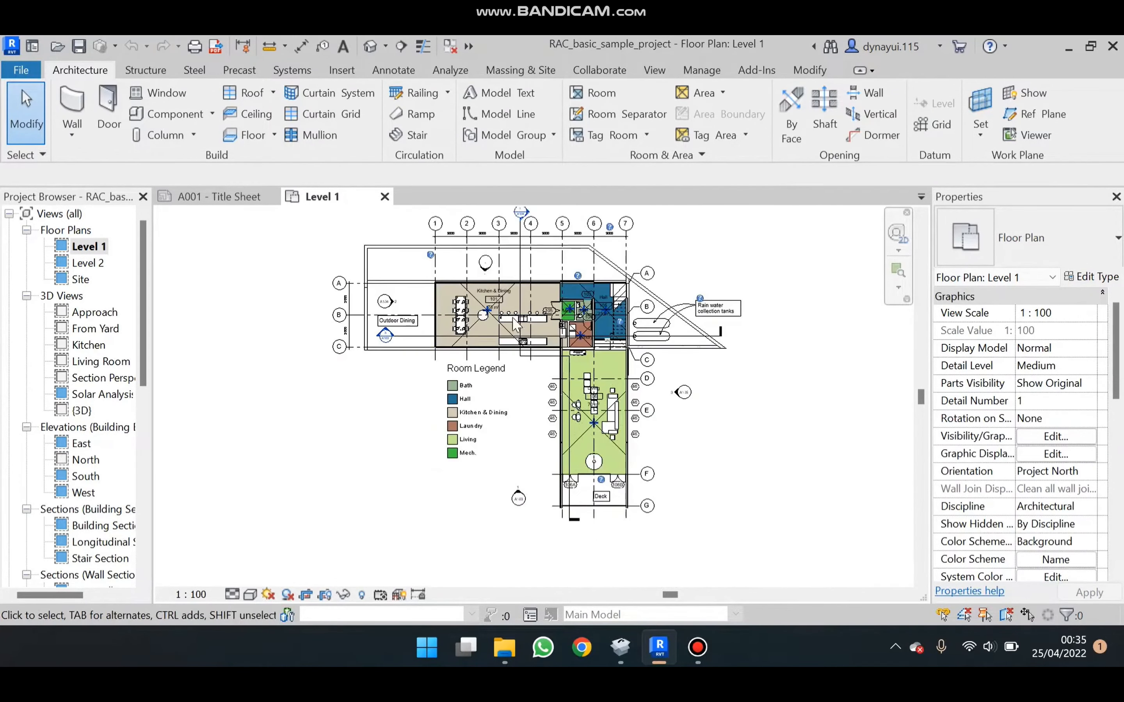
scroll(508, 269, up, 2)
click(269, 197)
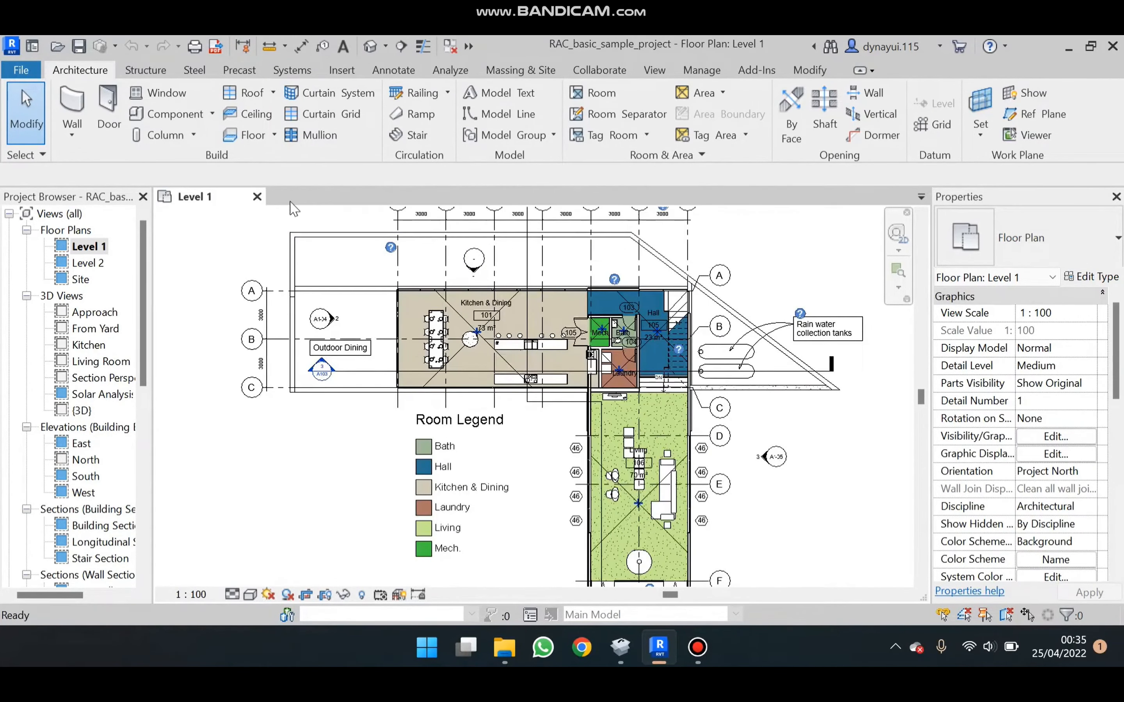
click(257, 196)
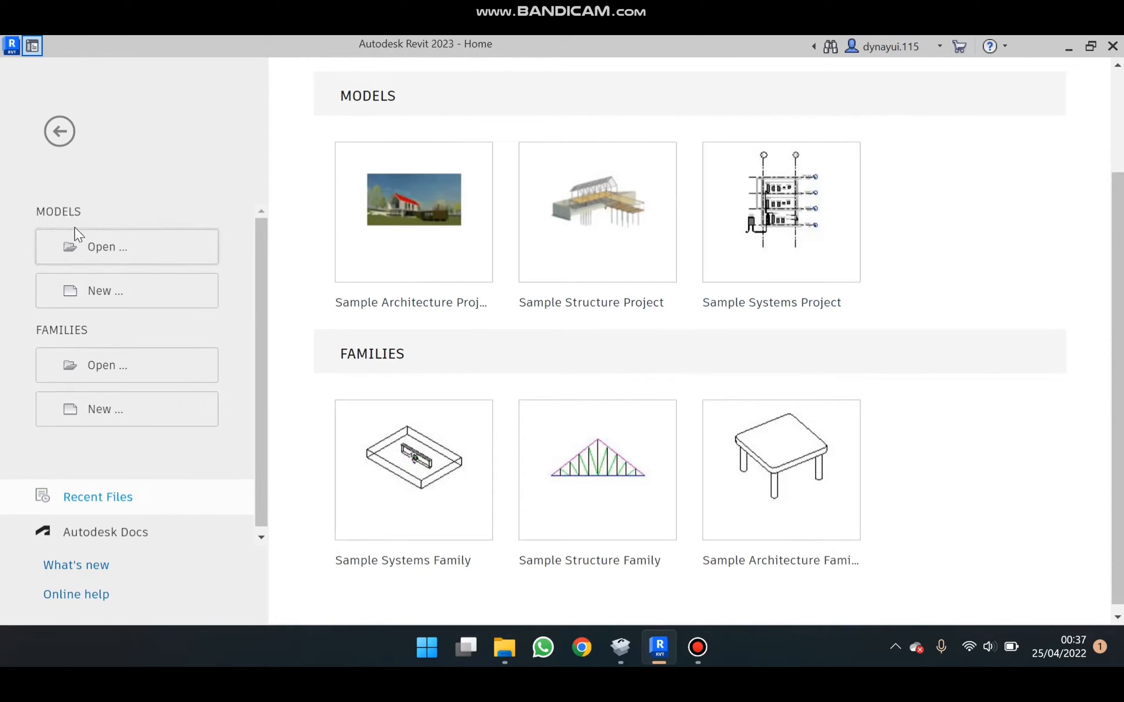
- Create a project from the Architectural Template, view its default floor plan and close it
click(95, 246)
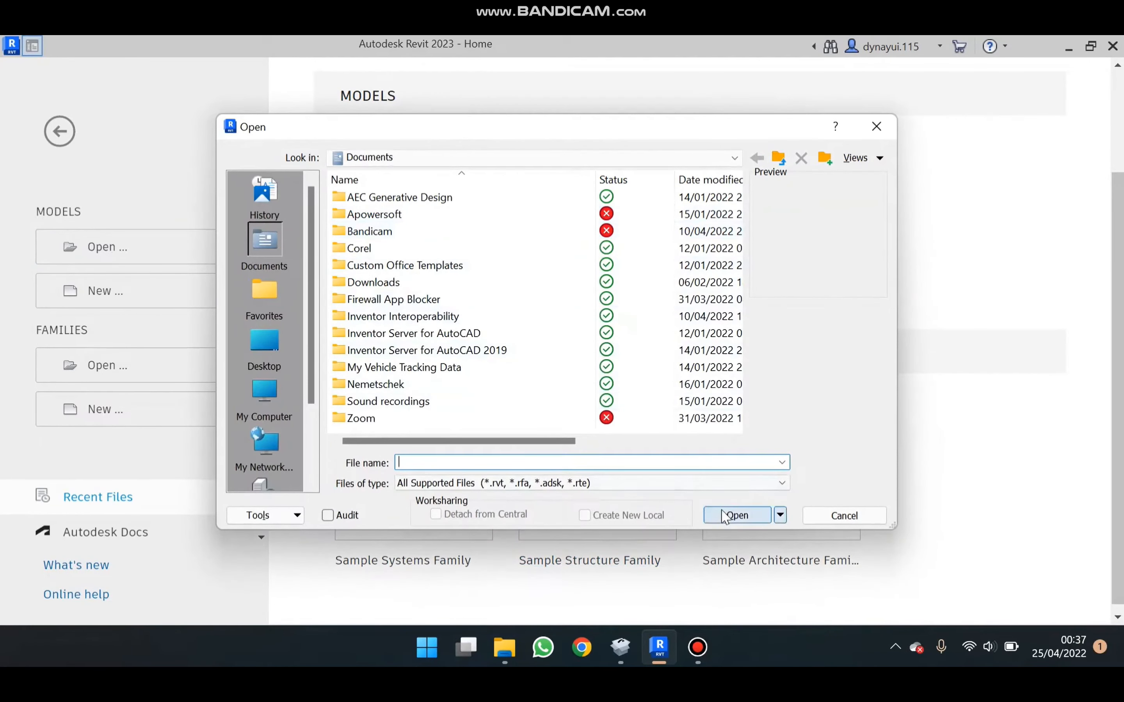
click(892, 130)
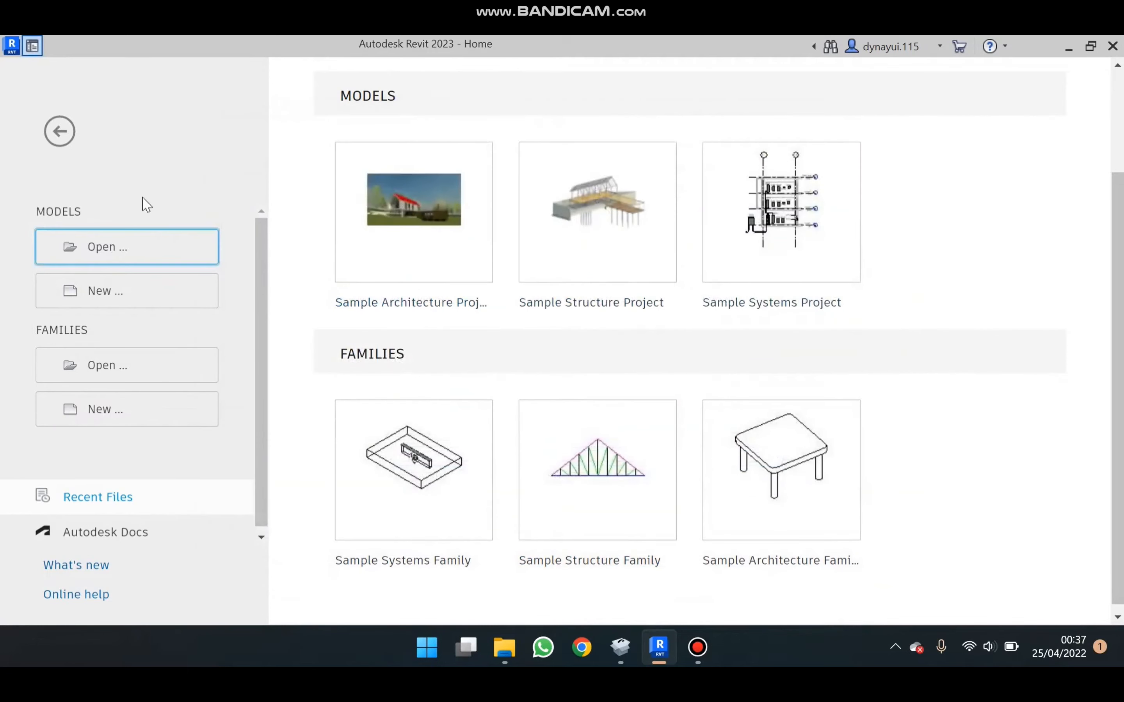
click(126, 292)
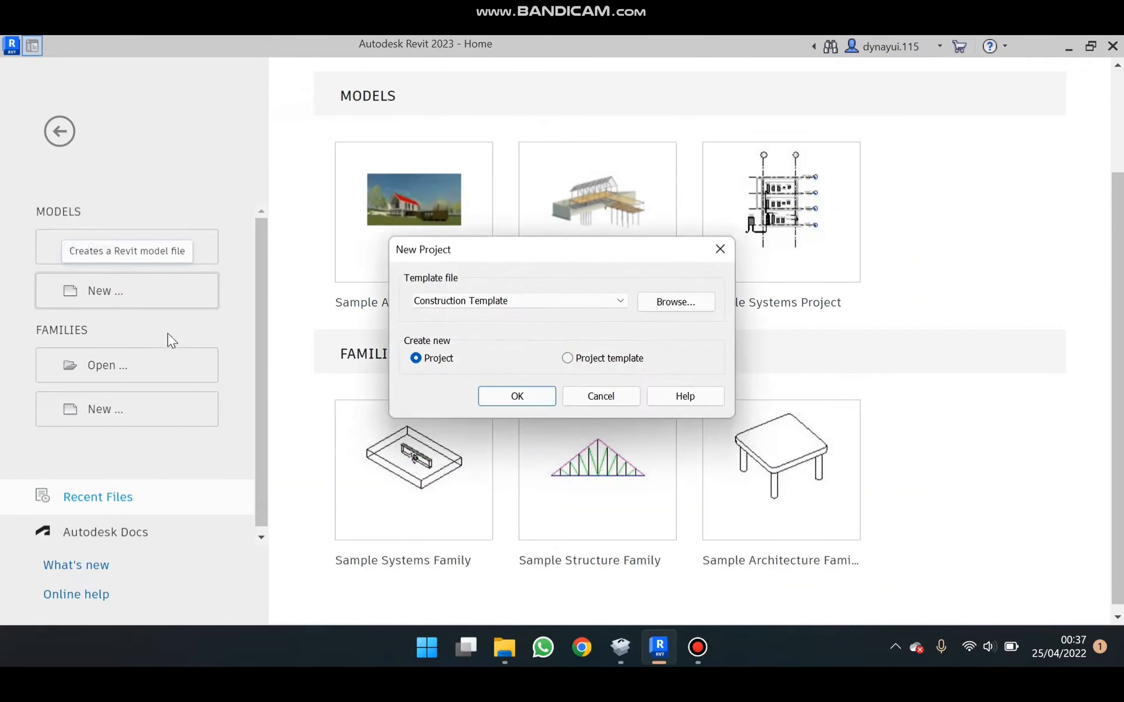
click(449, 299)
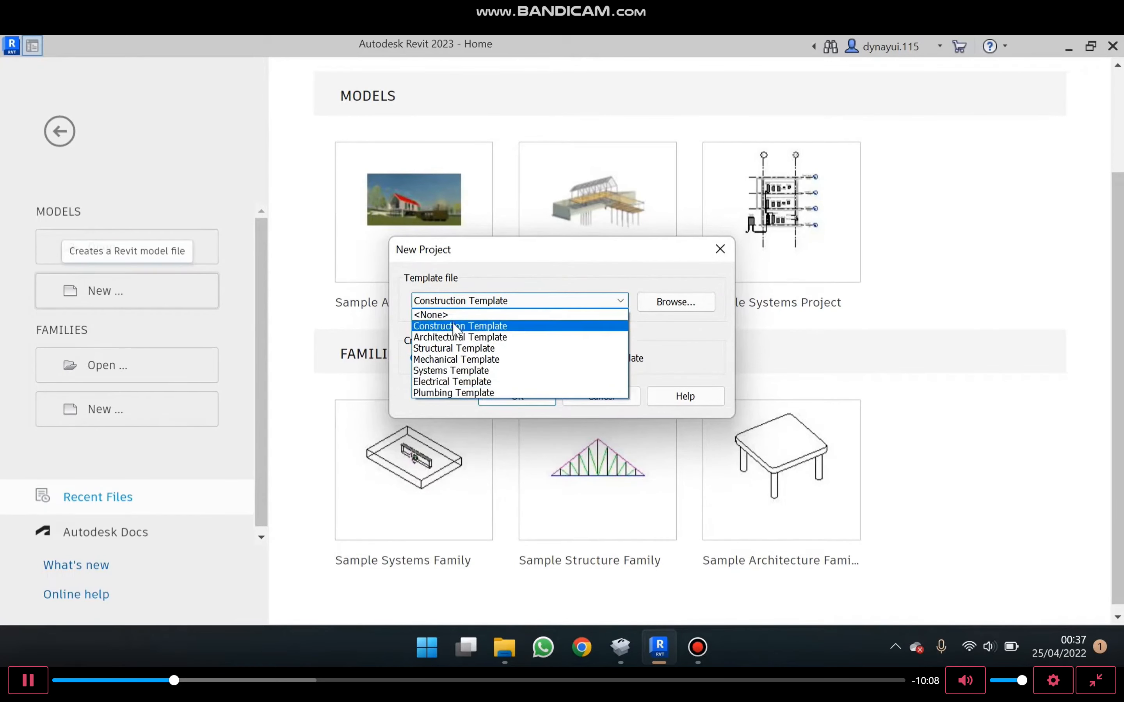
click(498, 337)
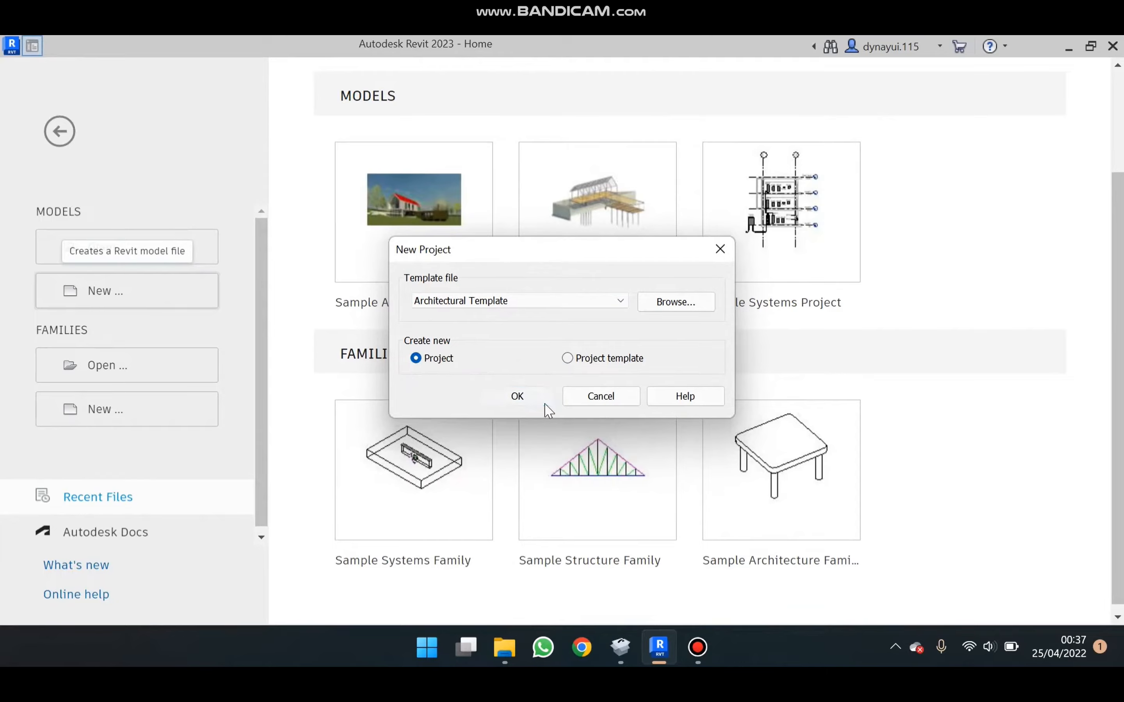
click(528, 401)
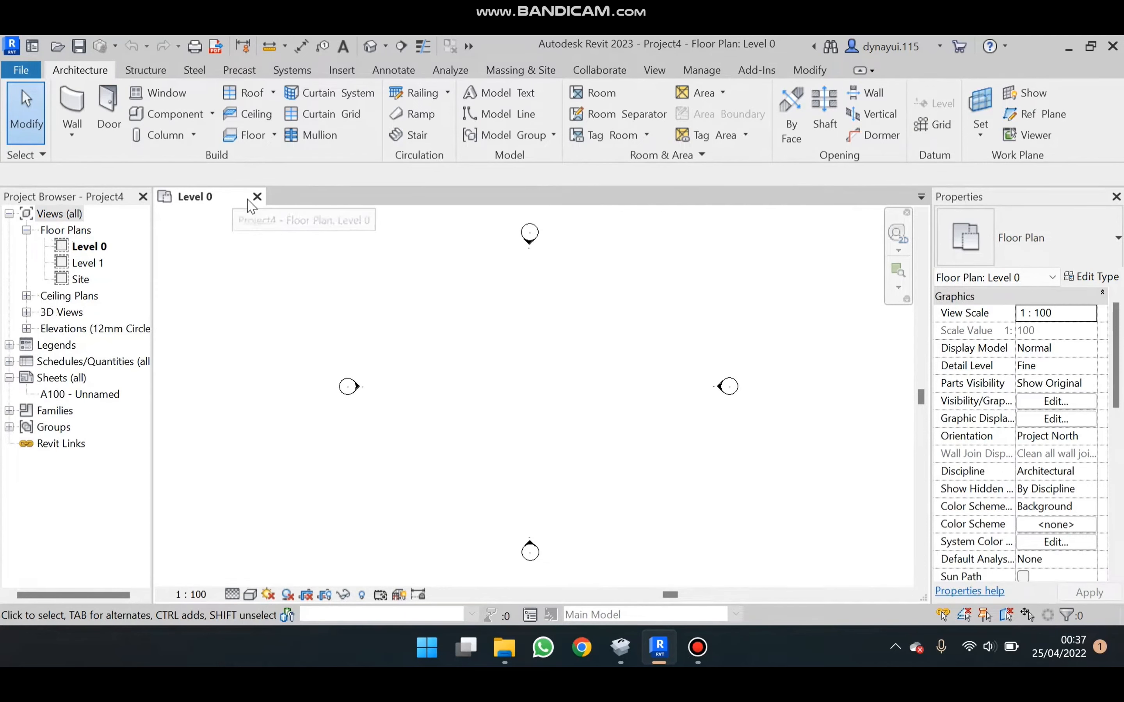
key(ctrl+d)
- Create a project from the Structural Template, view its default structural plan and close it
click(183, 292)
click(476, 307)
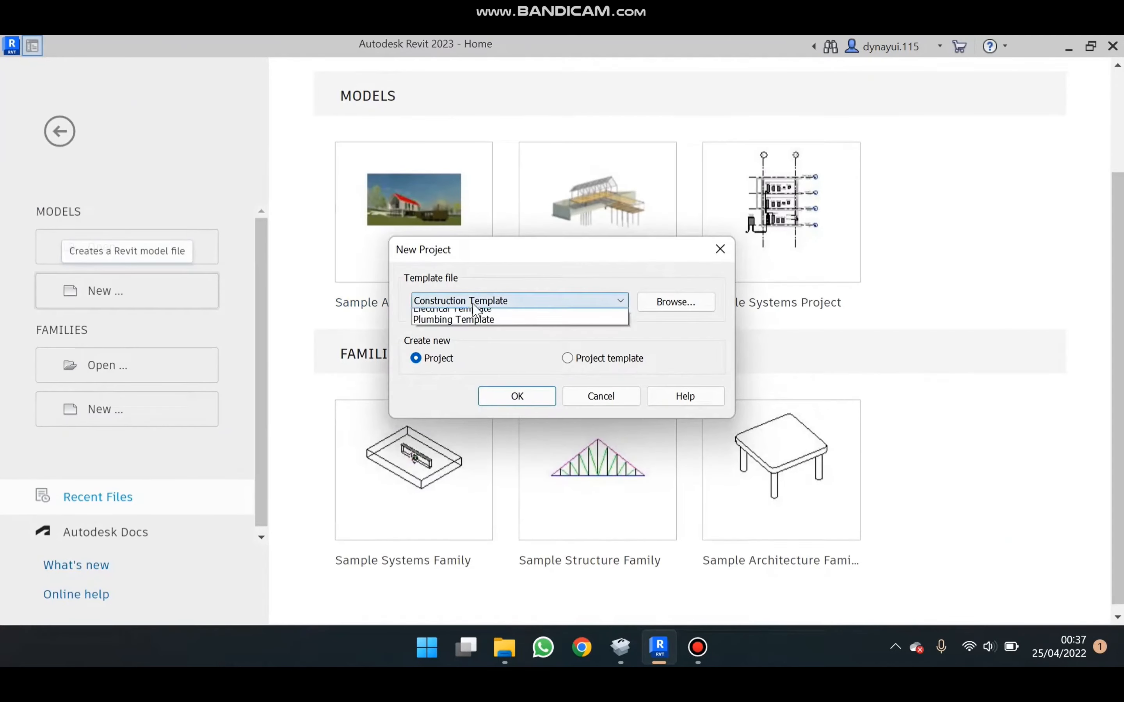
click(480, 349)
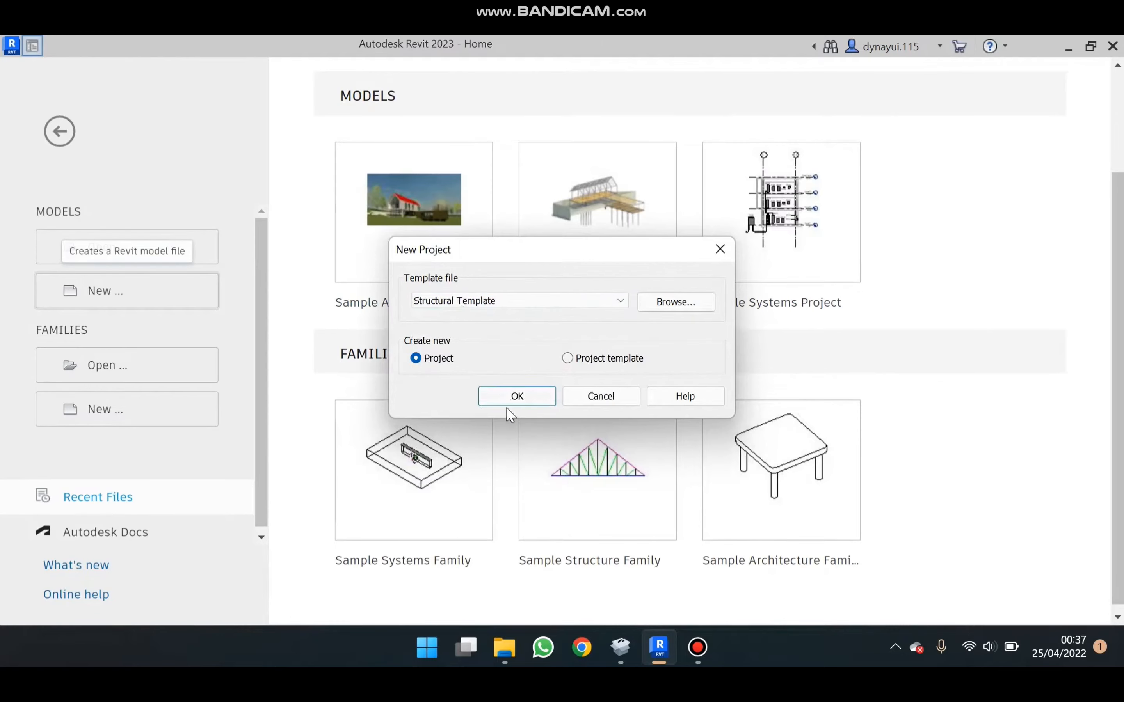
click(507, 399)
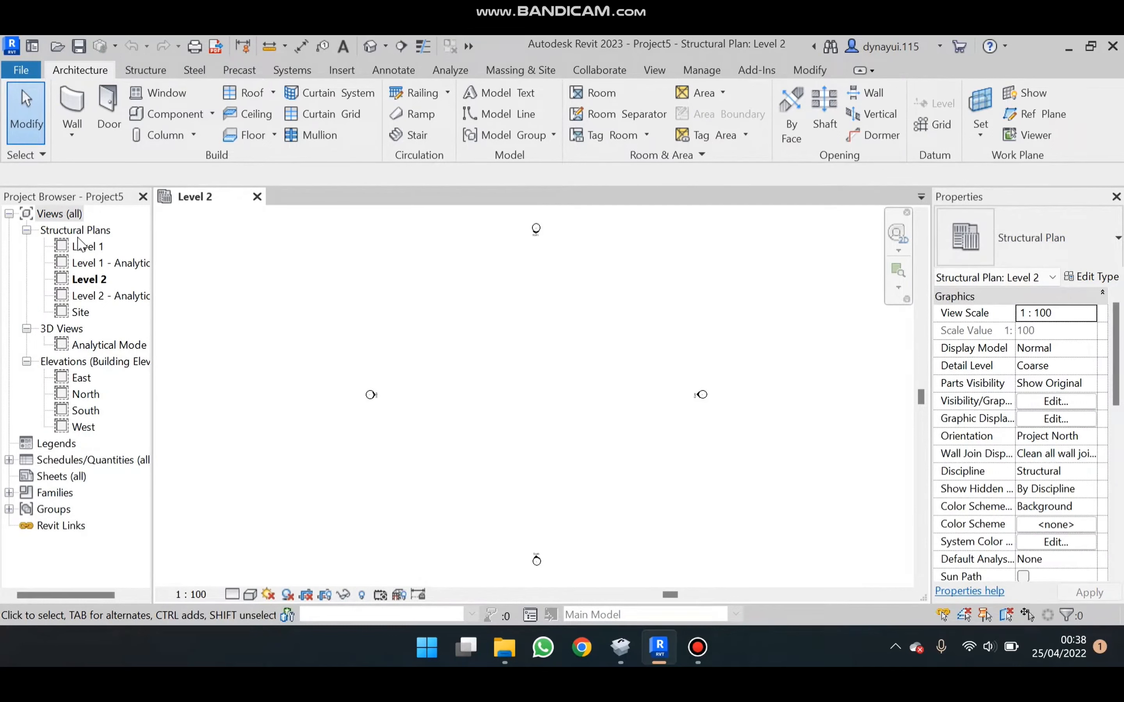
click(257, 197)
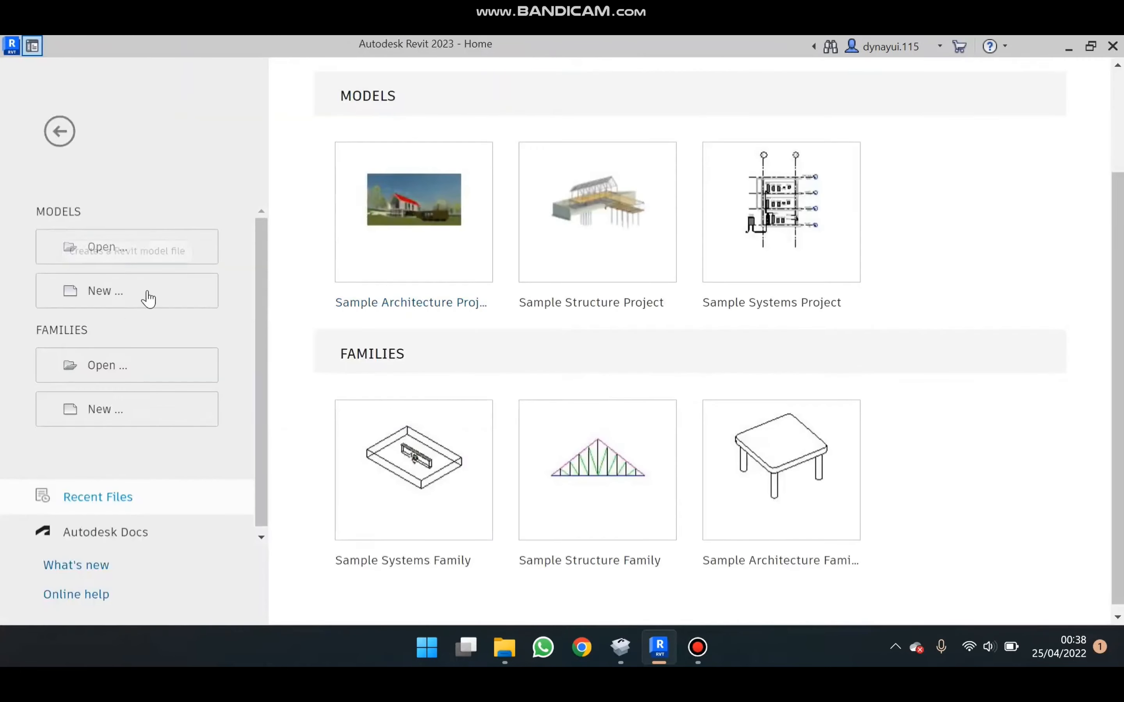
- Create a new project based on the Architectural Template, as a project rather than a project template
click(148, 295)
click(486, 303)
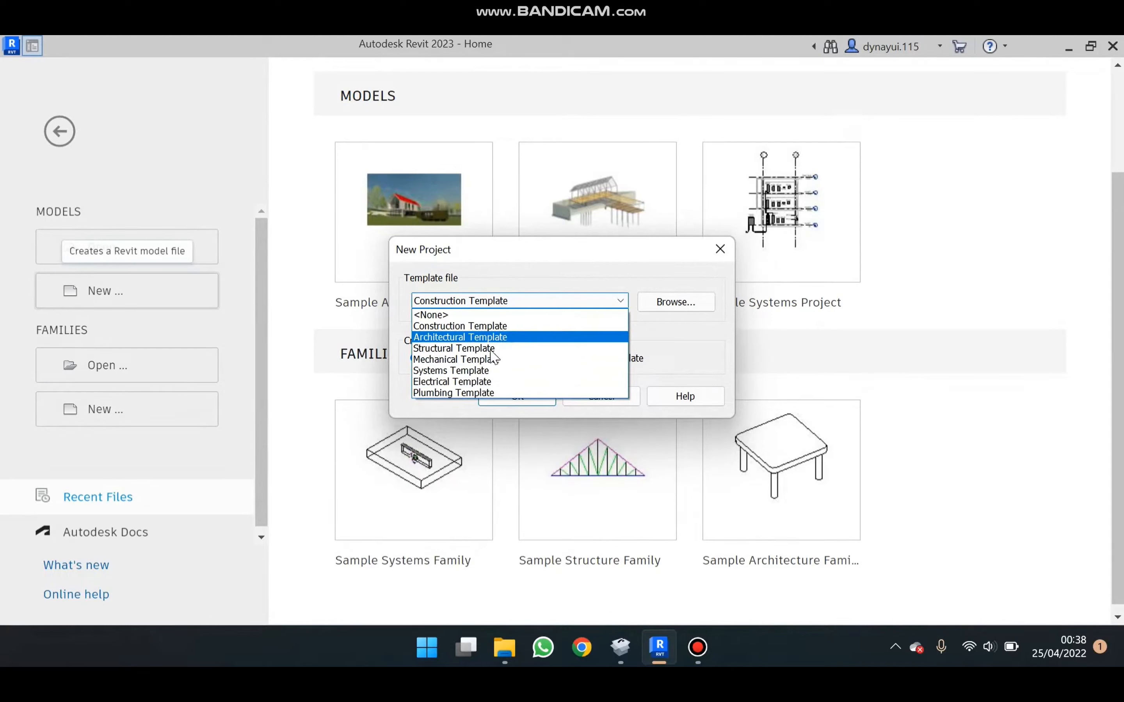
click(479, 337)
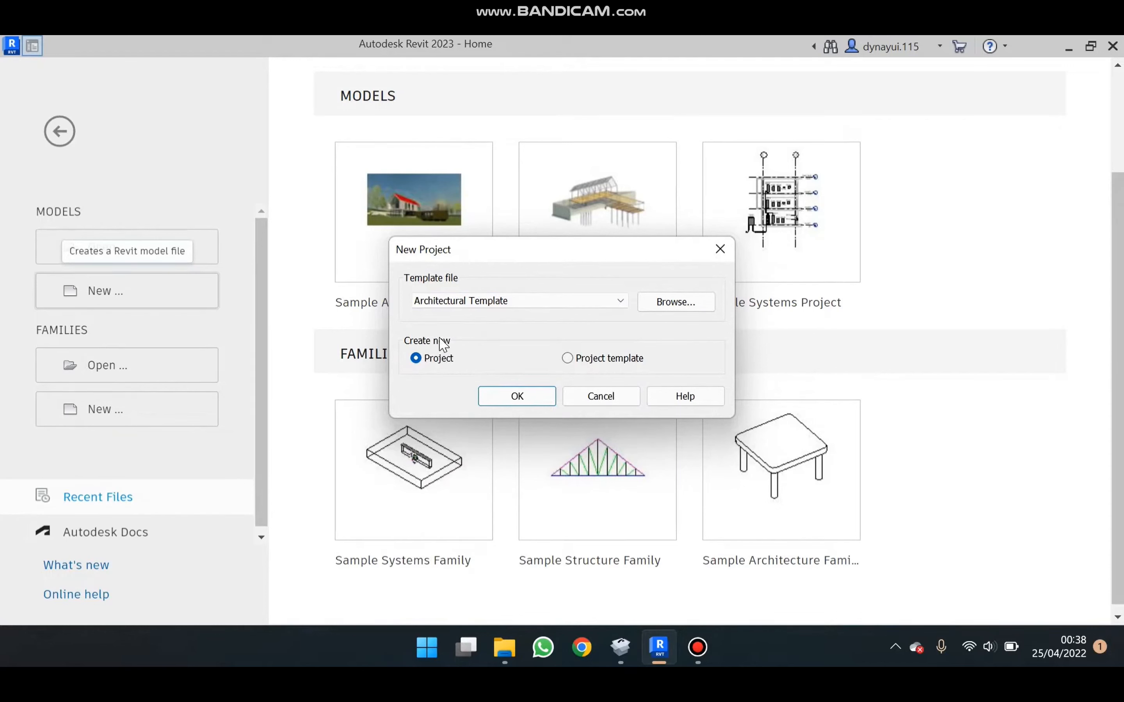
click(568, 359)
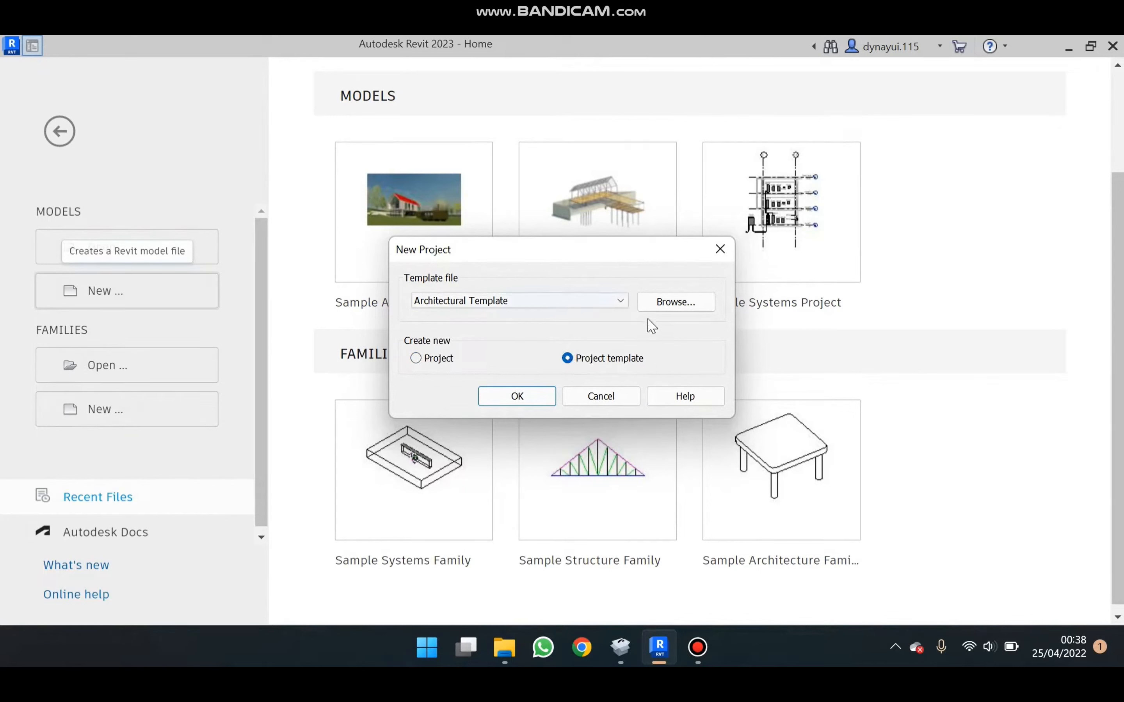
click(418, 359)
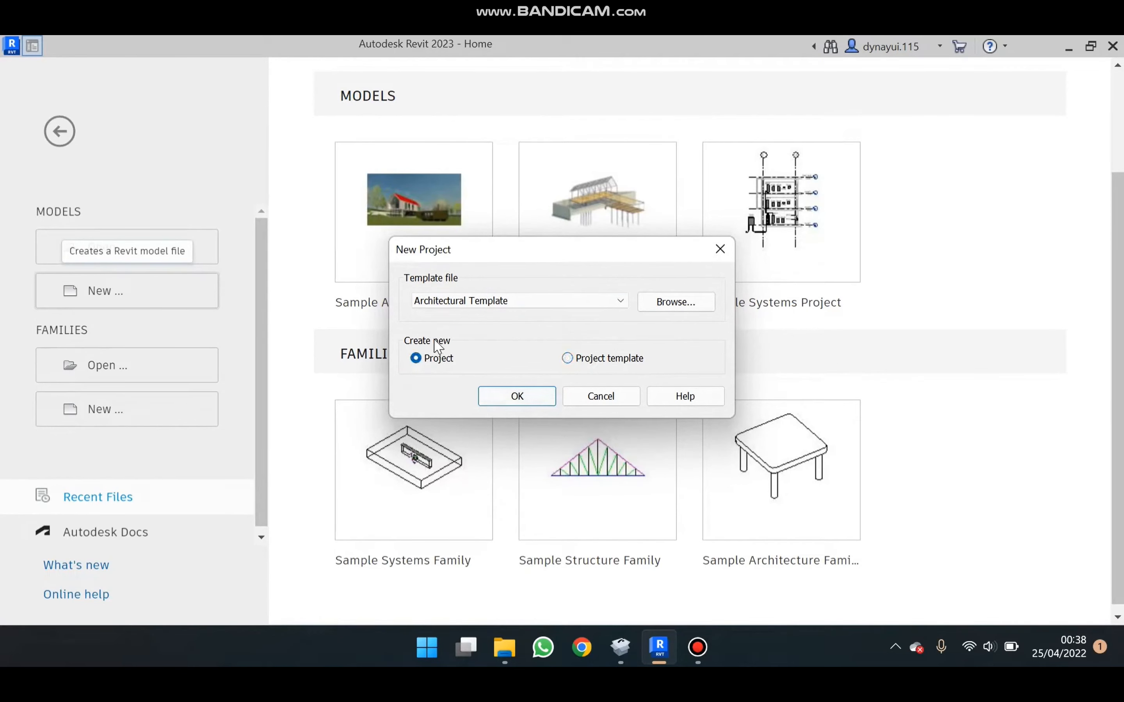
click(491, 398)
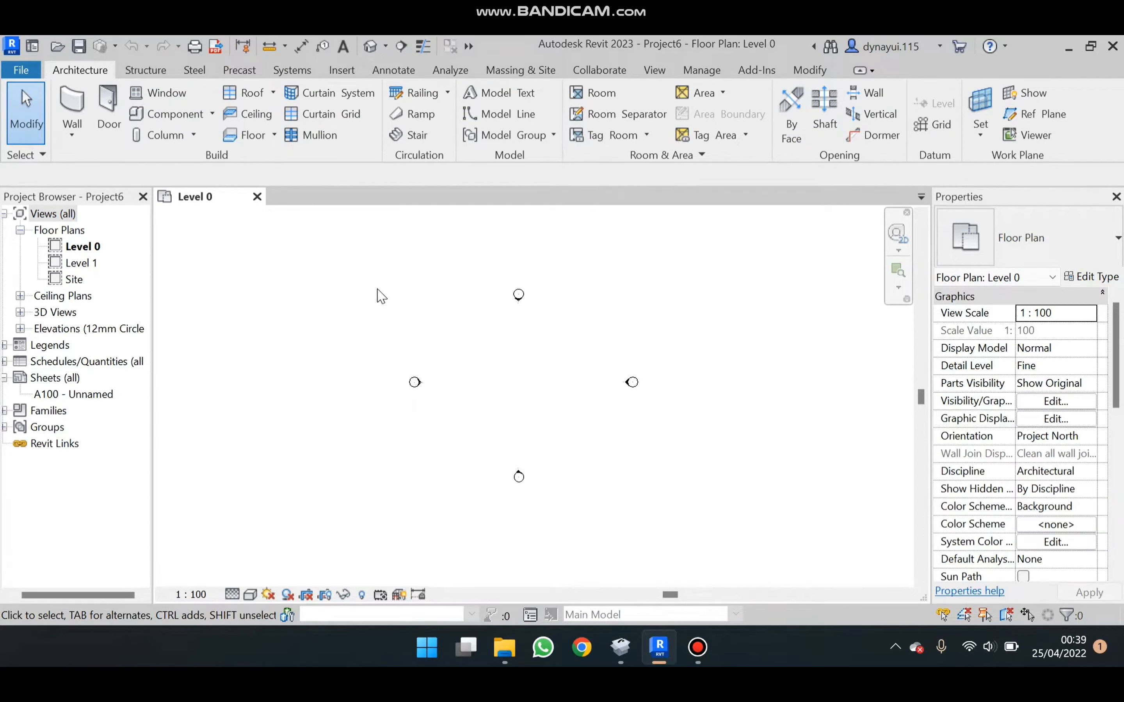
- Review the project's Length unit format and accept millimetres with 0 decimal places
key(u)
key(n)
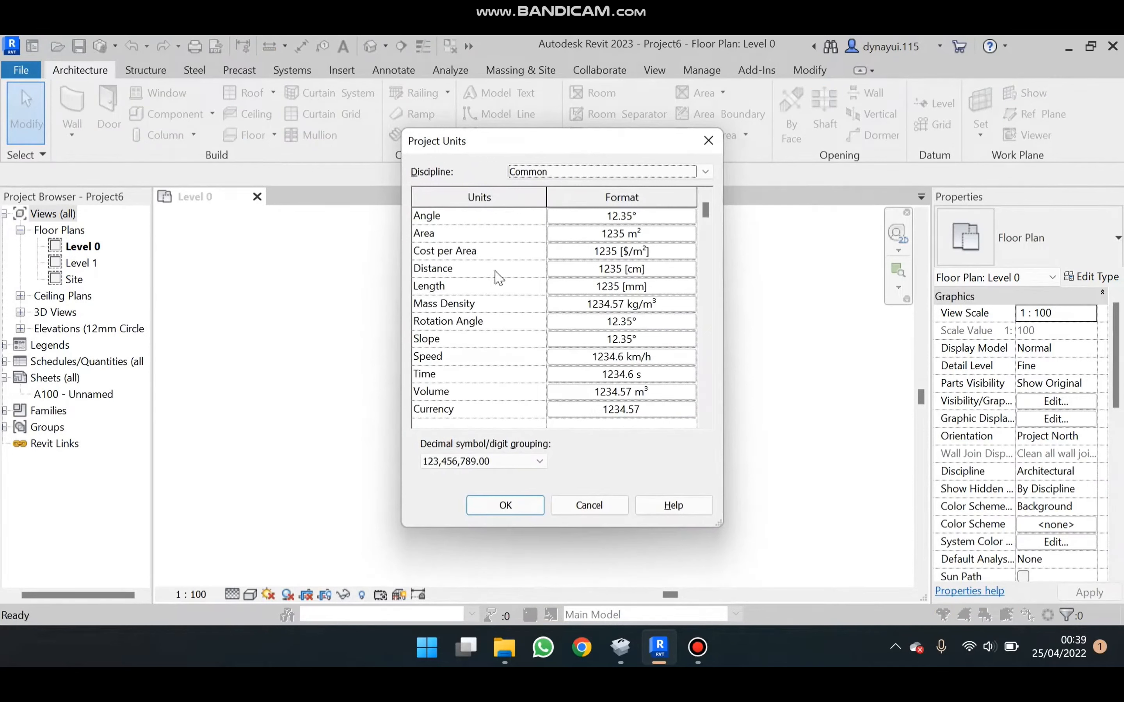
click(667, 292)
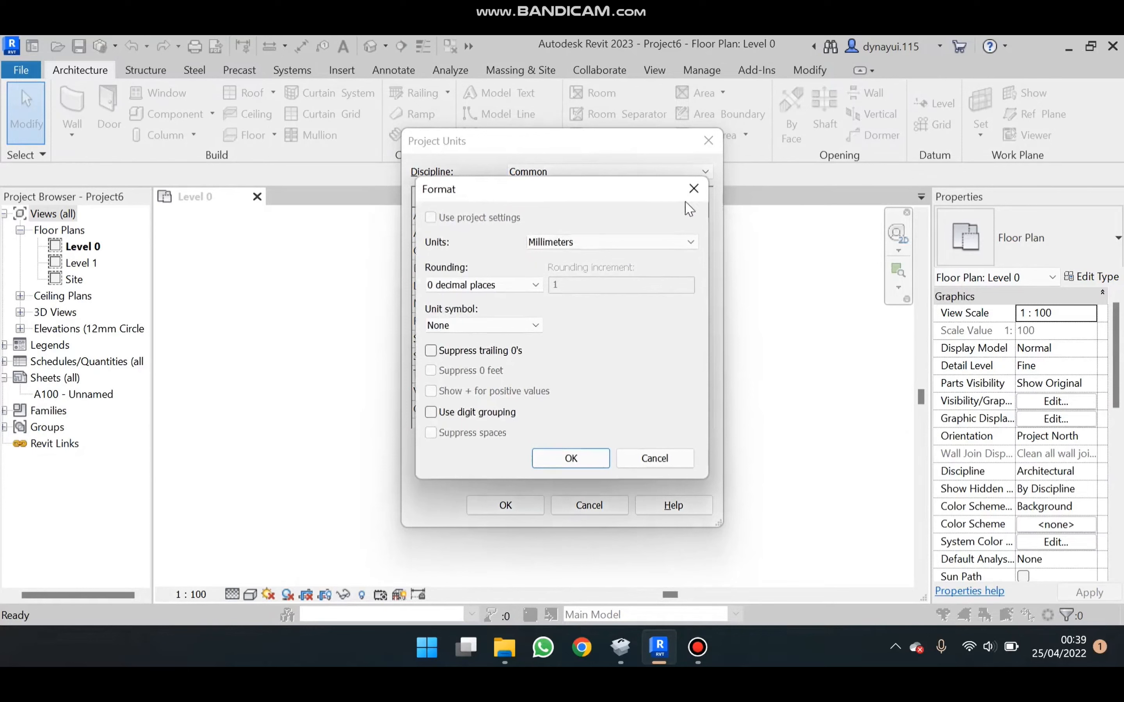
click(599, 458)
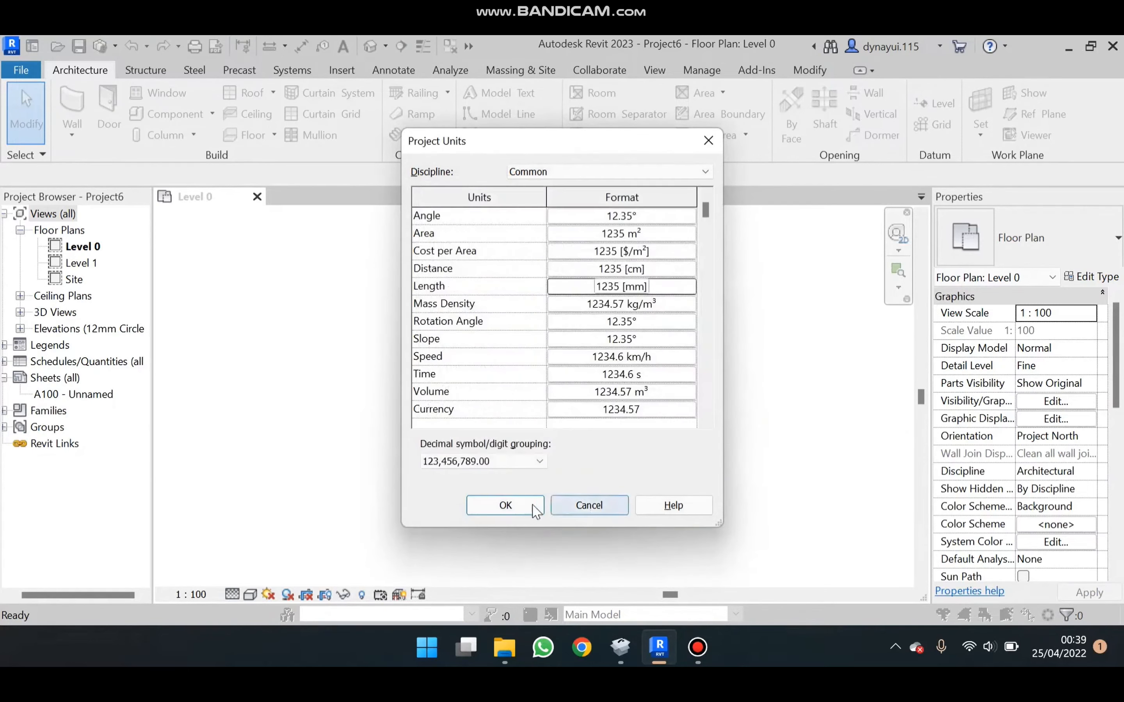
click(515, 505)
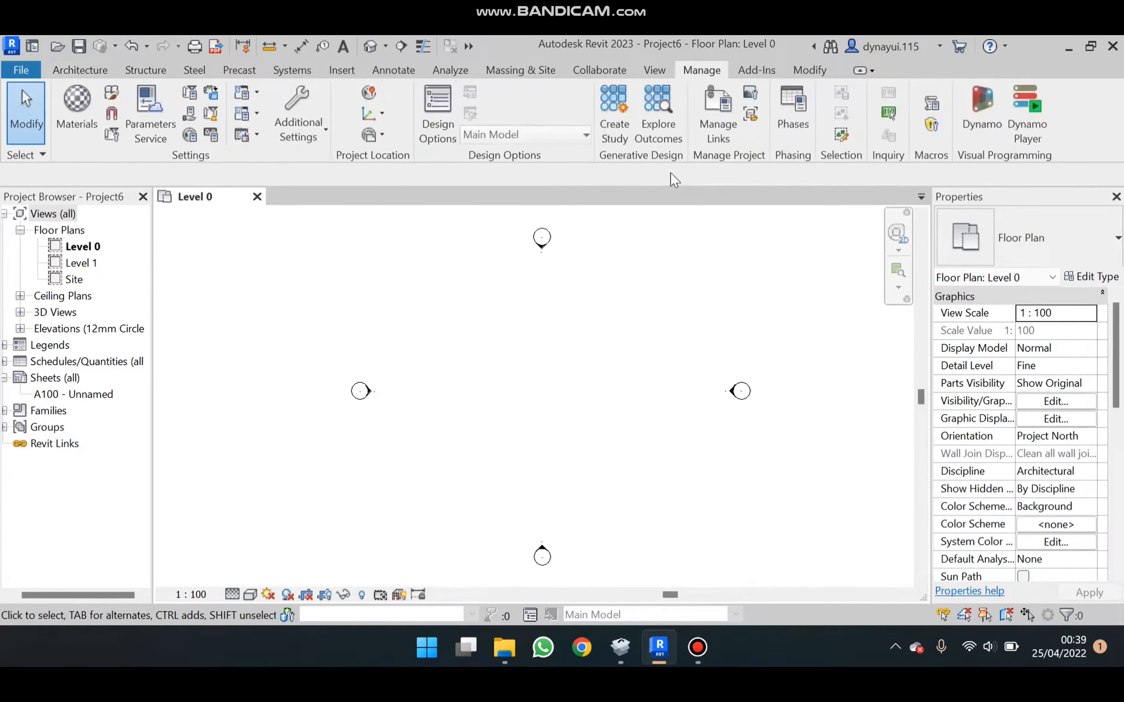
- Set the project location to Jakarta, Indonesia, defined by the Default City List
click(369, 94)
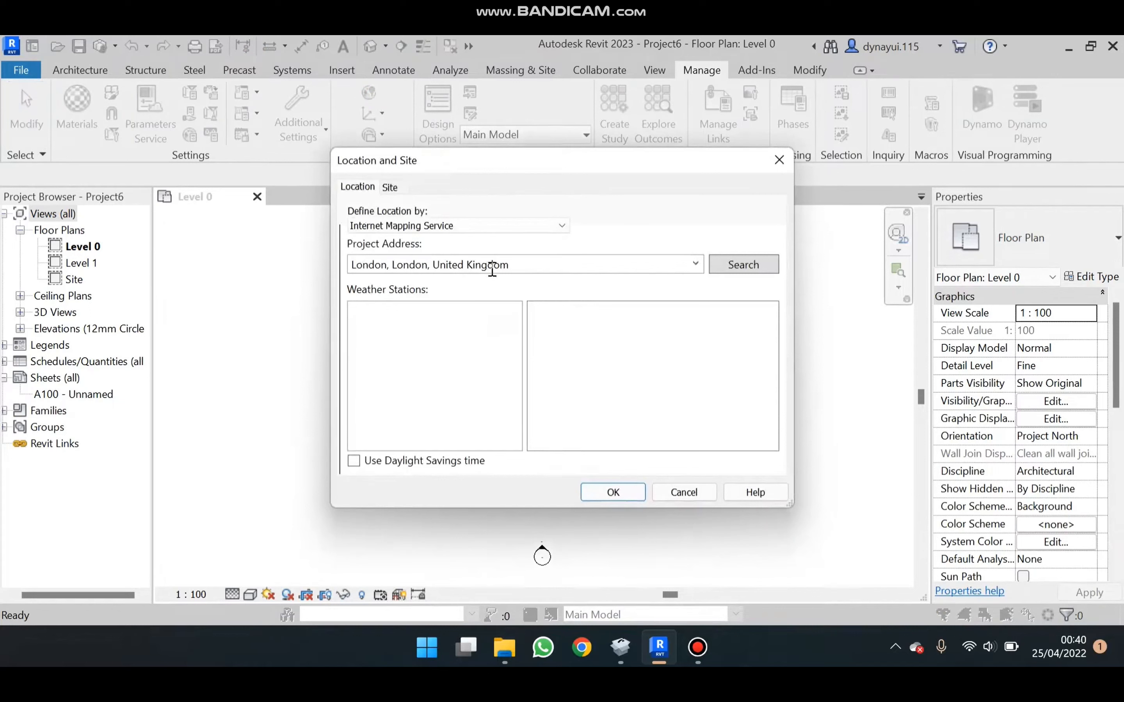
click(695, 264)
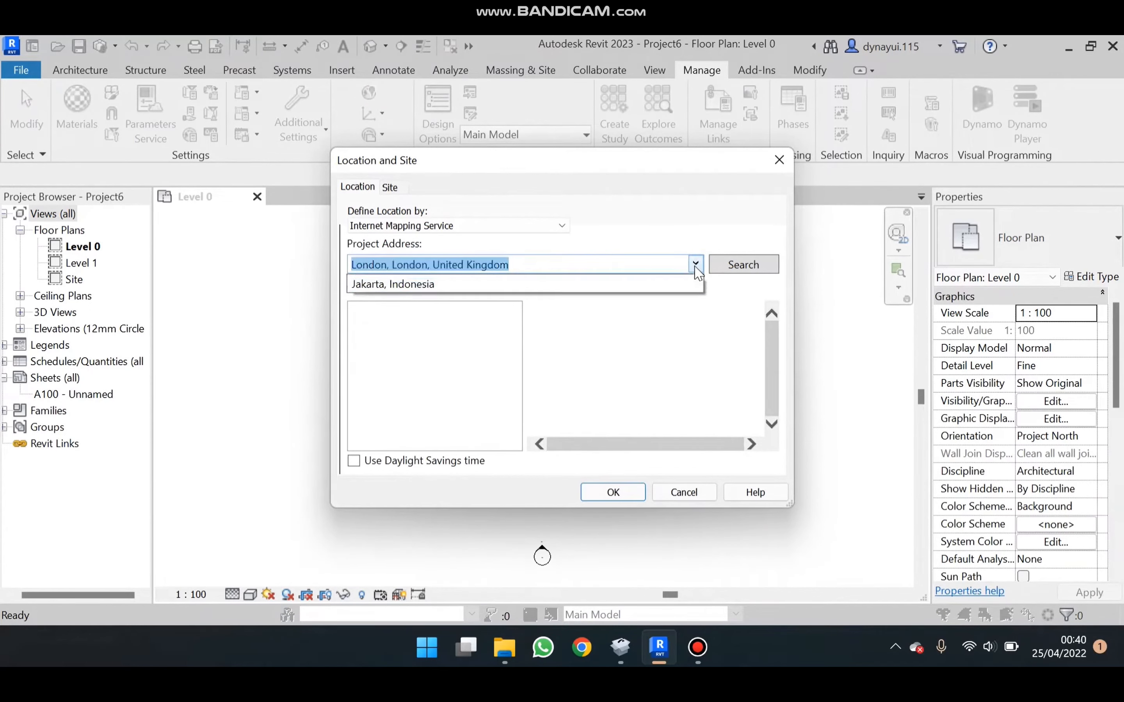
click(667, 285)
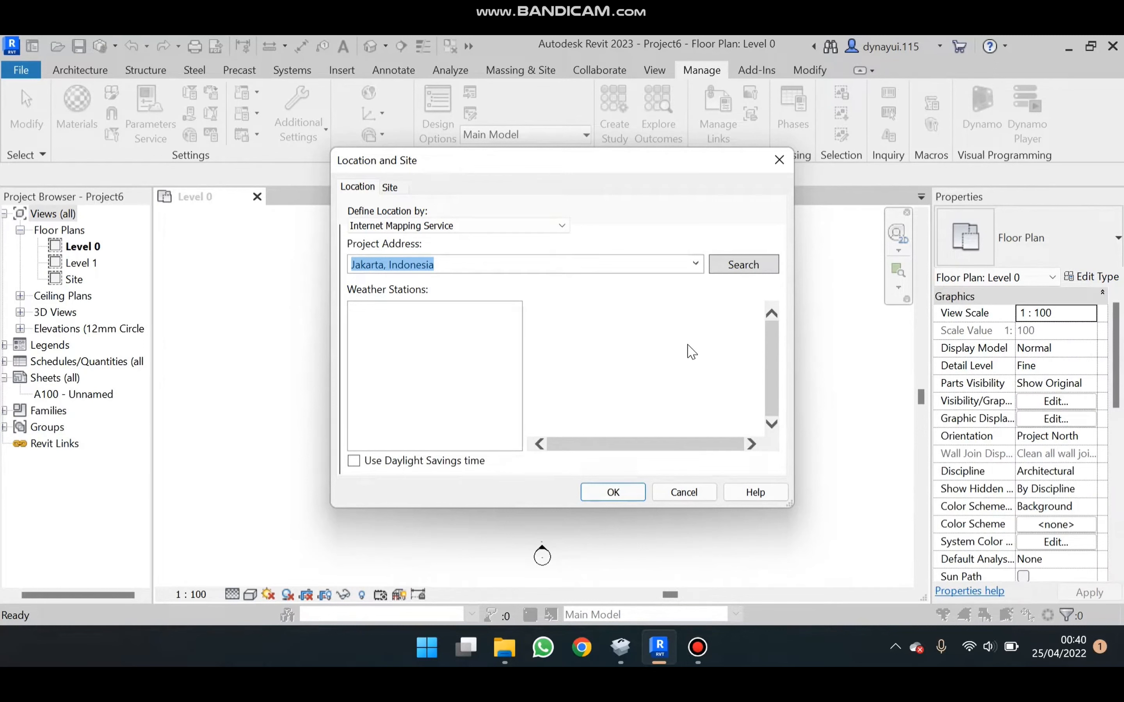
click(408, 226)
click(407, 241)
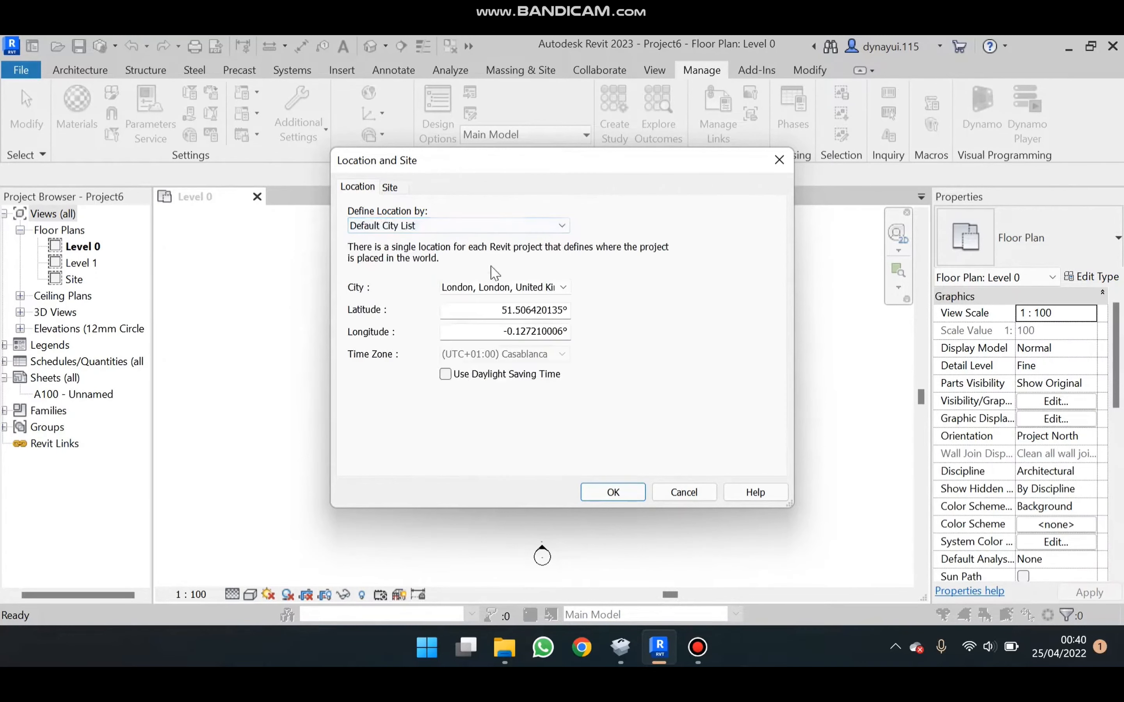
click(504, 290)
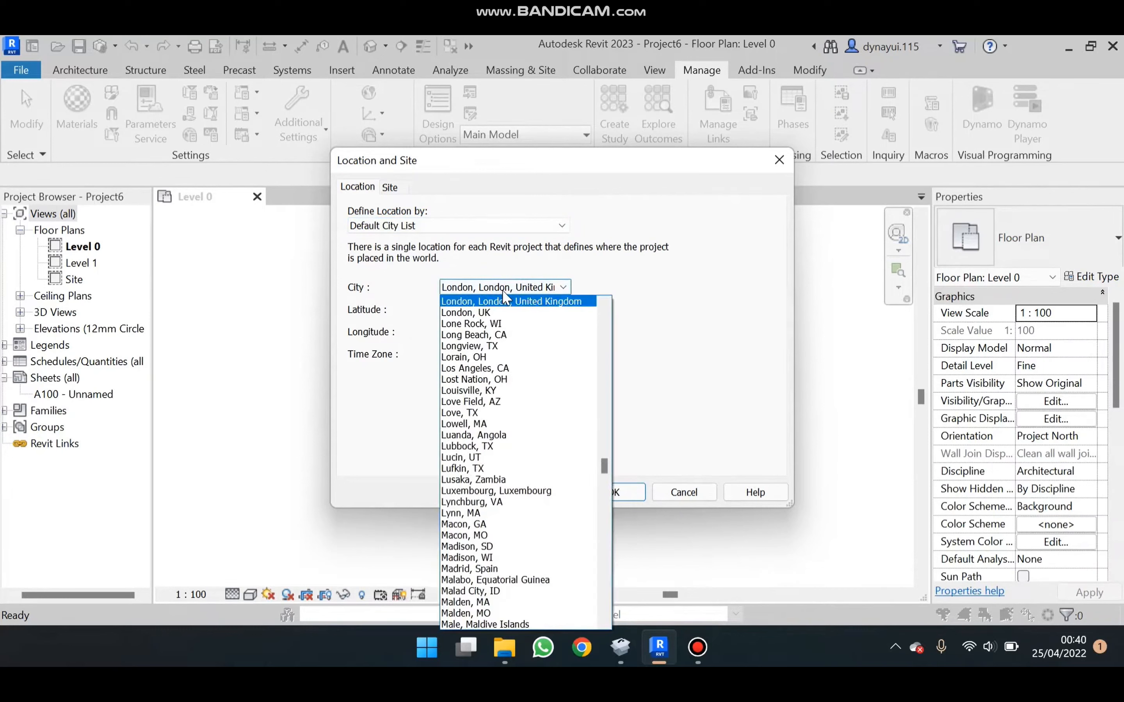
scroll(570, 401, up, 10)
scroll(571, 400, up, 10)
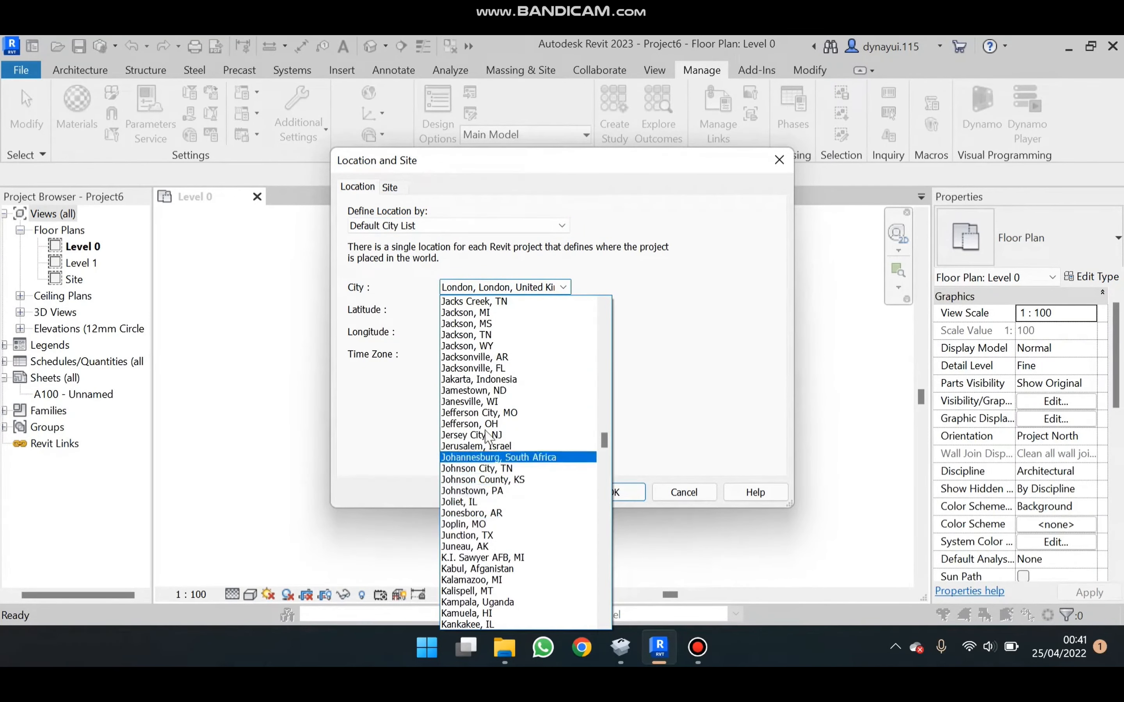
click(482, 381)
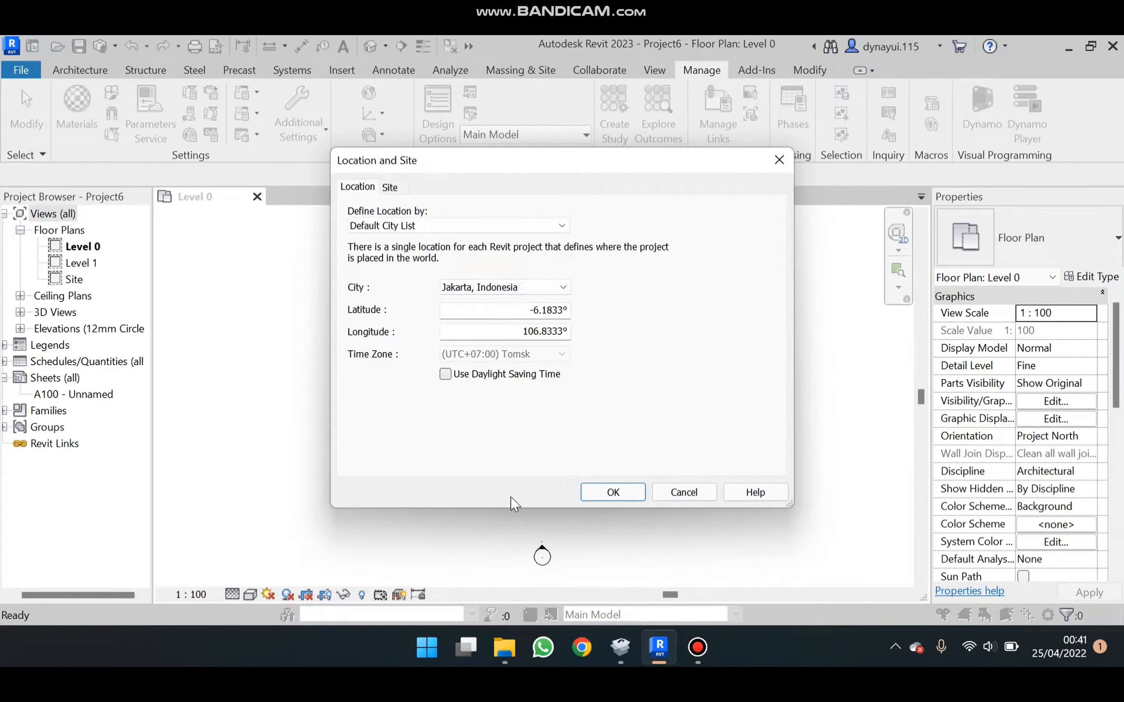
click(623, 500)
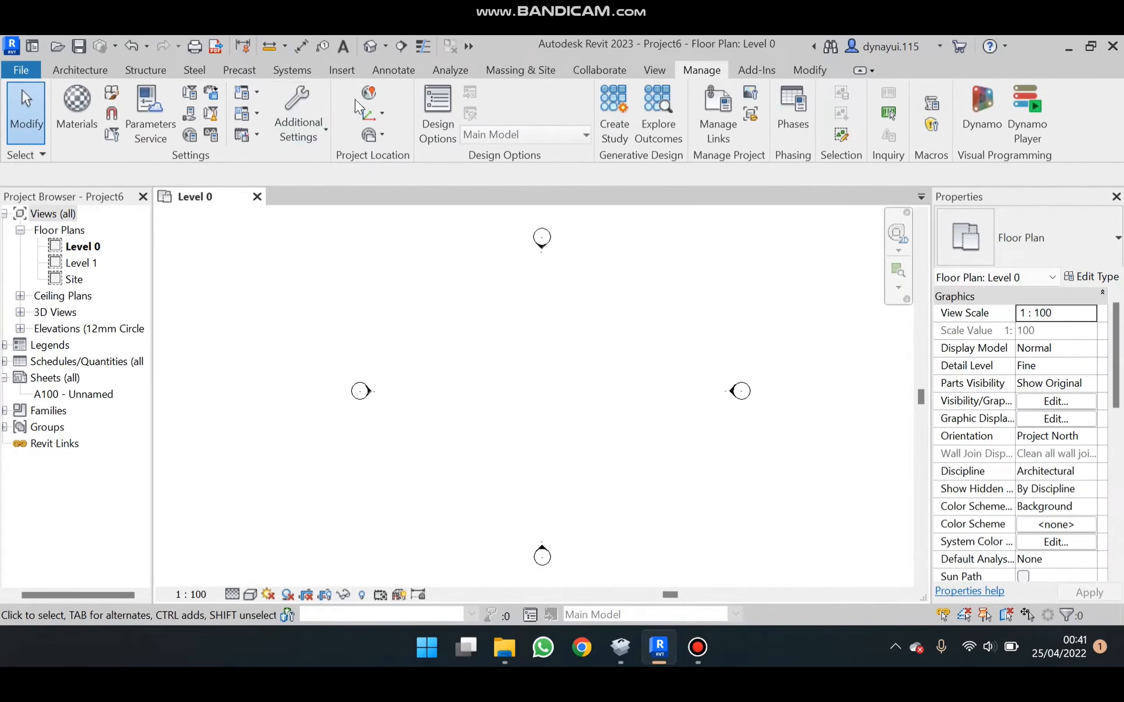
- Link the PDF file INSTRUKSI PEMBUATAN MATERI STRUKTUR REVIT.pdf into the Level 0 floor plan
click(341, 70)
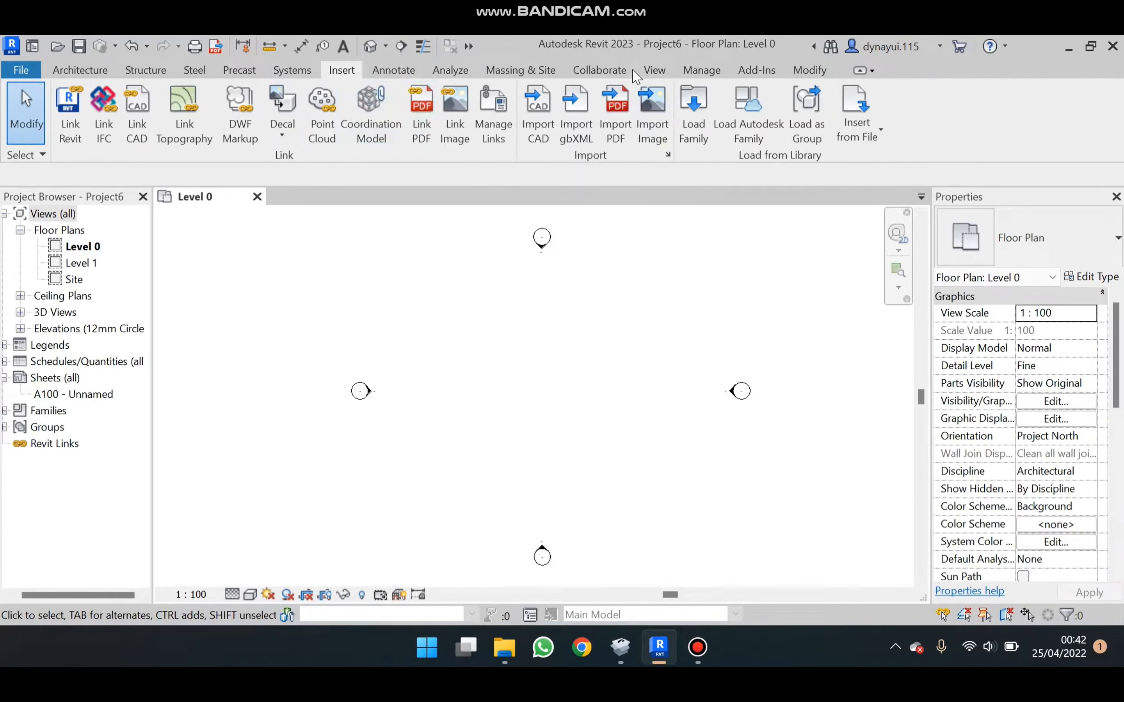
click(421, 114)
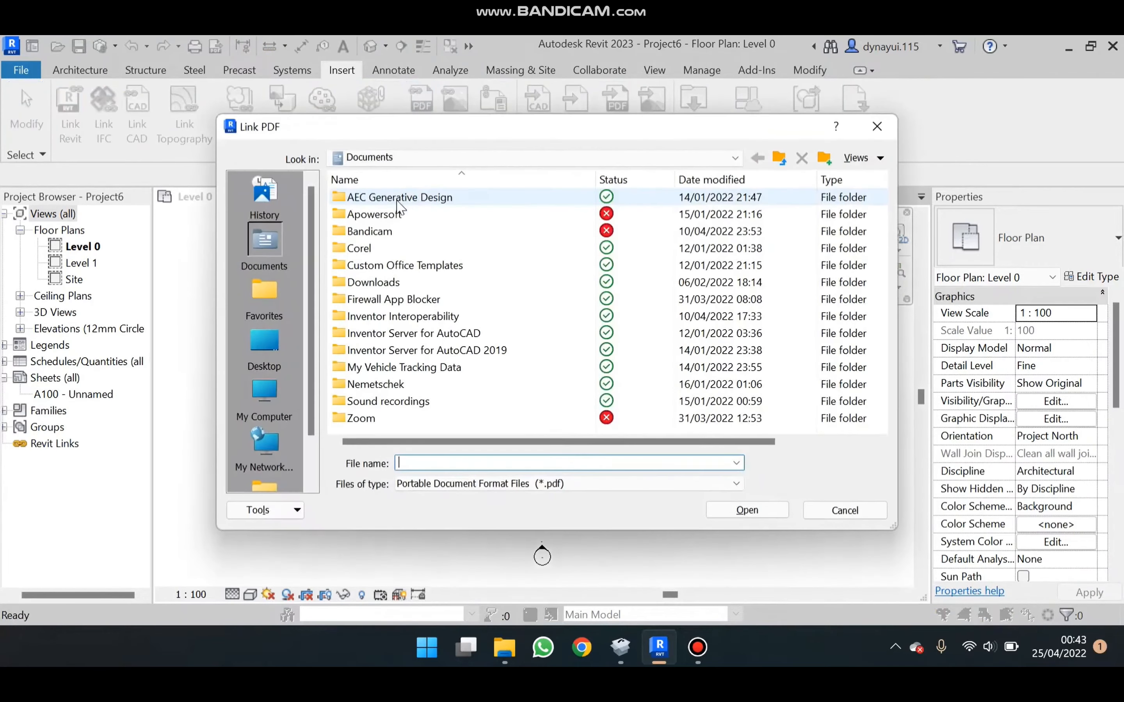
click(396, 160)
click(394, 203)
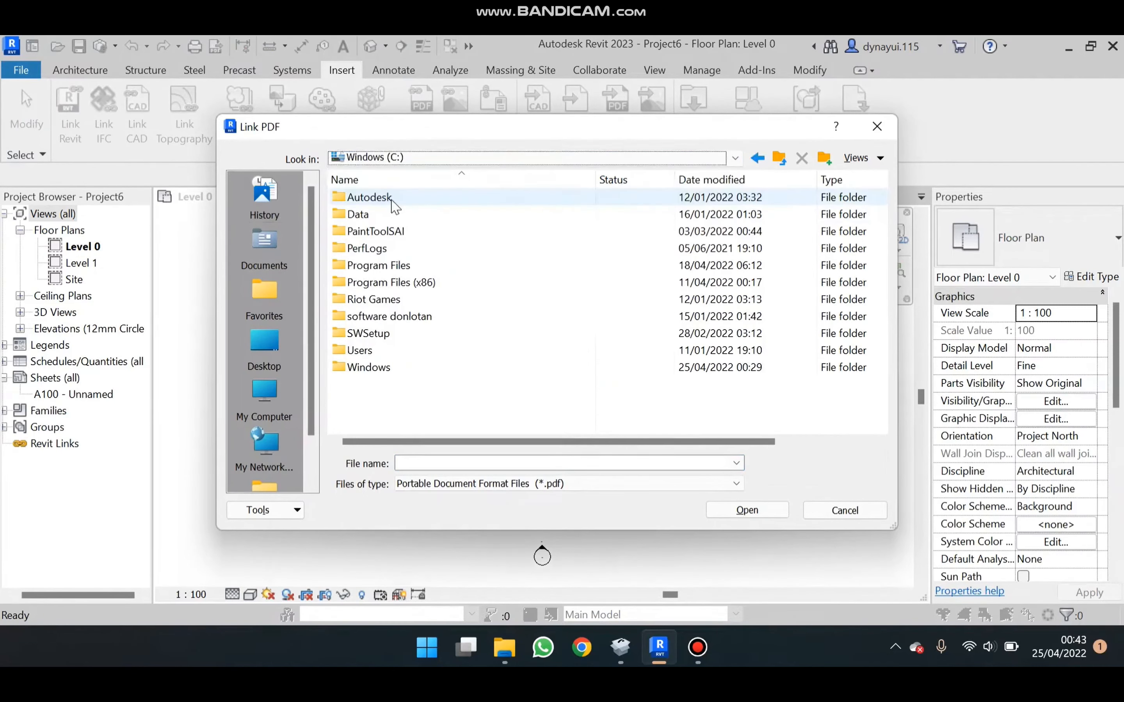
click(395, 158)
click(394, 230)
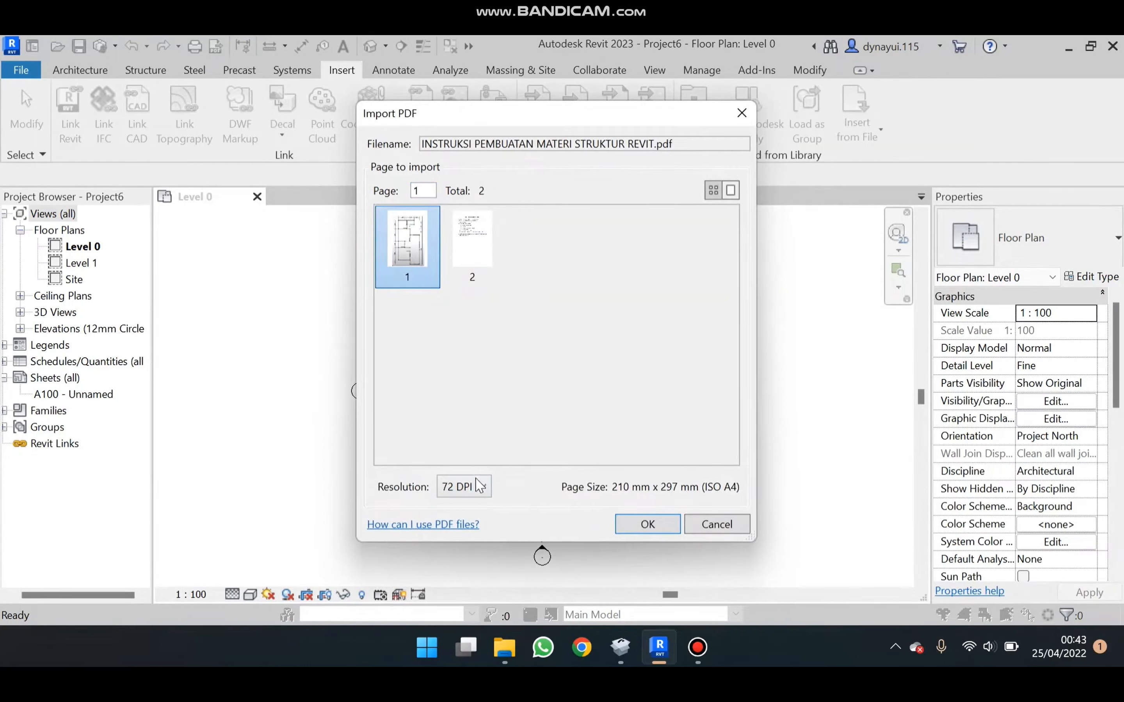
- Choose page 1 of the PDF at 72 DPI resolution and accept the import settings
click(480, 487)
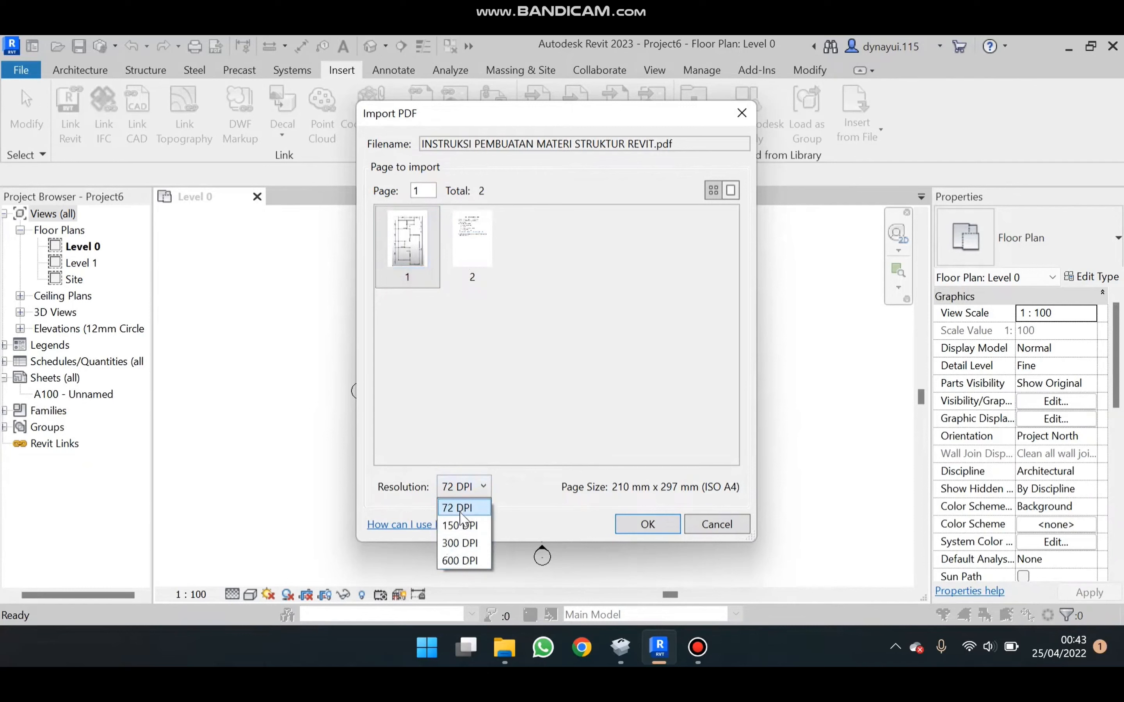
click(462, 526)
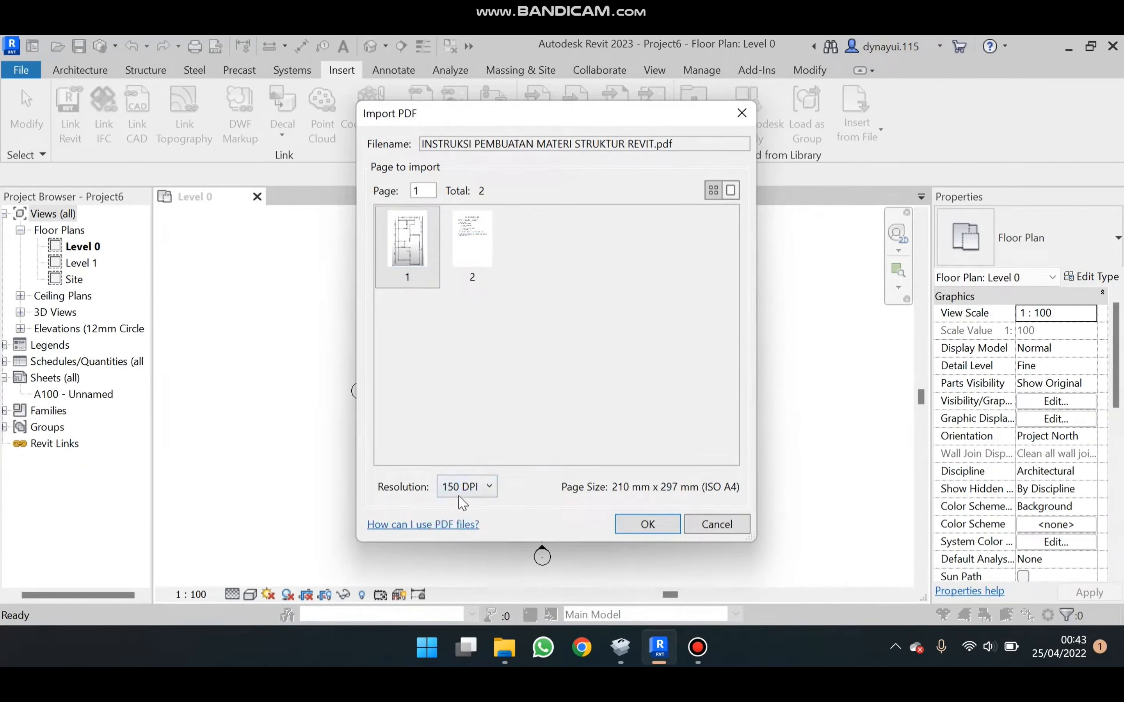
click(464, 485)
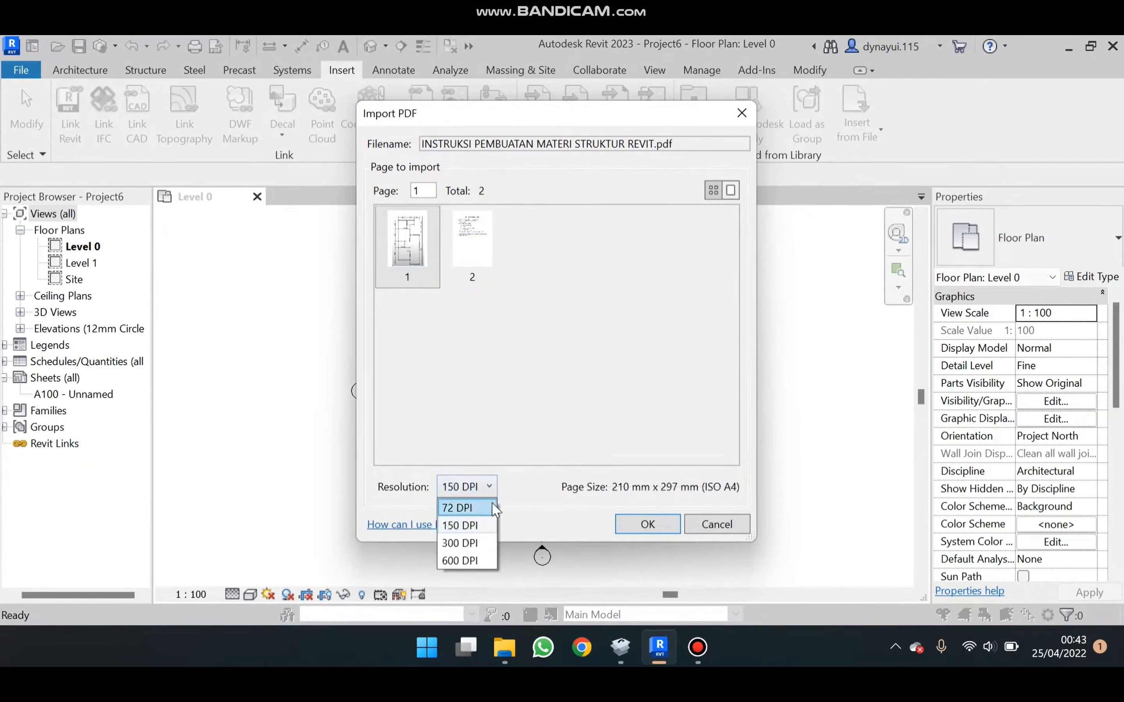
click(465, 509)
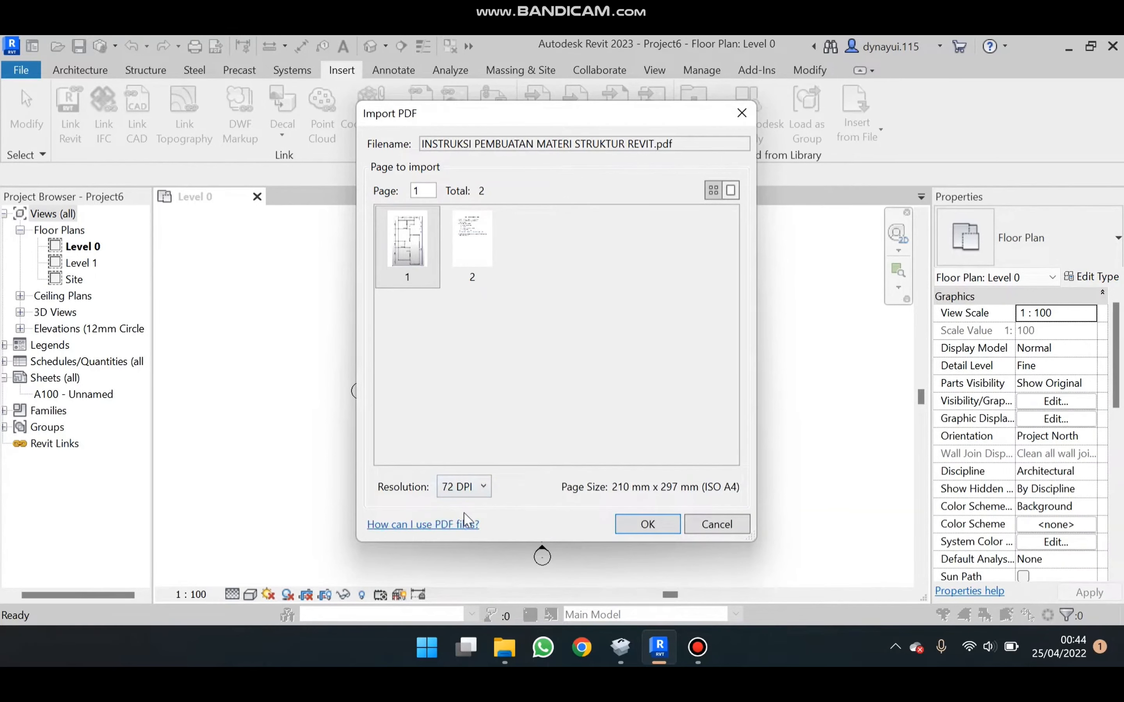
click(648, 525)
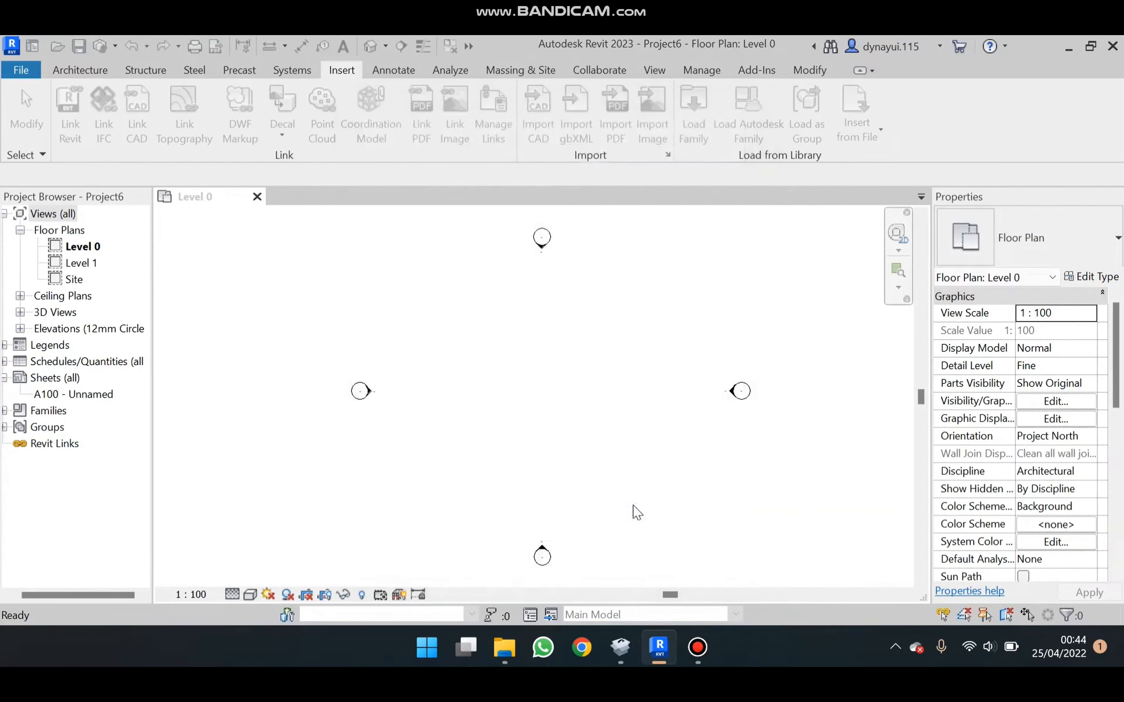
- Place the PDF floor plan image in the middle of the four elevation markers in Level 0
scroll(559, 378, down, 2)
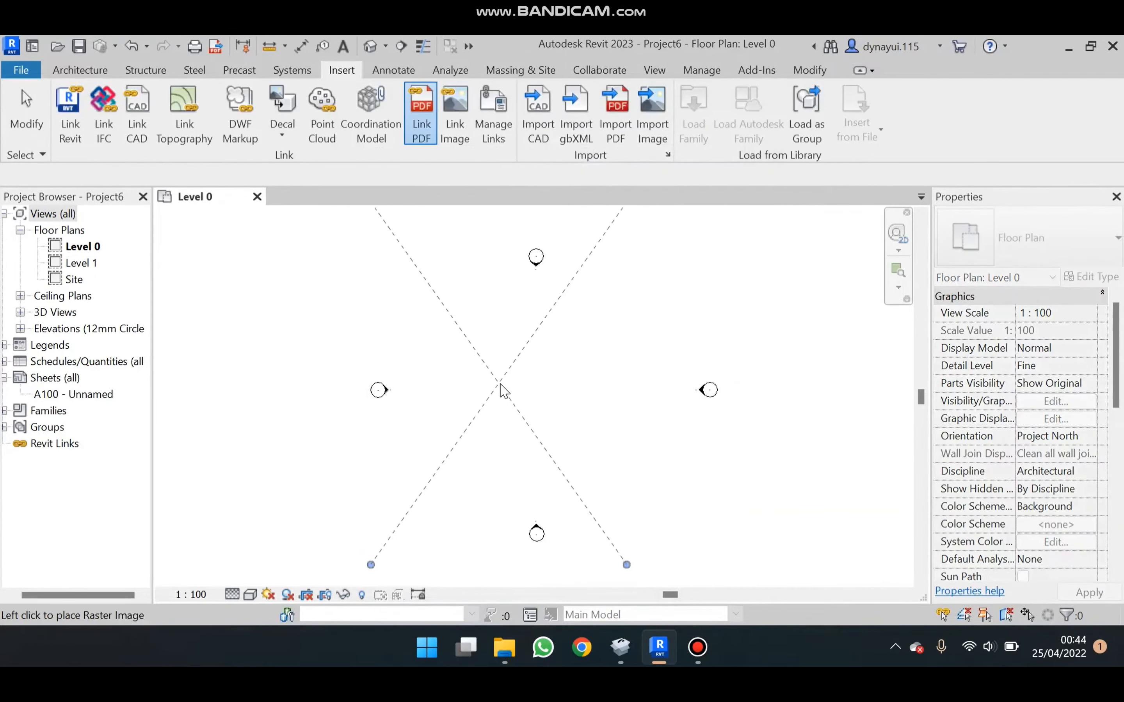
click(535, 388)
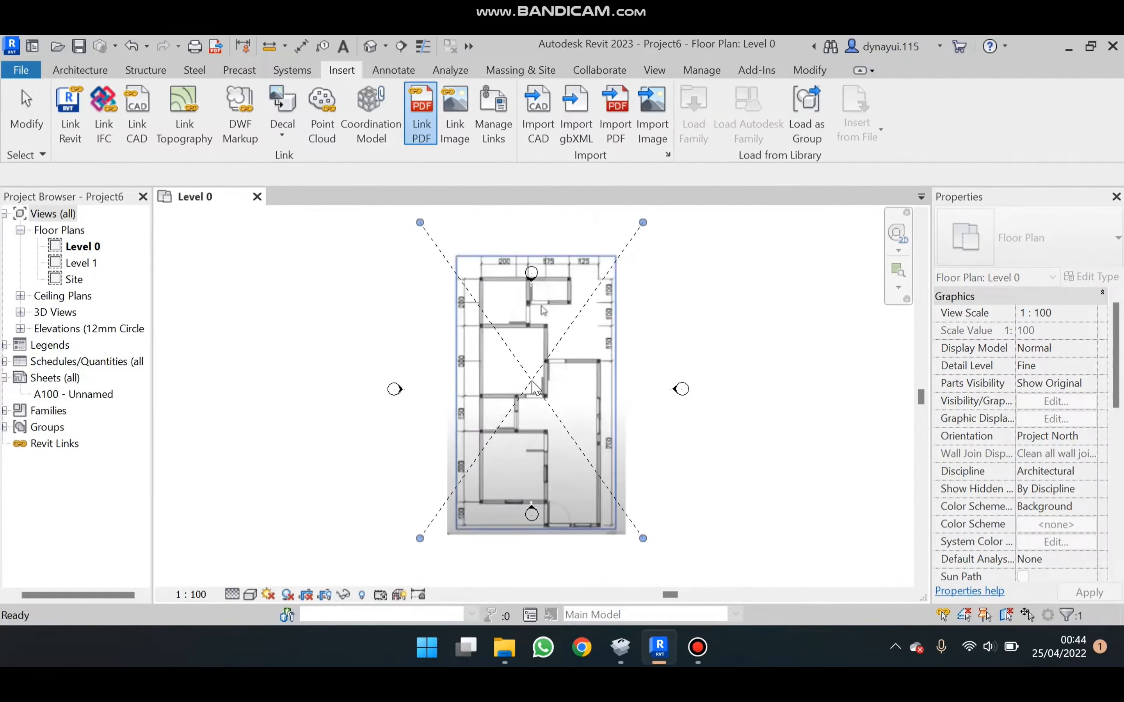
key(Escape)
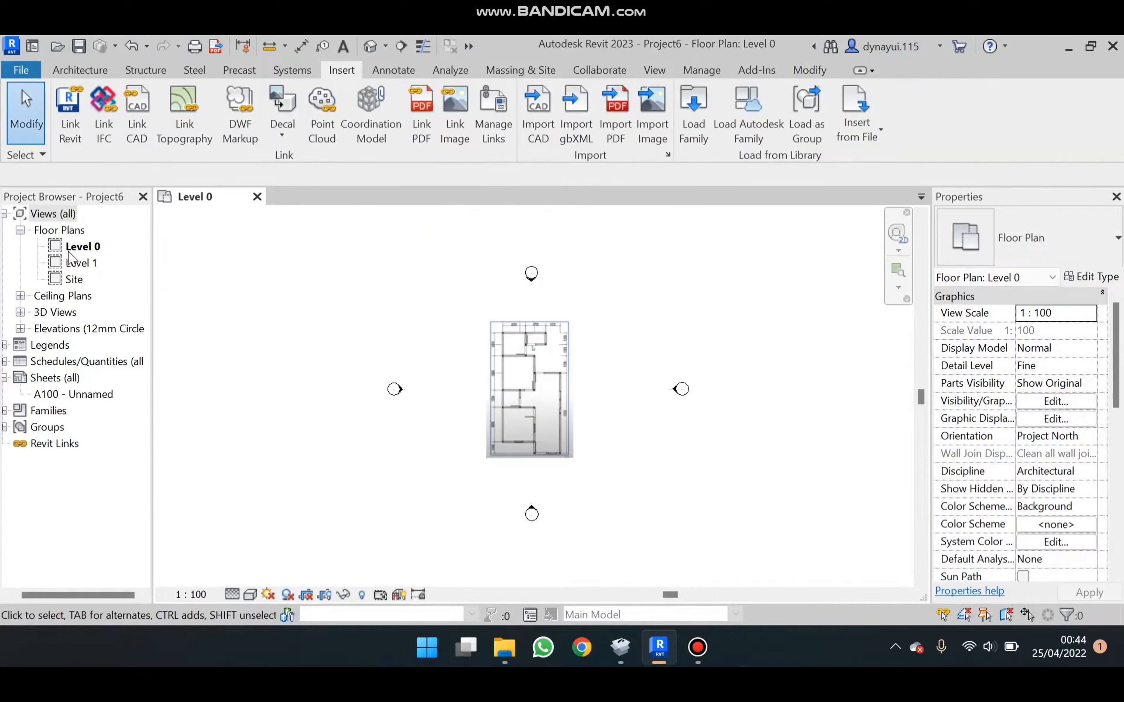
scroll(347, 398, up, 2)
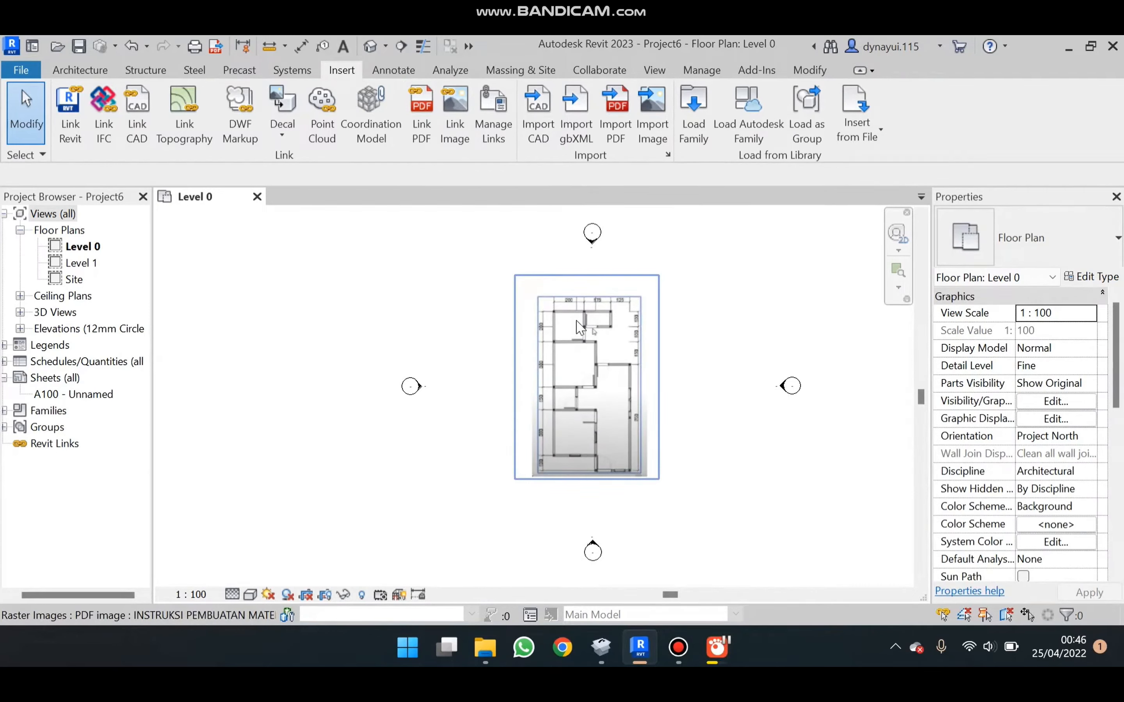
- Draw a vertical reference plane beside the plan's left edge and a horizontal one along its upper edge
click(88, 73)
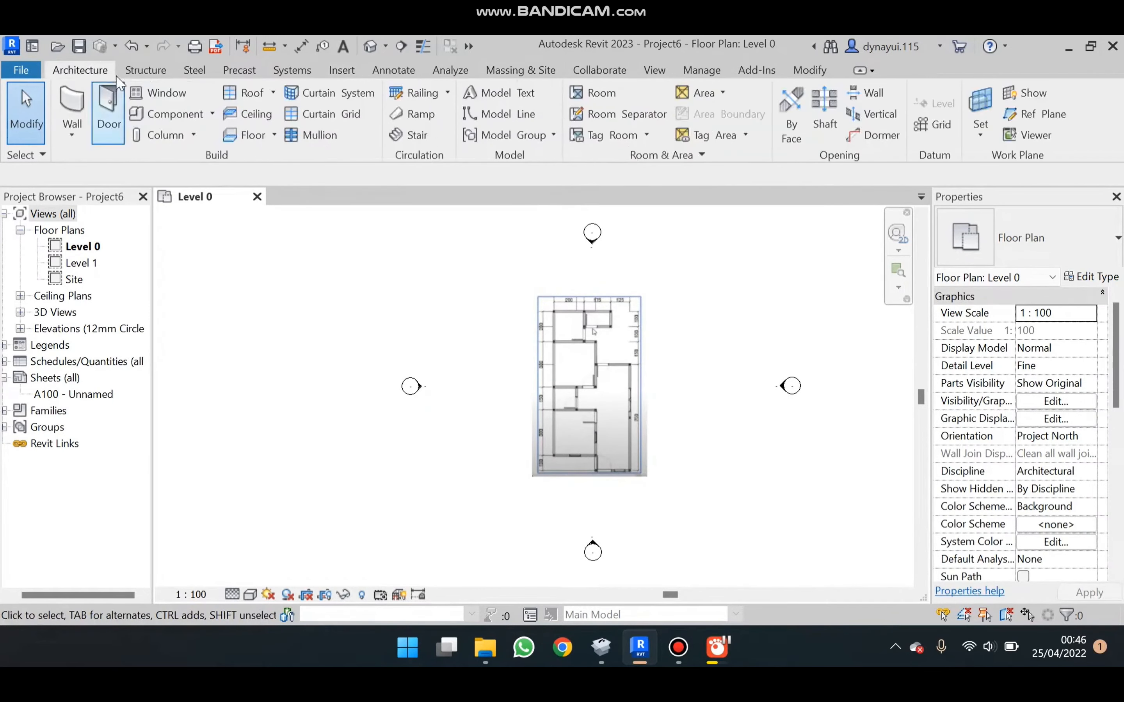
click(1038, 114)
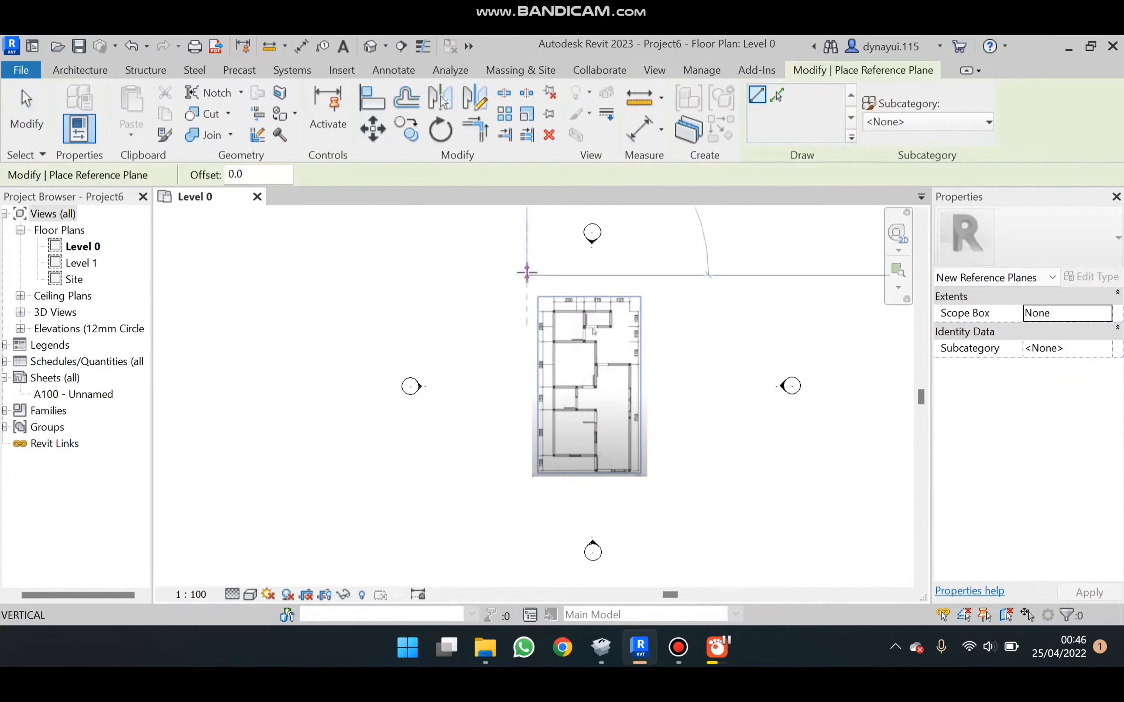
click(527, 275)
click(527, 522)
click(474, 297)
click(732, 289)
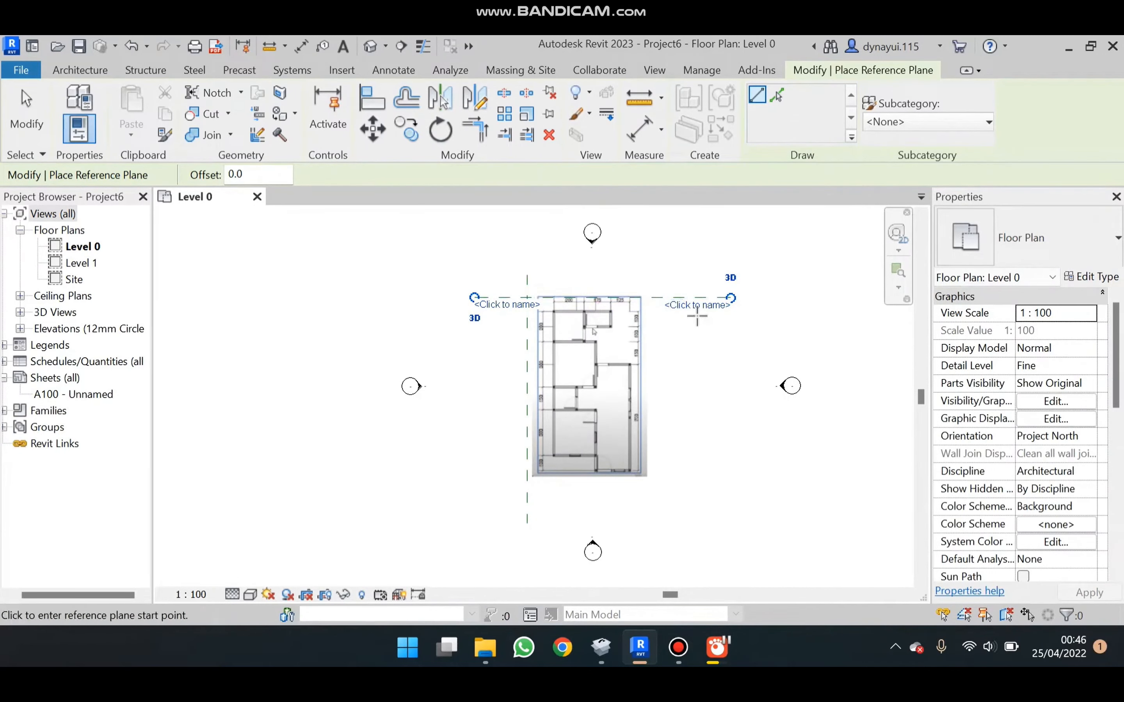
key(Escape)
key(Escape)
- Copy the horizontal reference plane 10500 mm downward
click(673, 303)
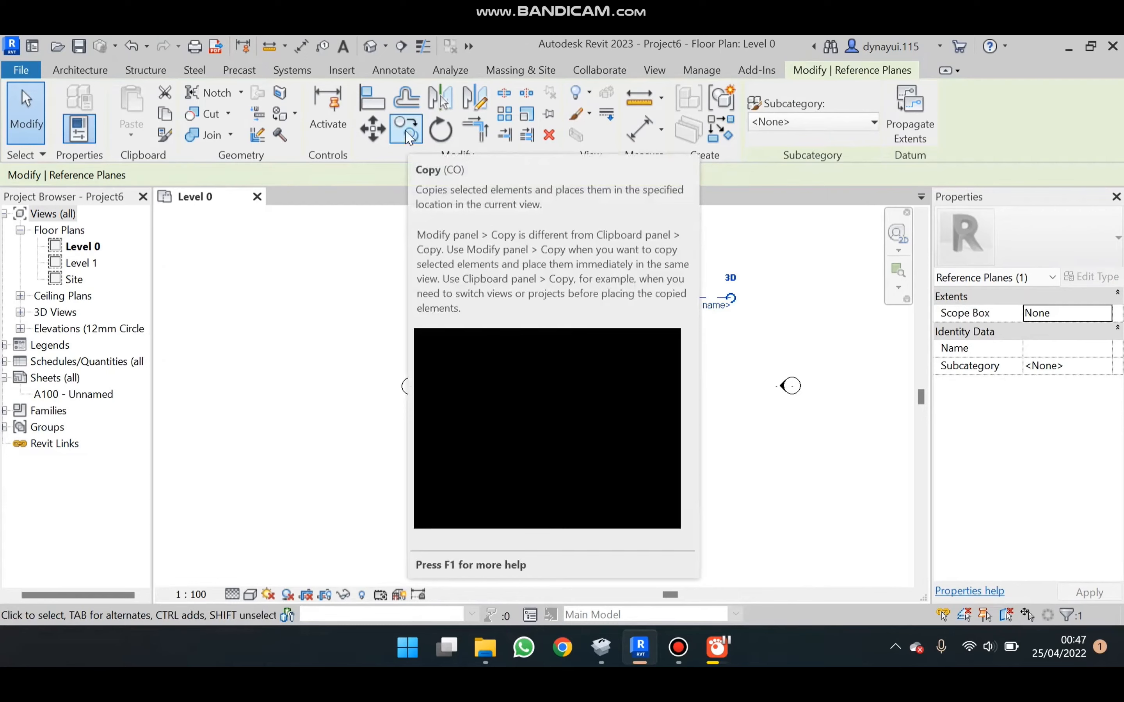
click(407, 136)
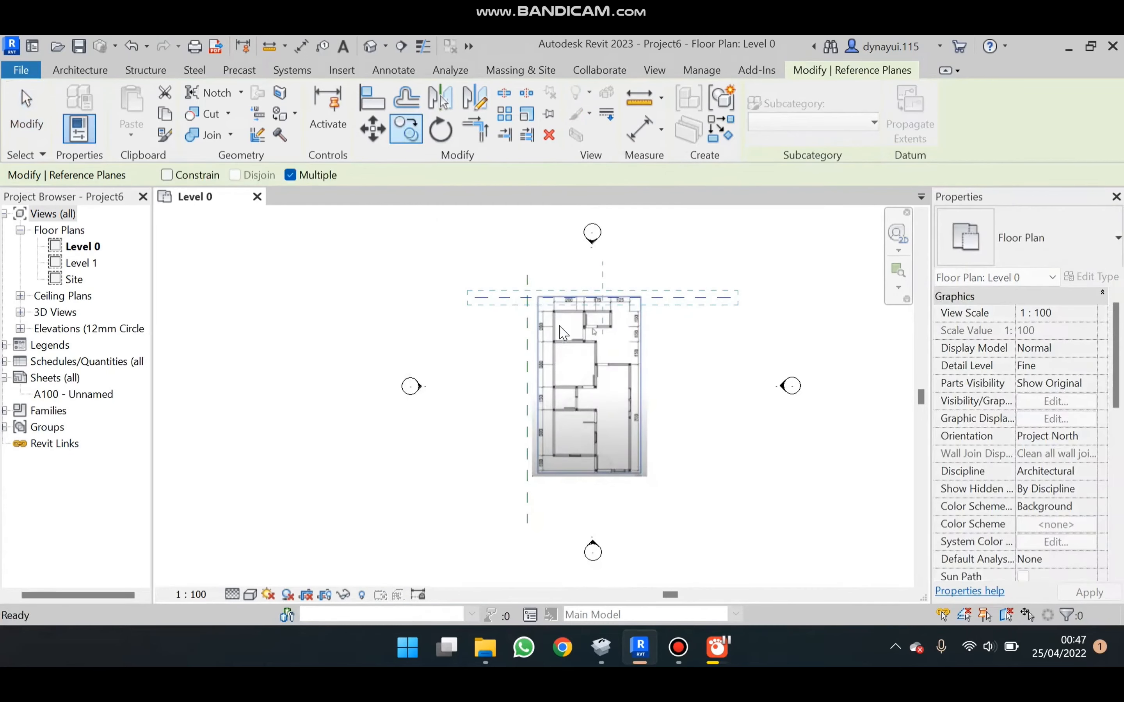
click(659, 297)
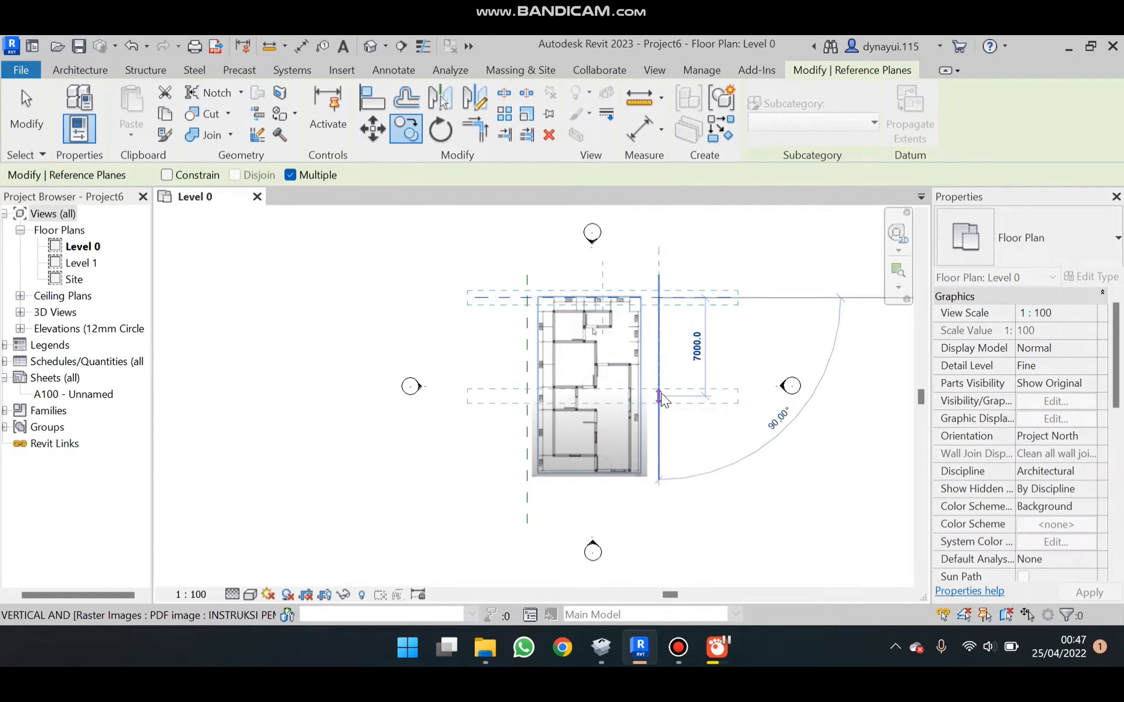
text(10500)
key(Return)
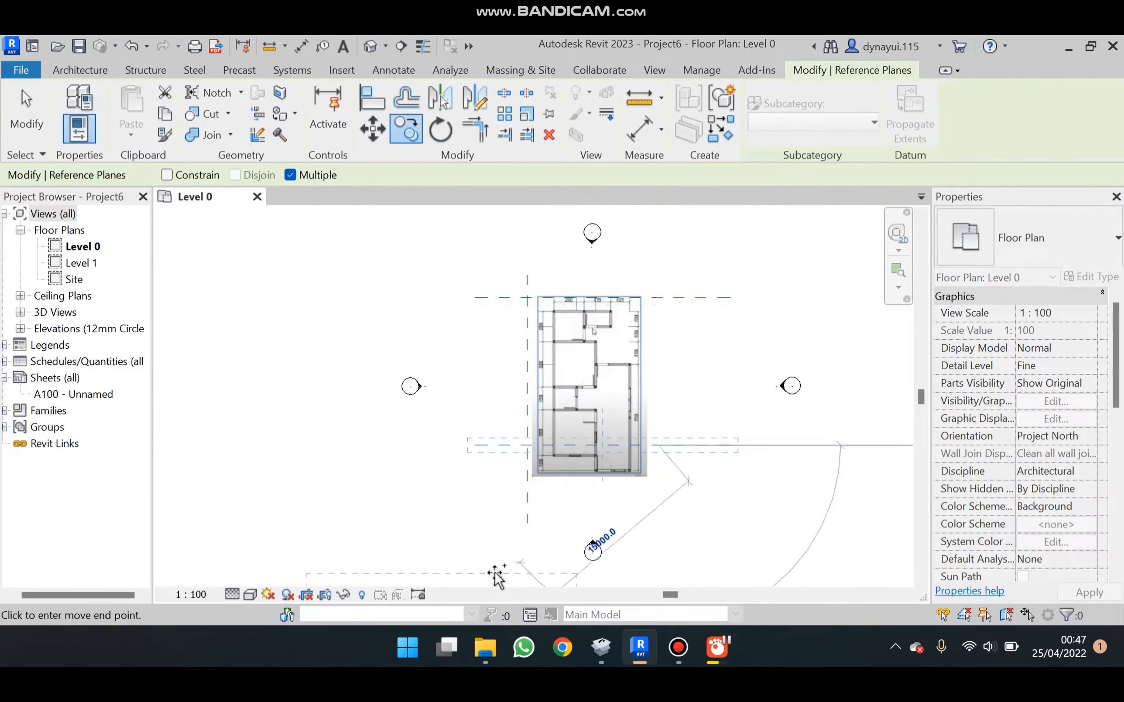
key(Escape)
key(Escape)
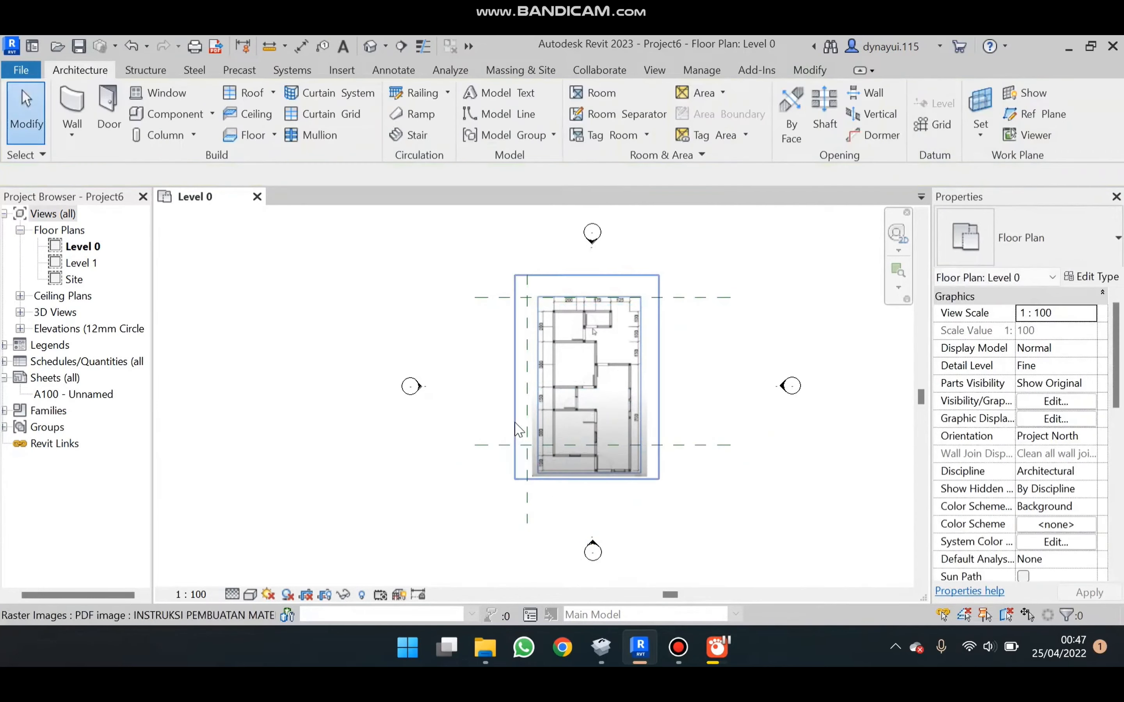
- Copy the vertical reference plane 5000 mm to the right
click(527, 414)
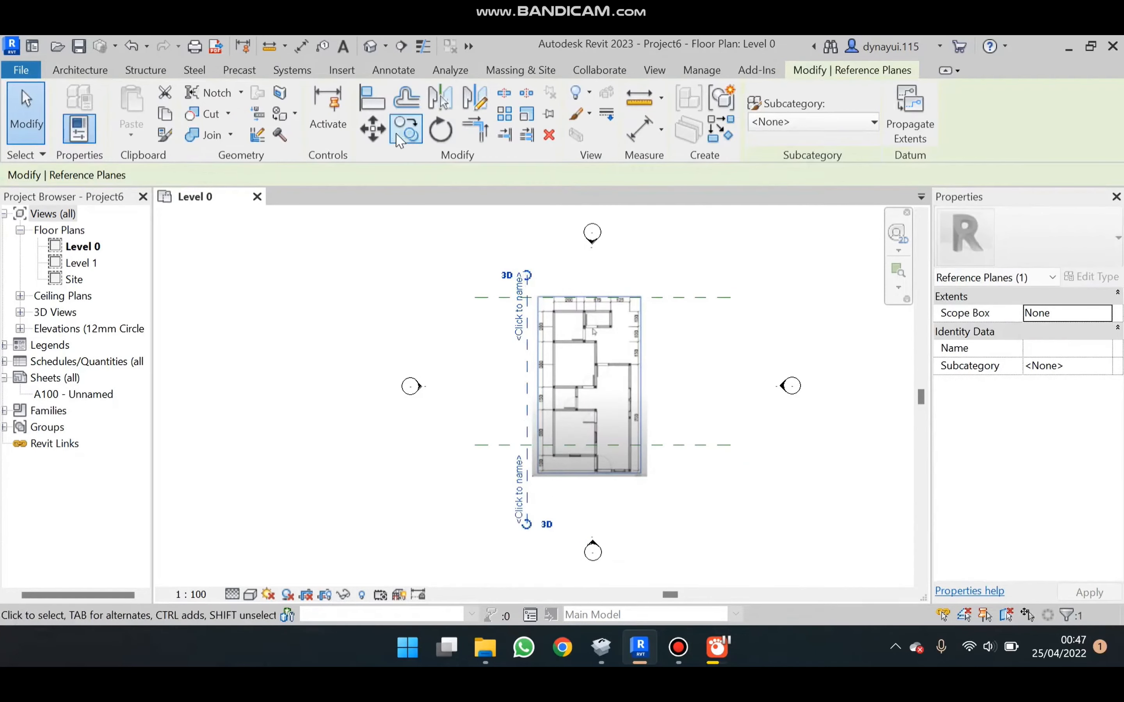
click(407, 129)
click(527, 375)
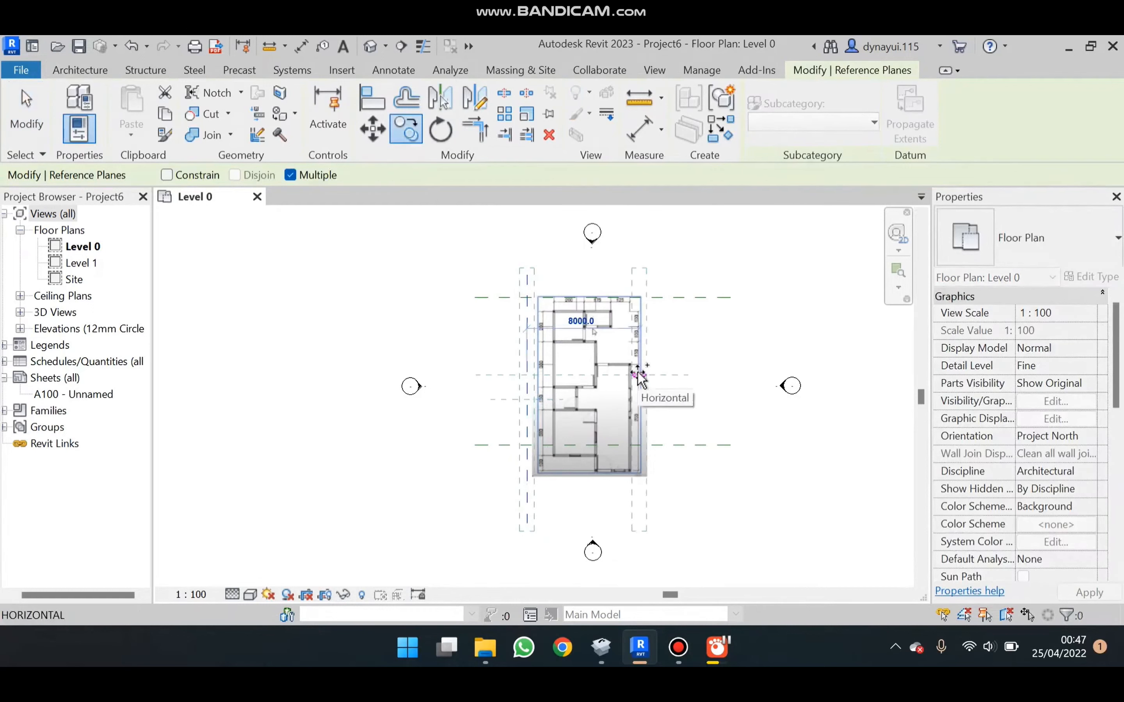
text(5000)
key(Return)
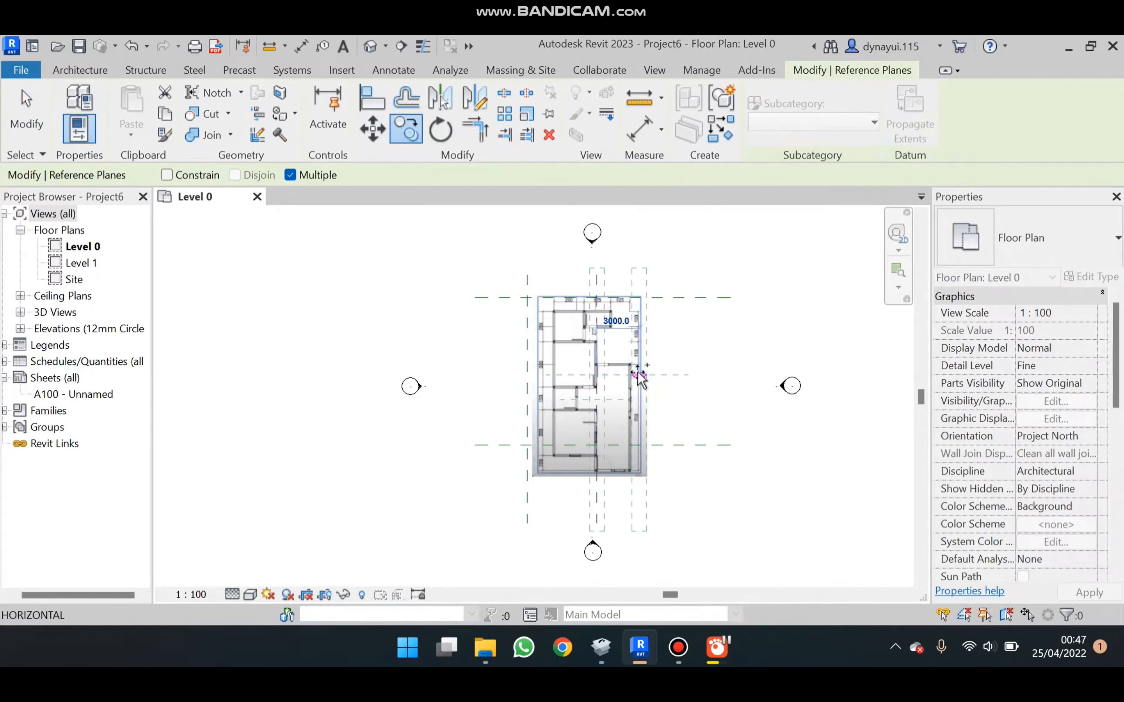
key(Escape)
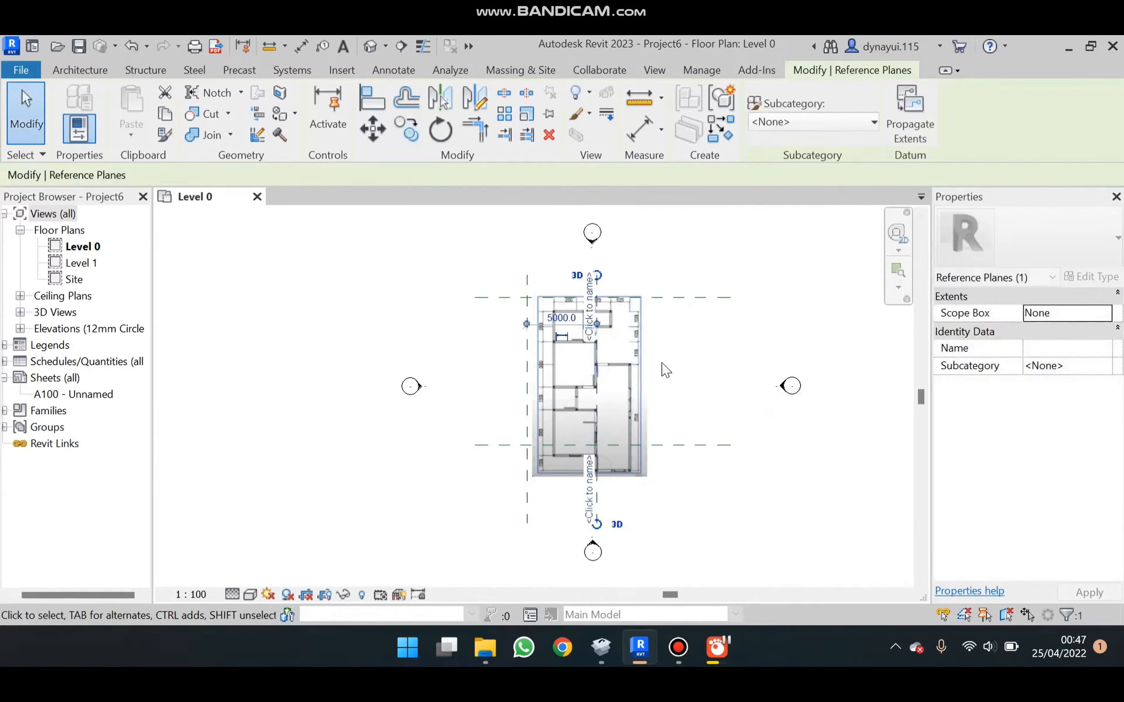
key(Escape)
scroll(670, 329, up, 3)
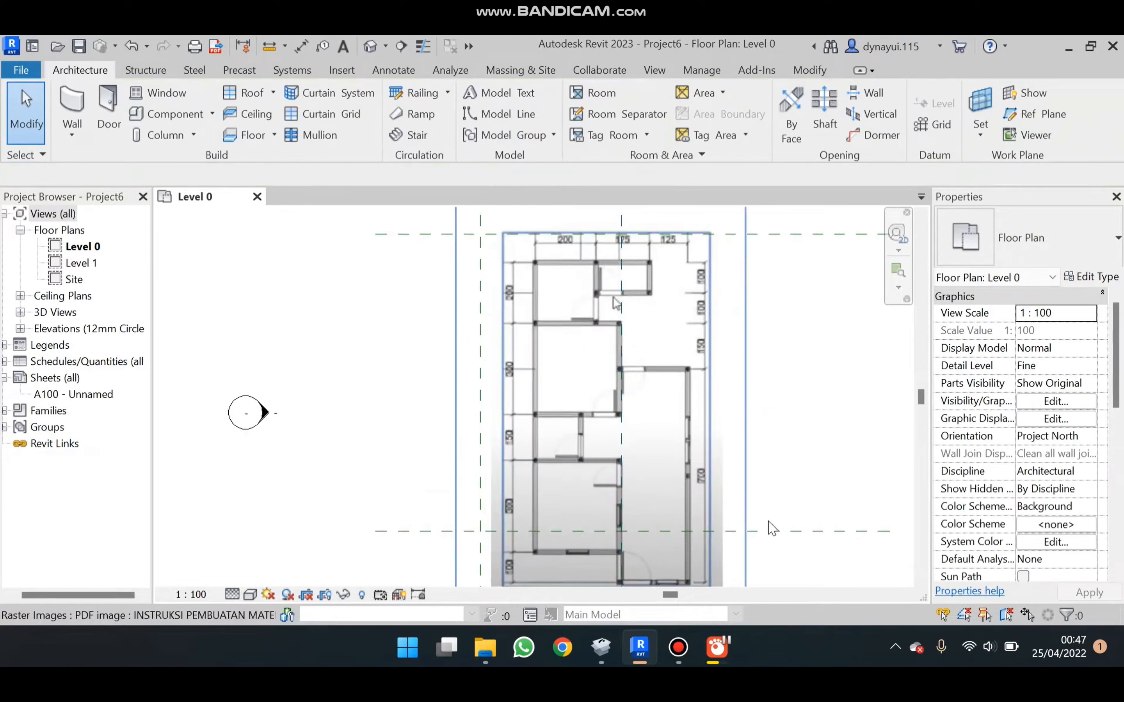
- Scale the PDF image to about 7755 mm wide and 10967 mm high and move it towards the left reference plane
click(744, 401)
scroll(708, 310, down, 2)
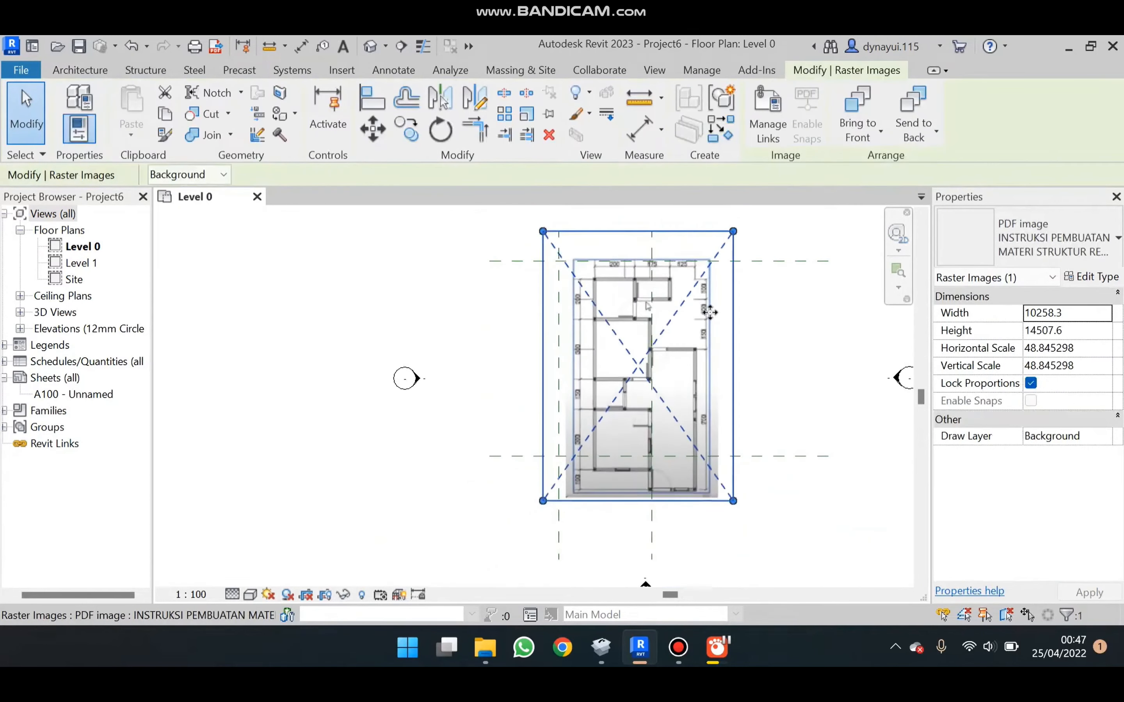
drag(733, 502, 686, 435)
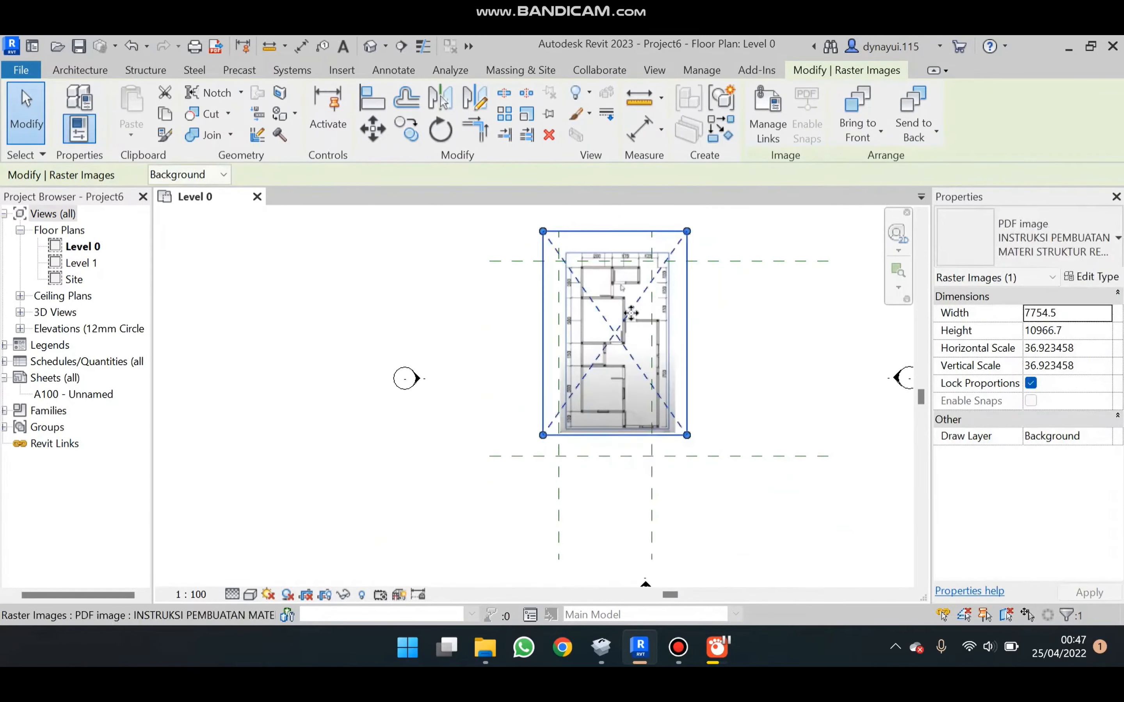
drag(626, 328, 601, 324)
scroll(577, 266, up, 3)
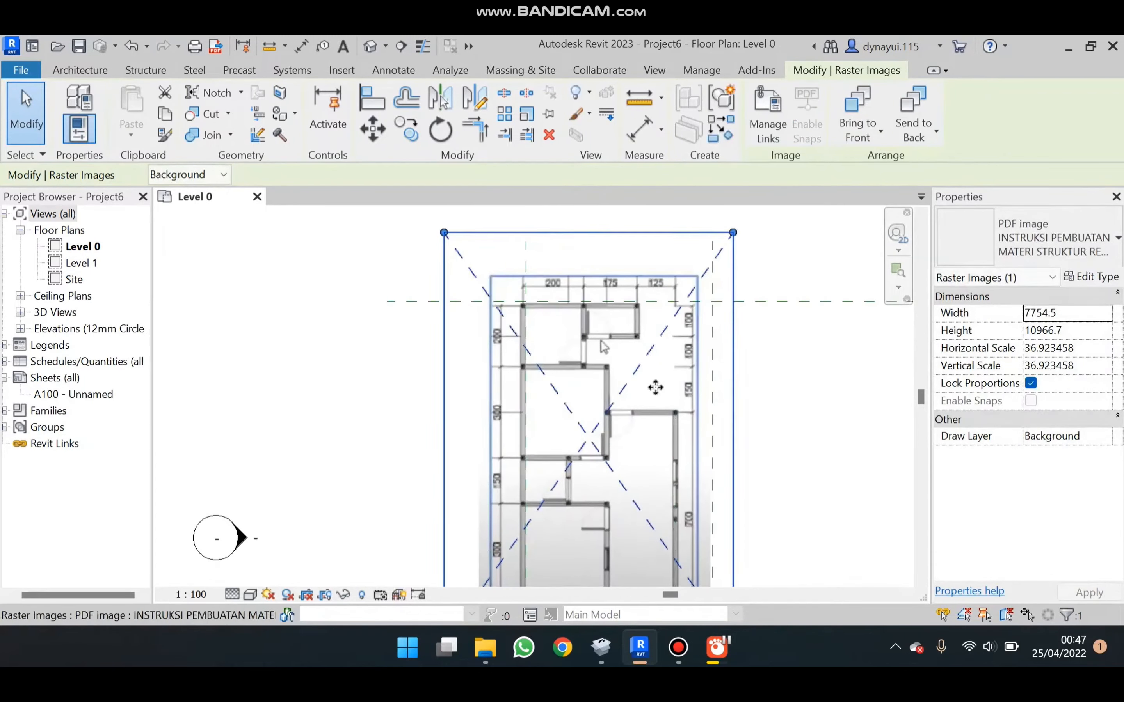
- Fit the PDF image to the reference planes with proportions unlocked, about 9089 mm wide and 13064 mm high
drag(733, 232, 712, 261)
click(728, 253)
click(581, 371)
drag(581, 371, 606, 320)
scroll(582, 312, up, 2)
scroll(576, 312, up, 2)
scroll(613, 321, down, 3)
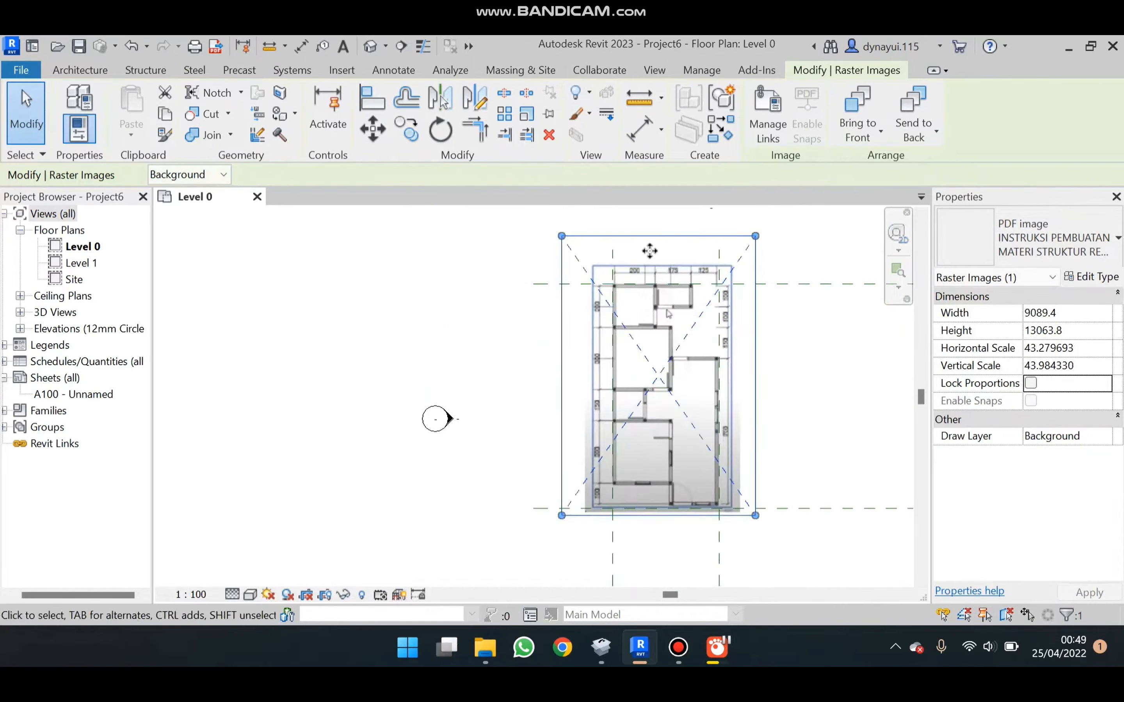
- Examine how the outer walls of the PDF floor plan line up with the four reference planes
scroll(621, 273, up, 5)
scroll(577, 275, down, 1)
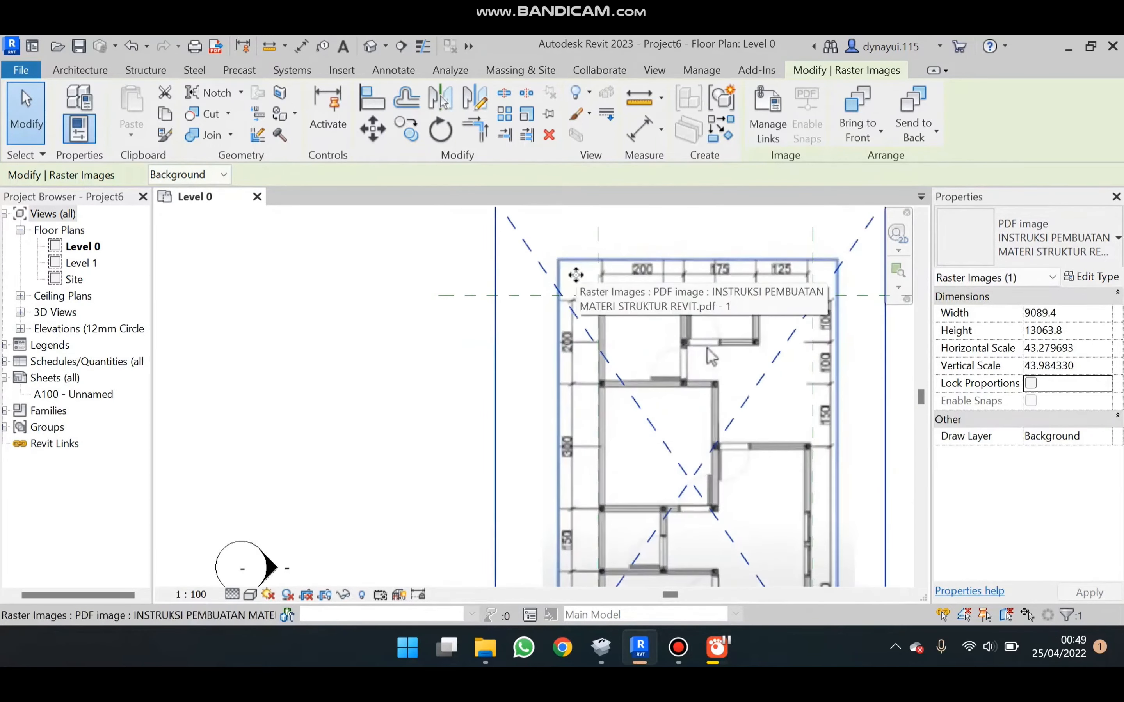
scroll(576, 275, down, 2)
scroll(694, 349, down, 1)
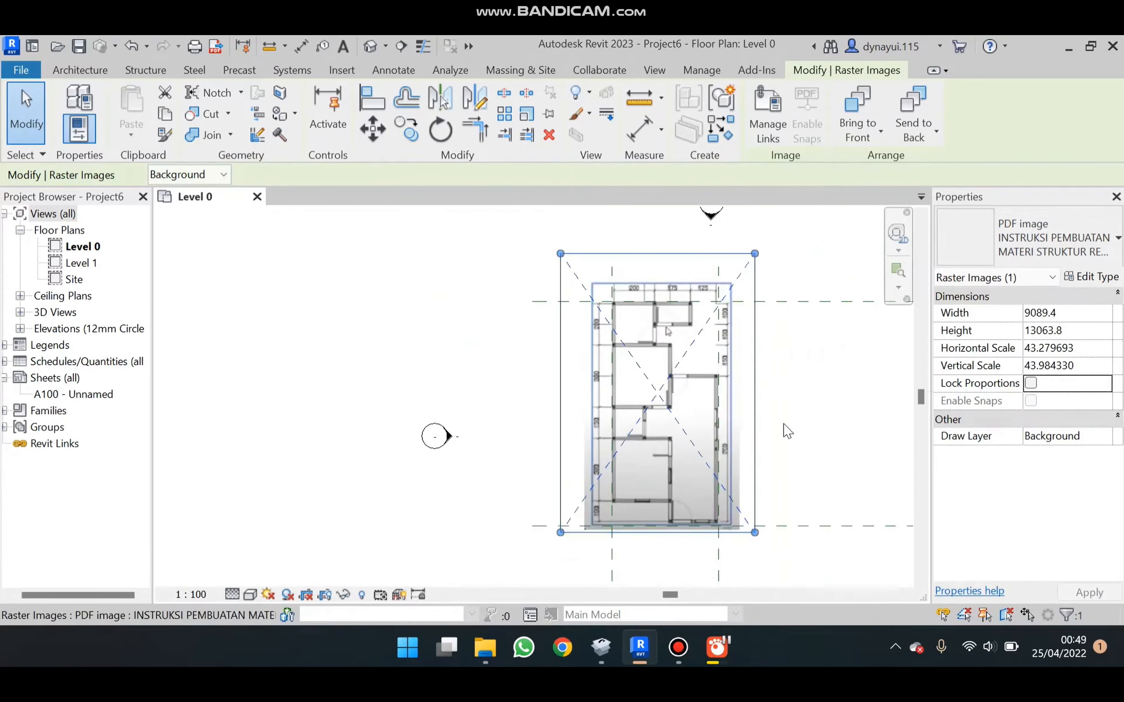
click(775, 464)
scroll(651, 324, up, 5)
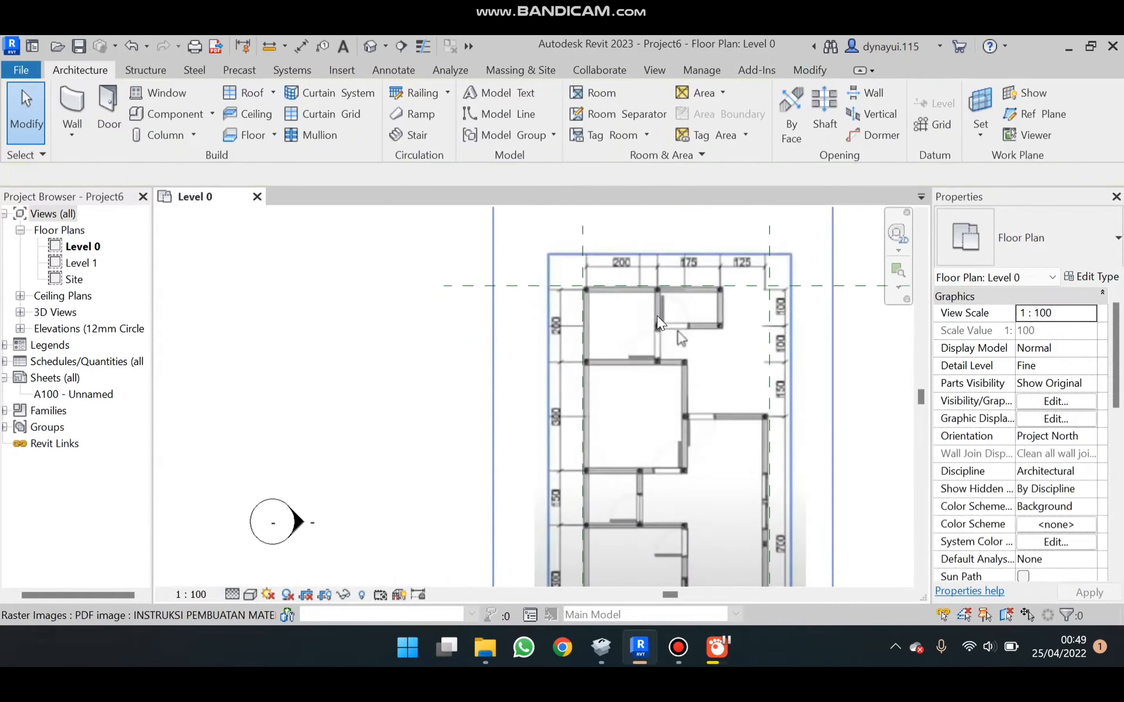
scroll(595, 242, down, 3)
scroll(612, 229, down, 1)
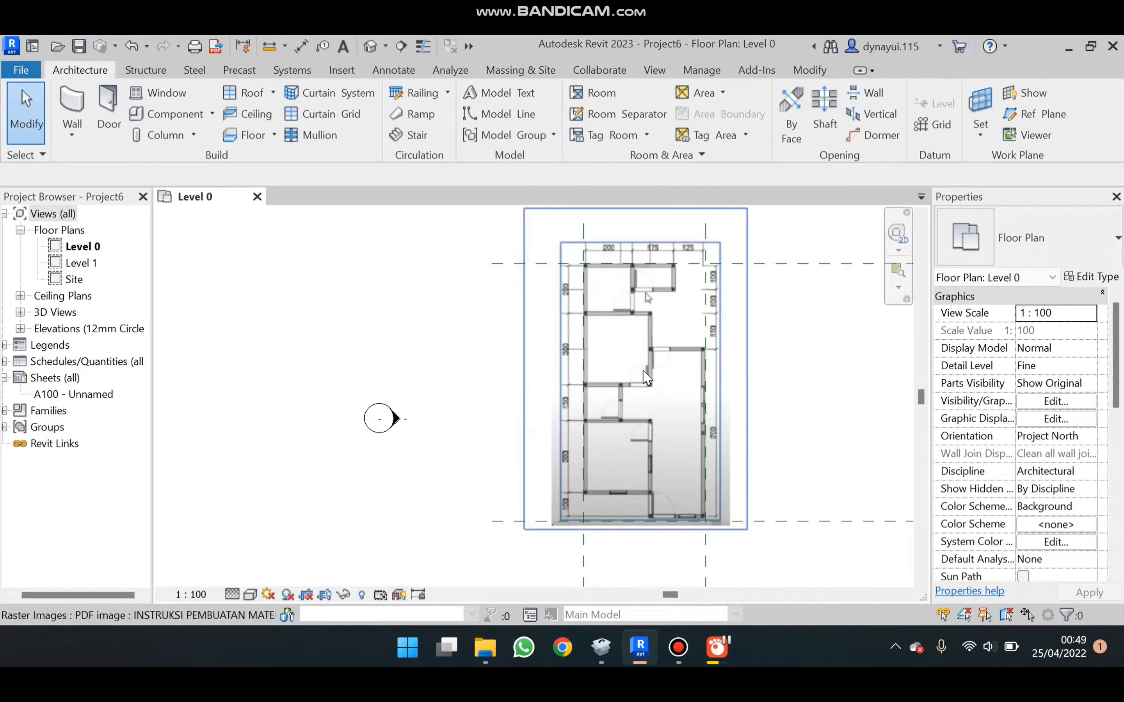
scroll(574, 329, down, 1)
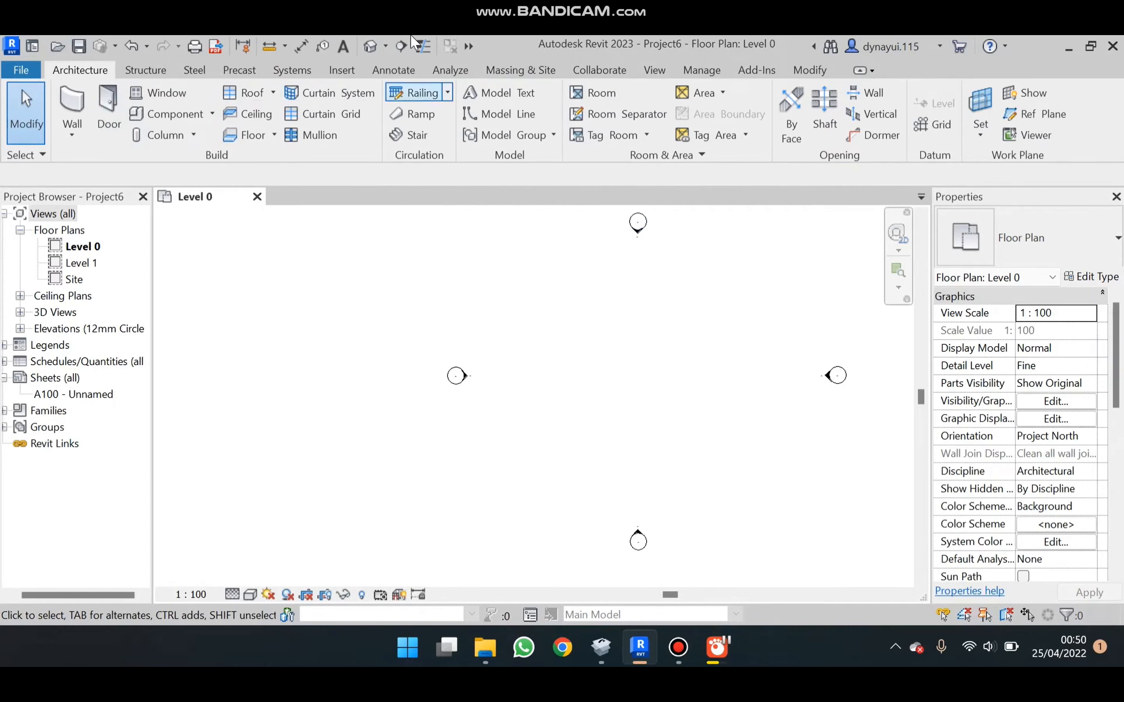
- Draw four vertical grid lines across the middle of the plan, spaced about 4000, 5000 and 4000 mm from left to right
click(933, 124)
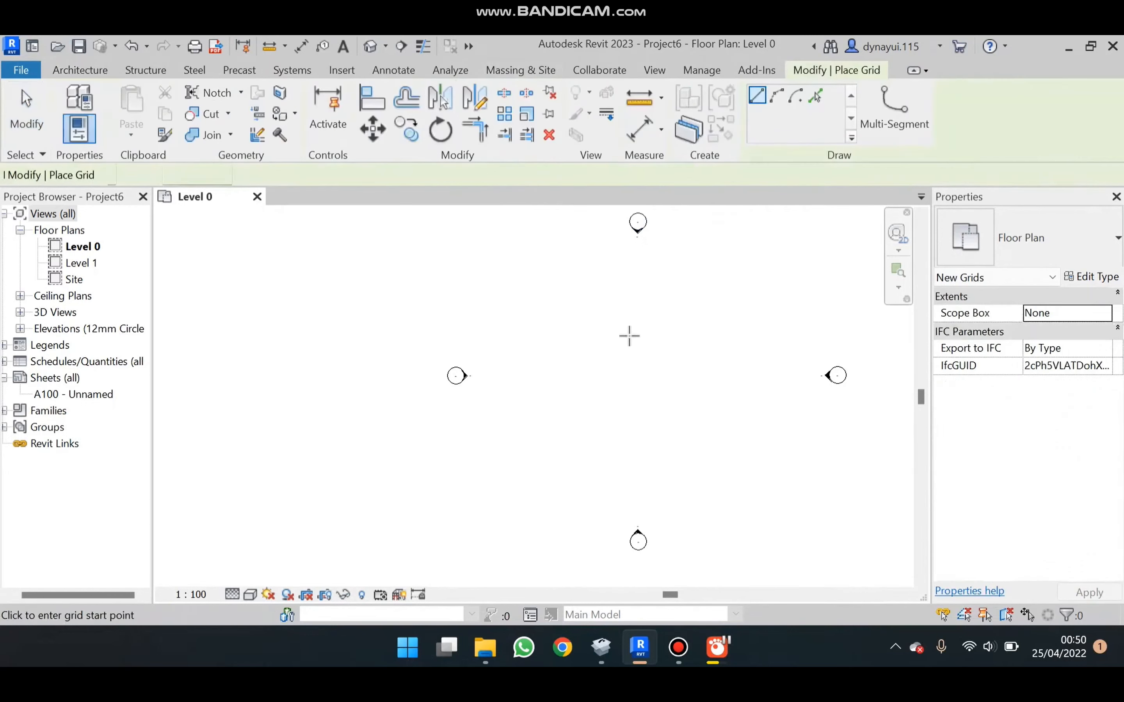
click(556, 276)
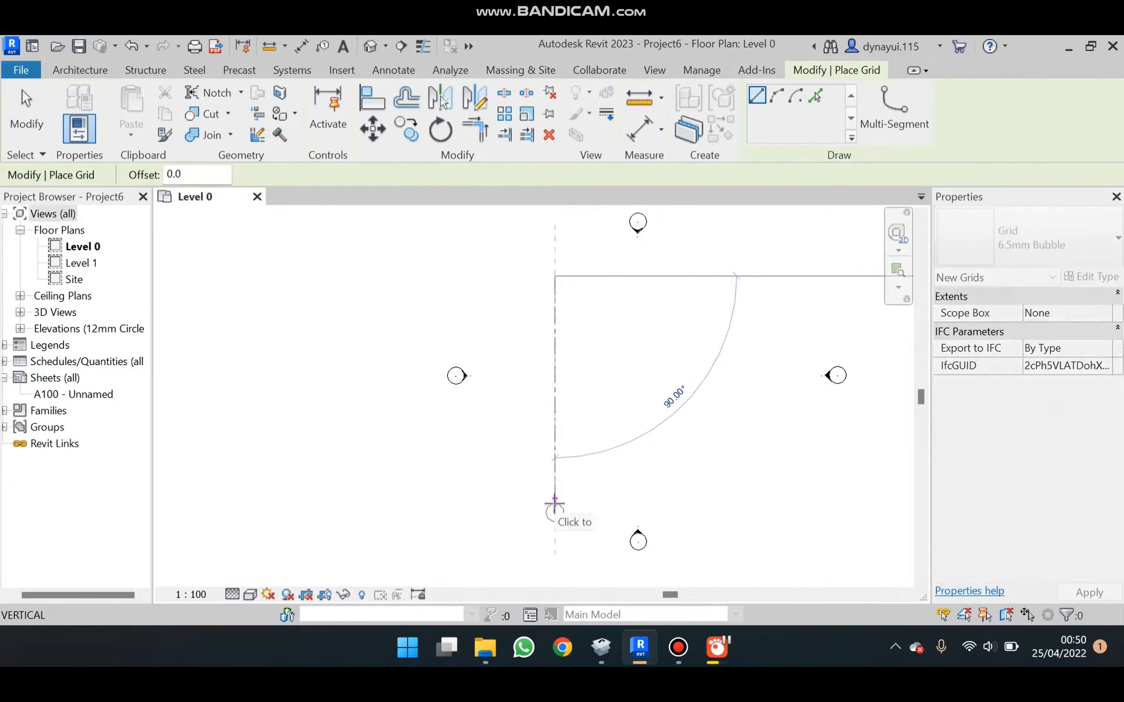
click(555, 506)
click(611, 276)
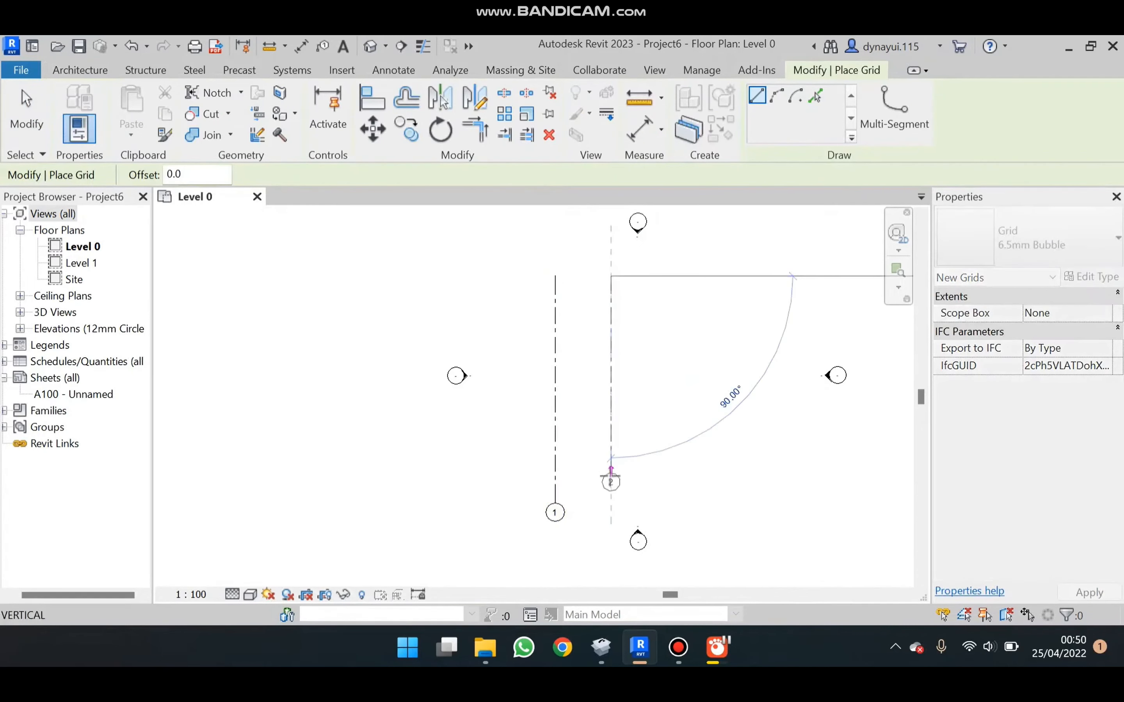
click(611, 502)
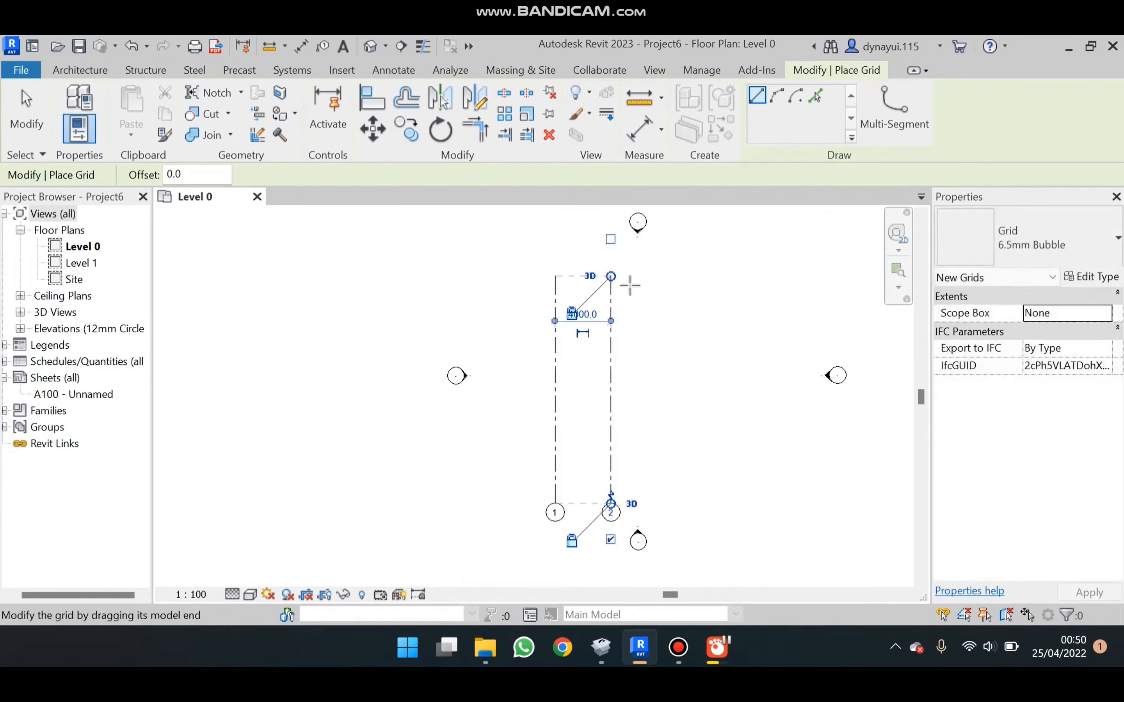
click(681, 276)
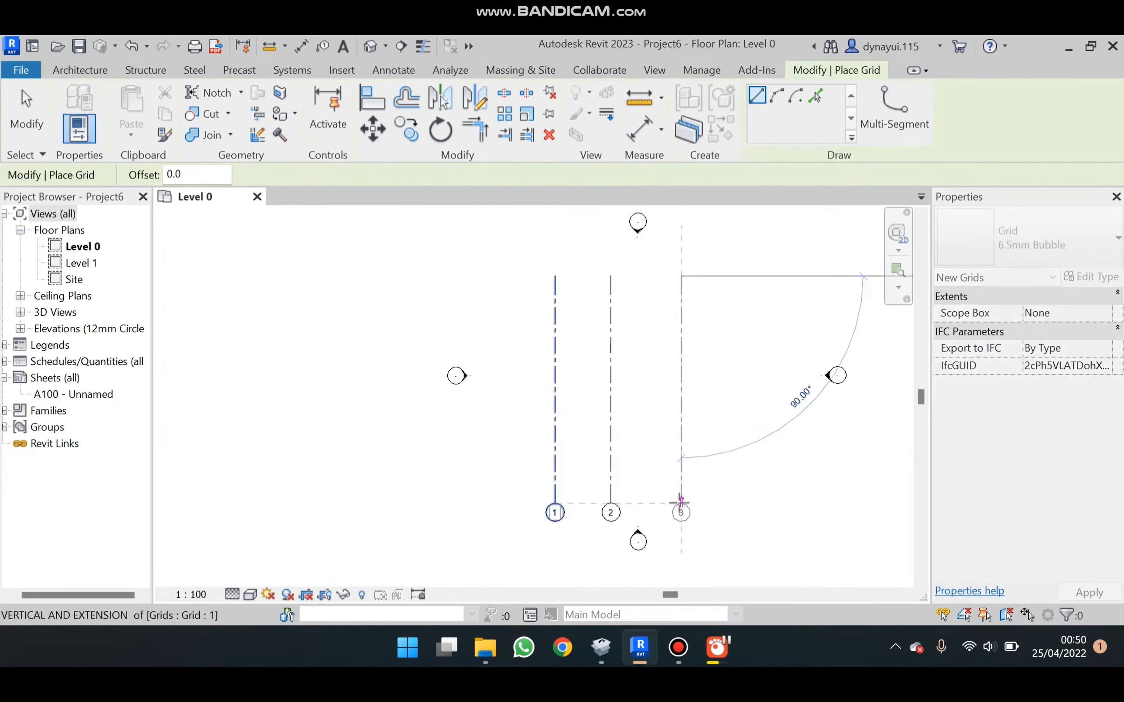
click(681, 505)
click(744, 276)
click(738, 504)
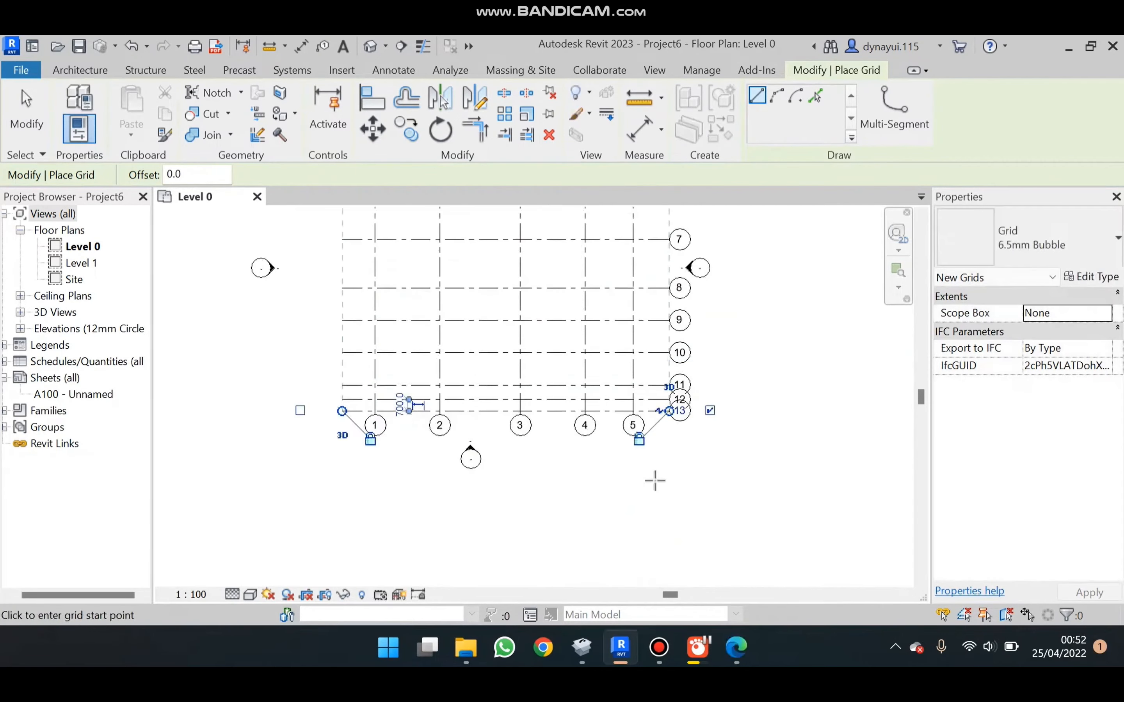
- Add a continuous aligned dimension across vertical grids 1 to 5, placed just below the grid bubbles
scroll(454, 281, down, 2)
scroll(494, 283, down, 1)
scroll(530, 417, down, 2)
scroll(535, 407, down, 1)
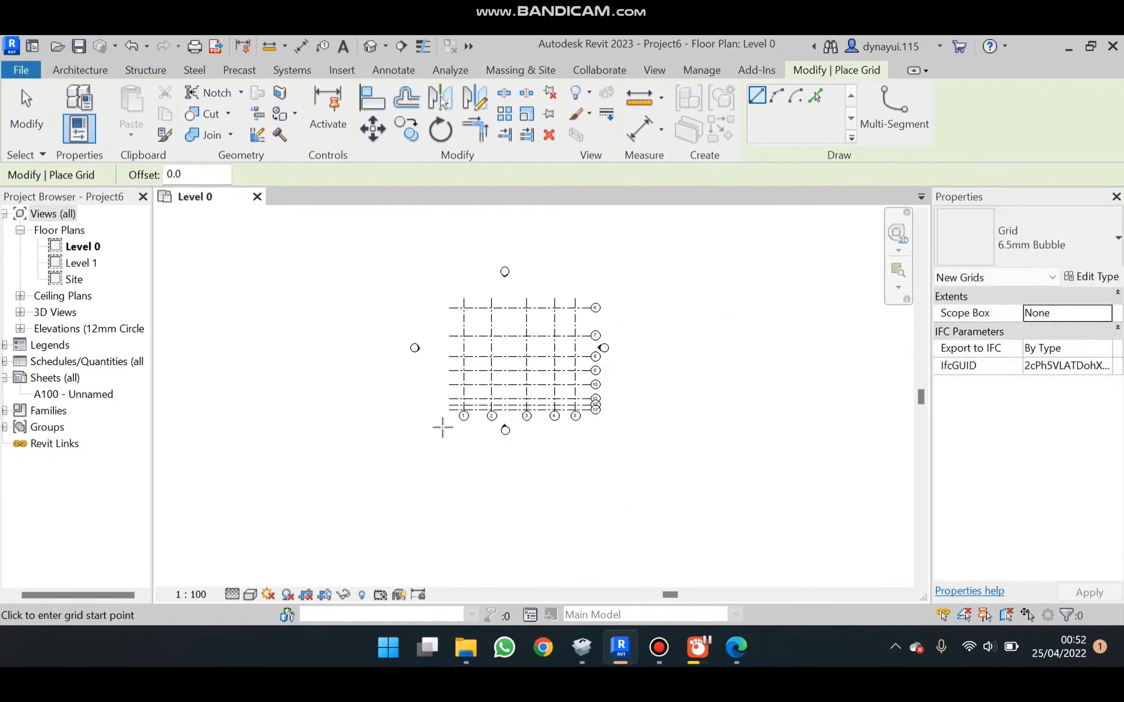
click(395, 71)
click(73, 112)
scroll(589, 364, up, 3)
scroll(552, 572, down, 3)
scroll(532, 525, up, 4)
scroll(471, 367, up, 2)
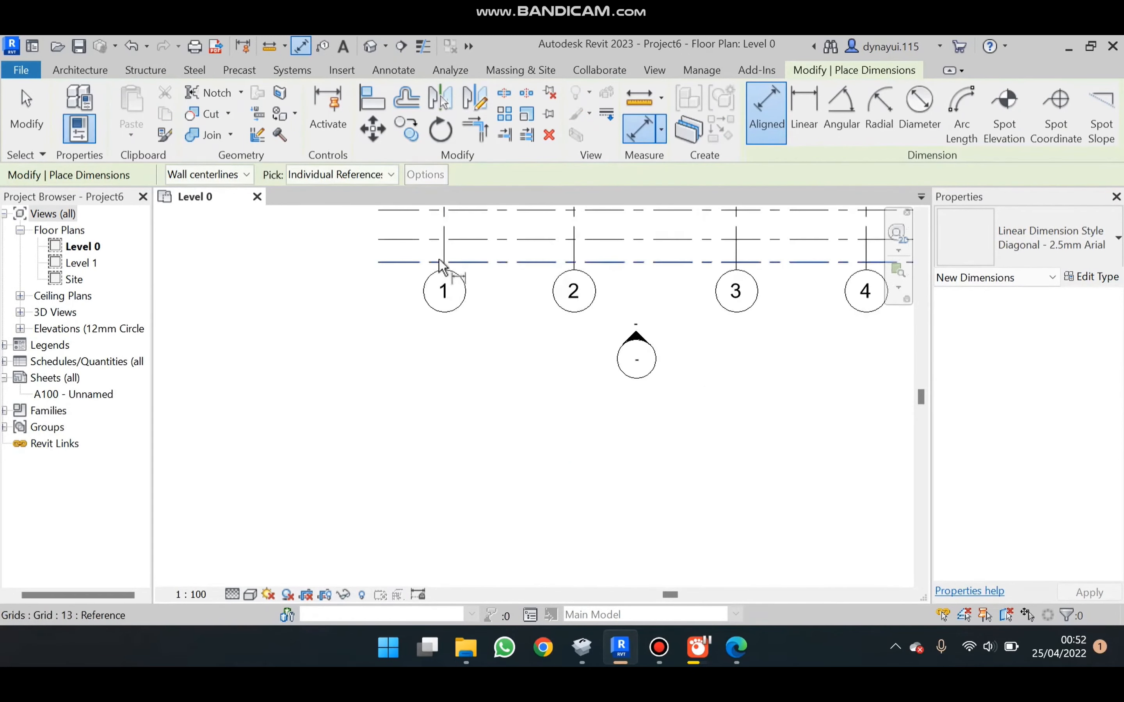
scroll(455, 529, down, 4)
scroll(444, 275, down, 4)
scroll(430, 254, up, 5)
scroll(474, 515, up, 5)
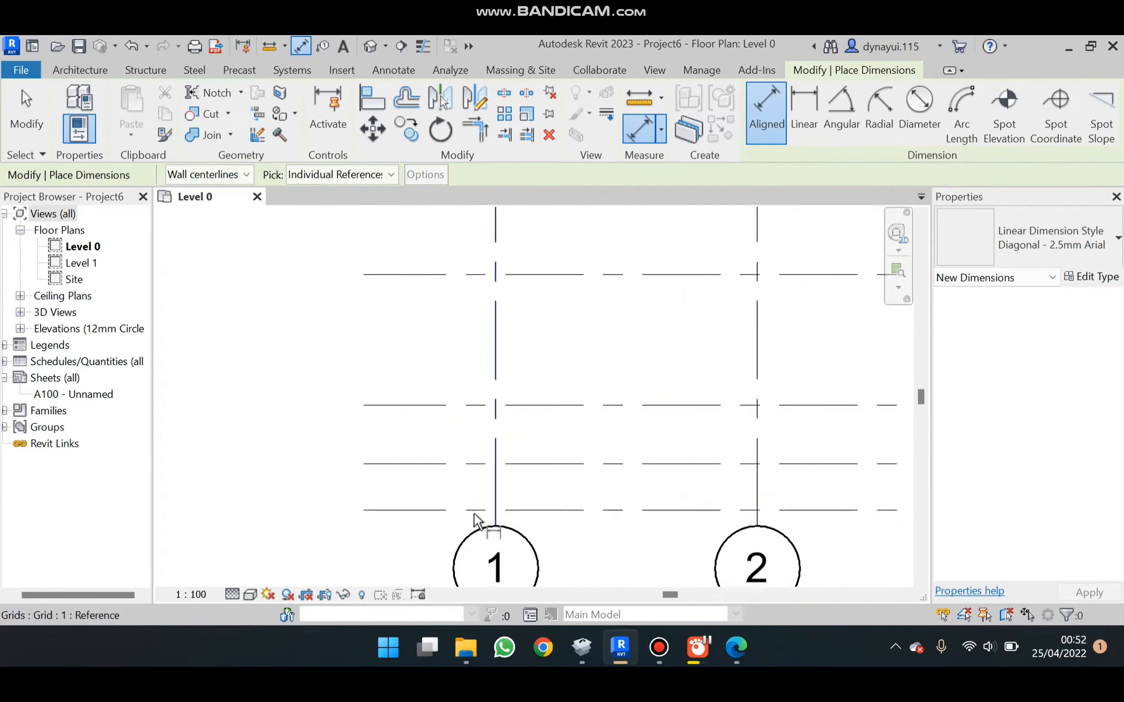
click(496, 382)
click(757, 365)
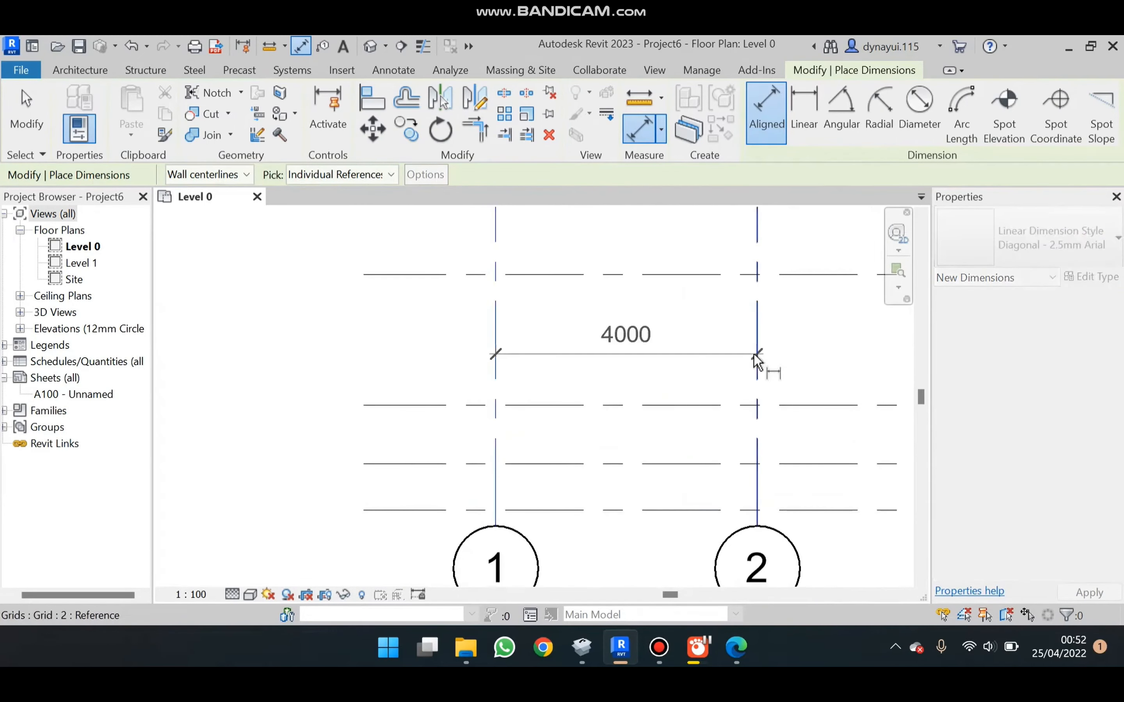
scroll(401, 401, down, 4)
click(691, 391)
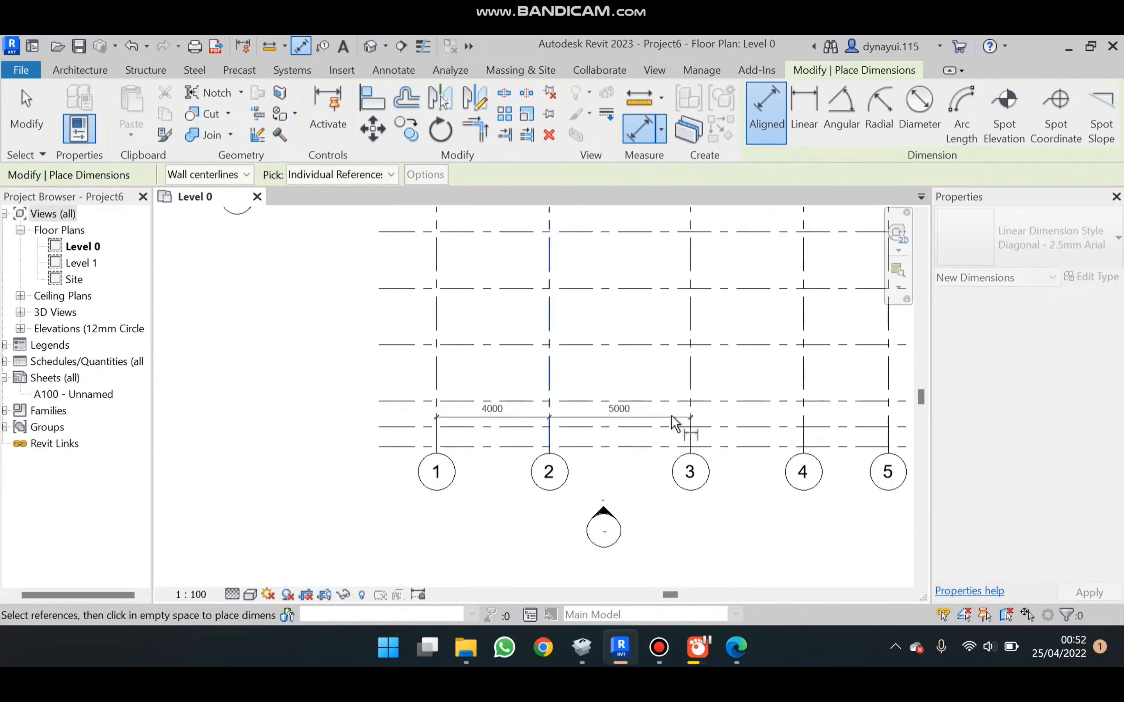
scroll(506, 408, down, 3)
click(674, 392)
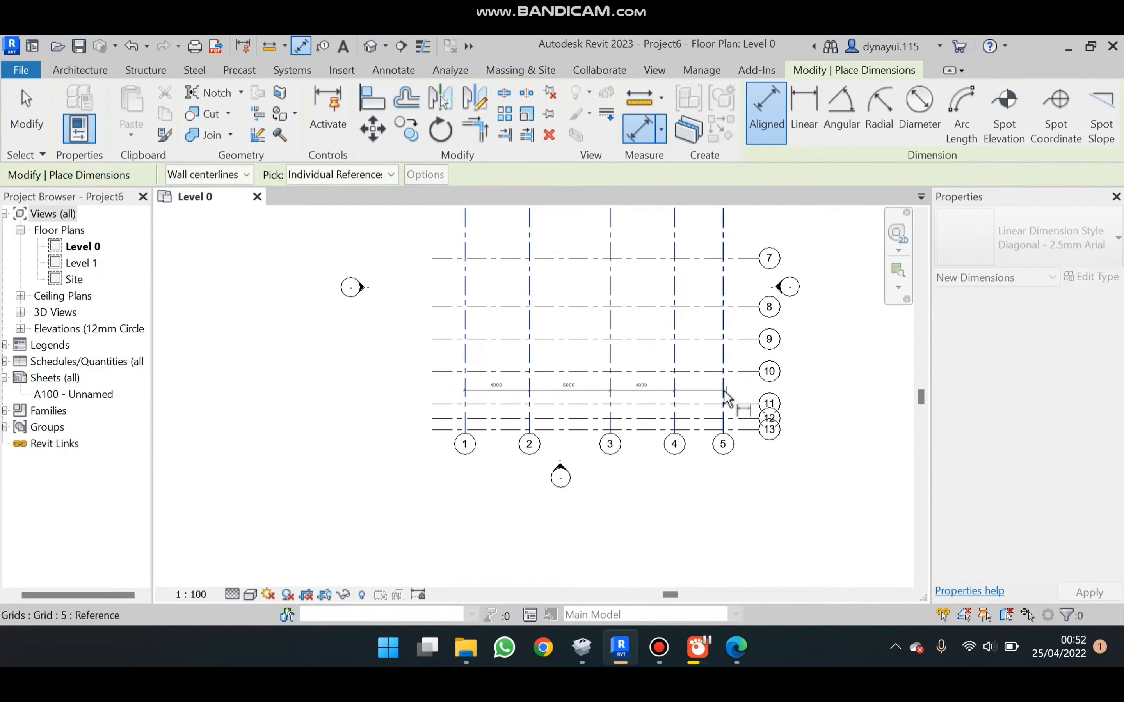
click(724, 398)
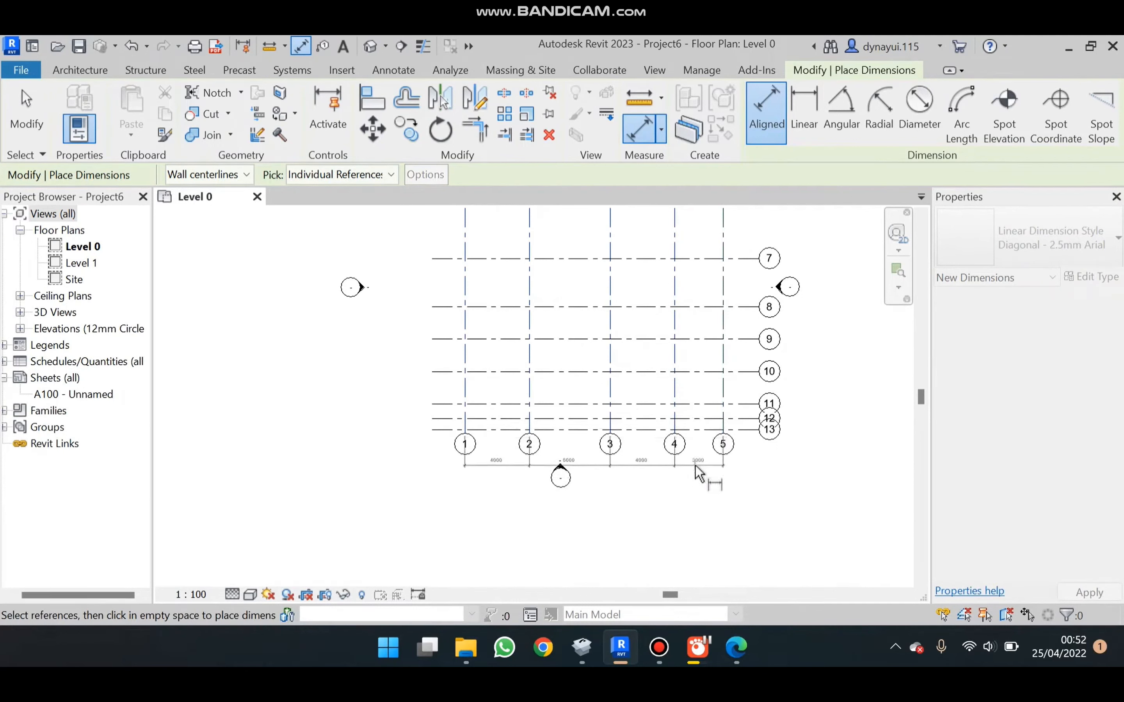
click(699, 473)
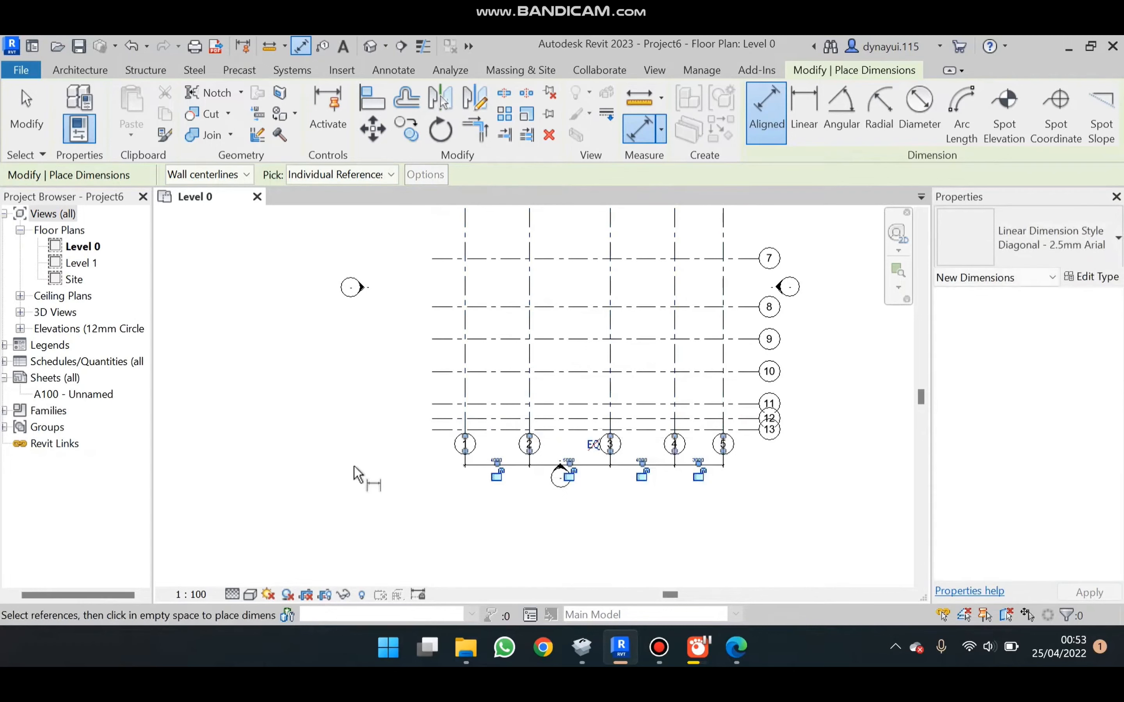
- Add a continuous aligned dimension across horizontal grids 6 to 13, placed beside their left ends
scroll(485, 467, down, 2)
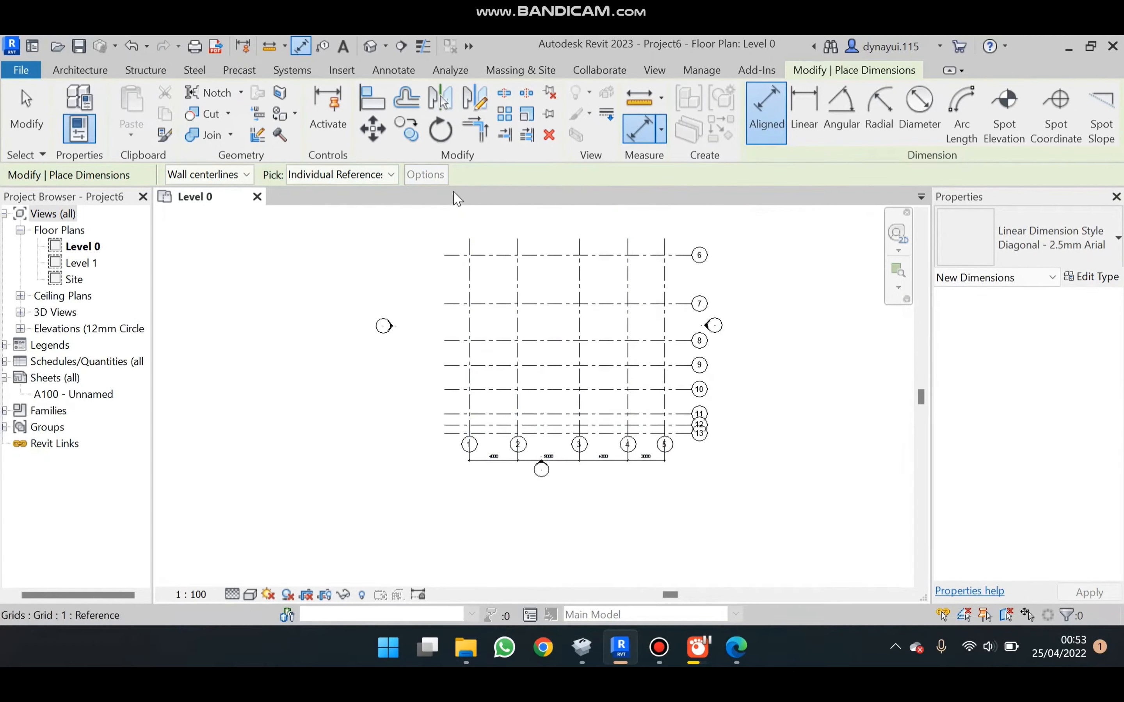
scroll(446, 298, up, 4)
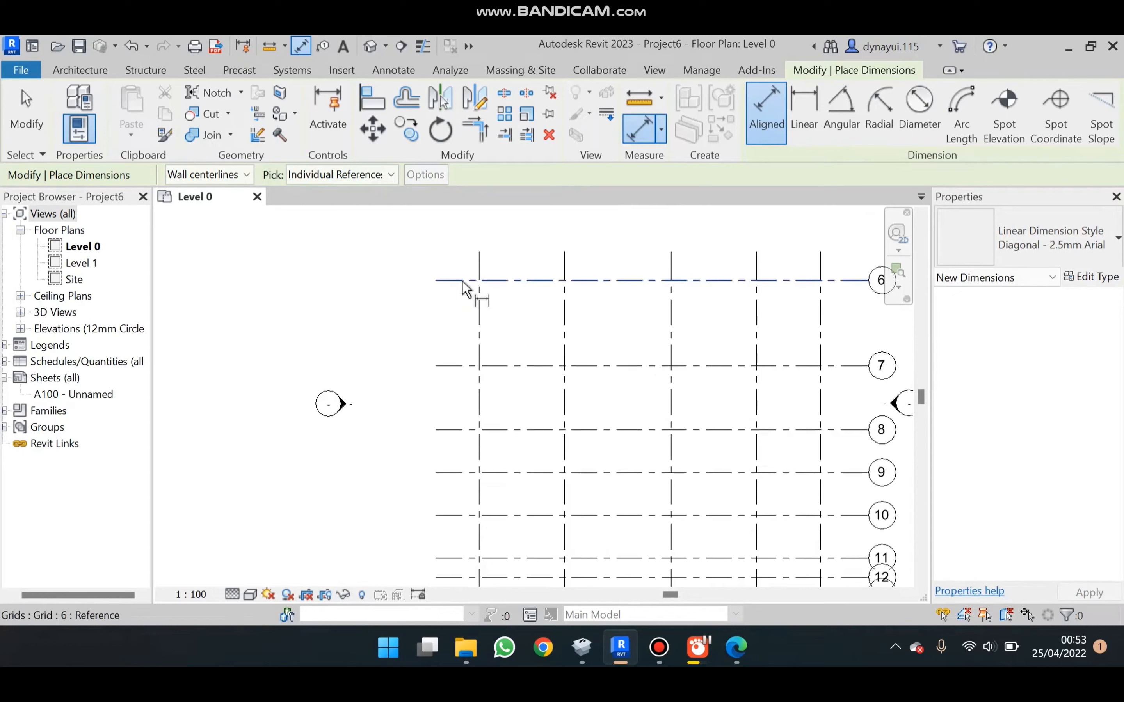
click(462, 281)
click(459, 367)
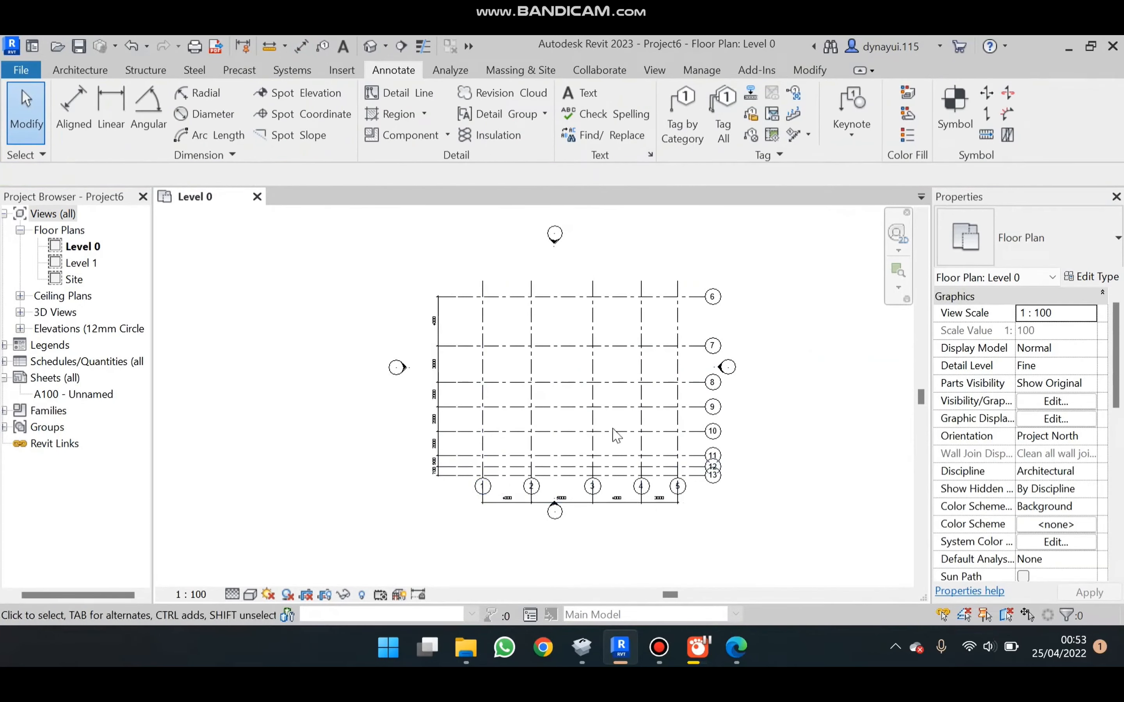
- Set the spacing between grids 1 and 2 to 1500 mm and between grids 2 and 3 to 500 mm
scroll(534, 465, up, 6)
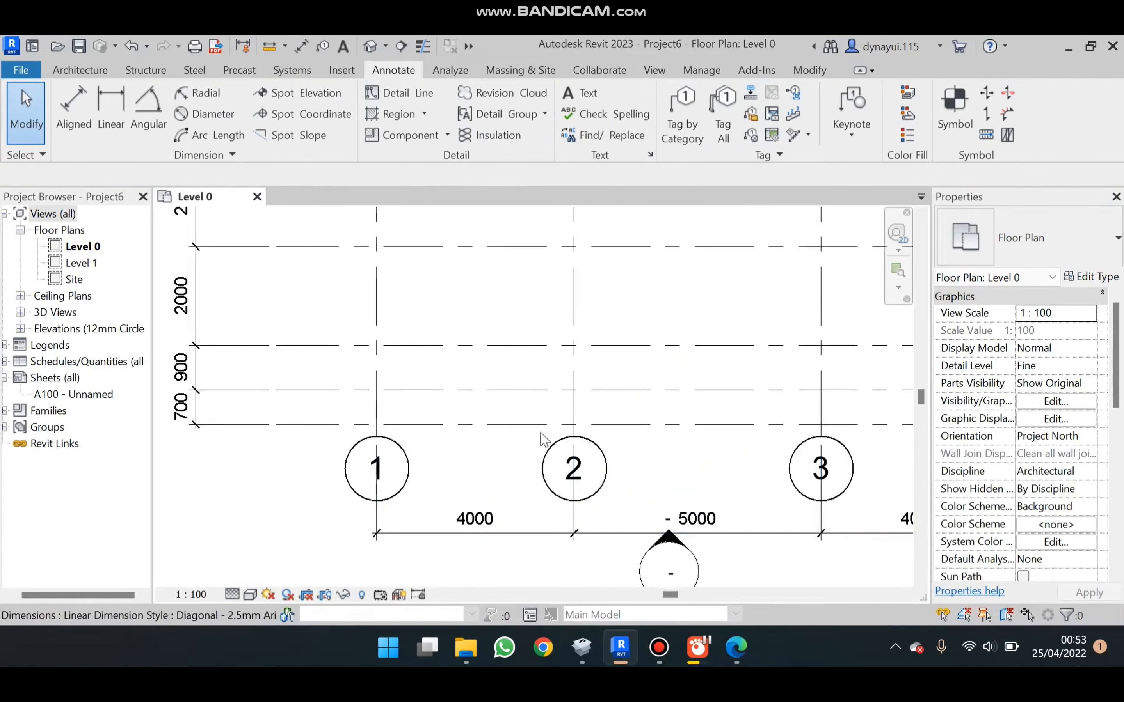
click(574, 344)
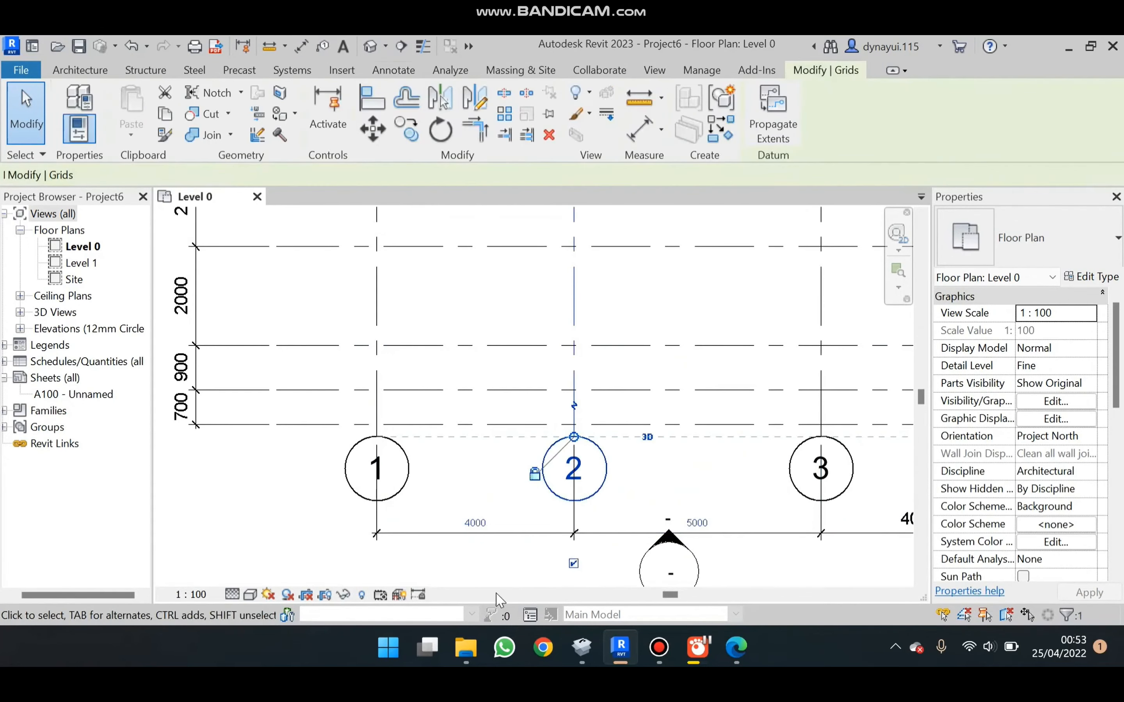
click(475, 524)
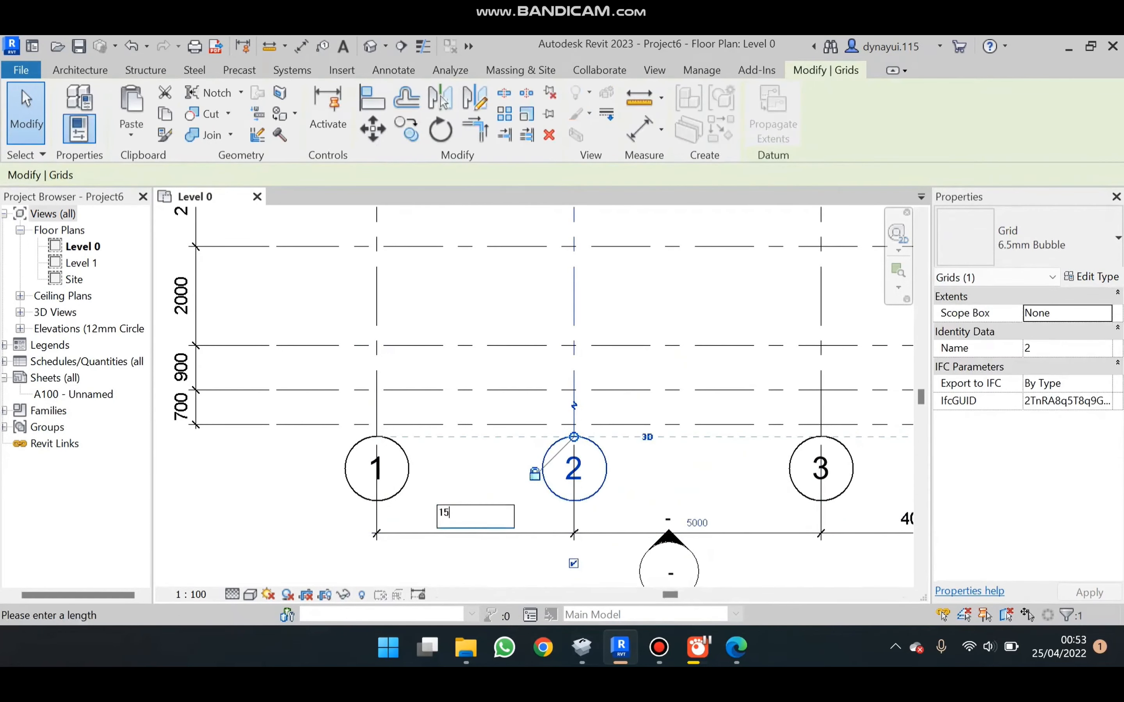
key(Return)
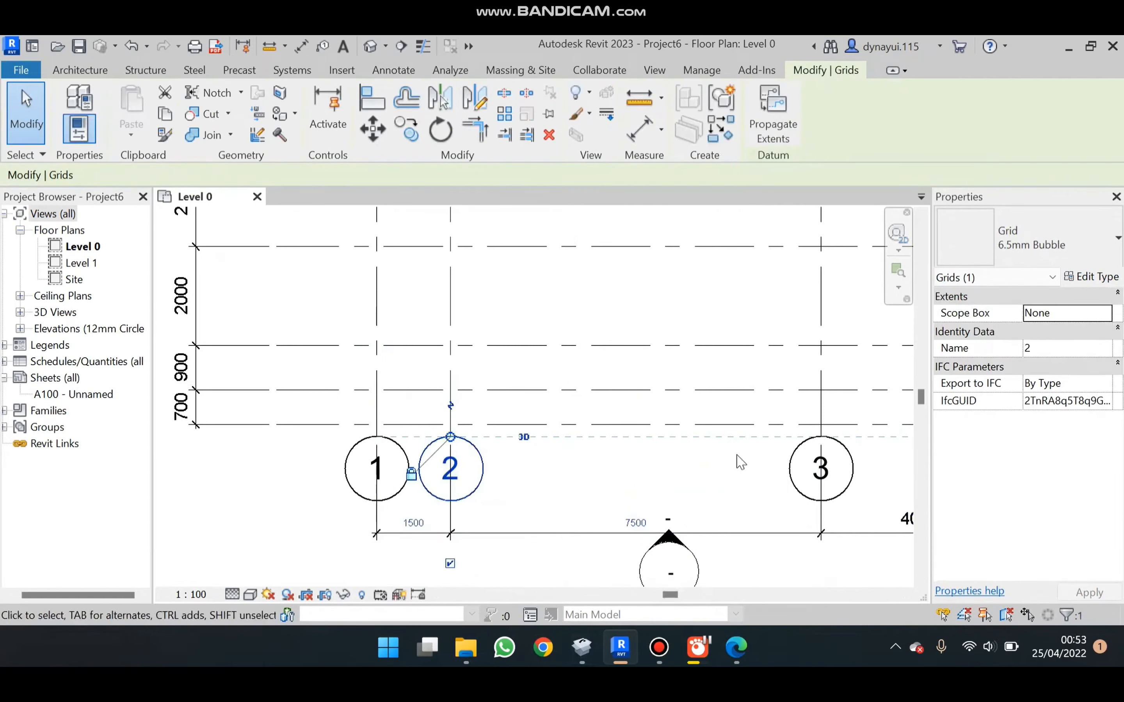
click(823, 410)
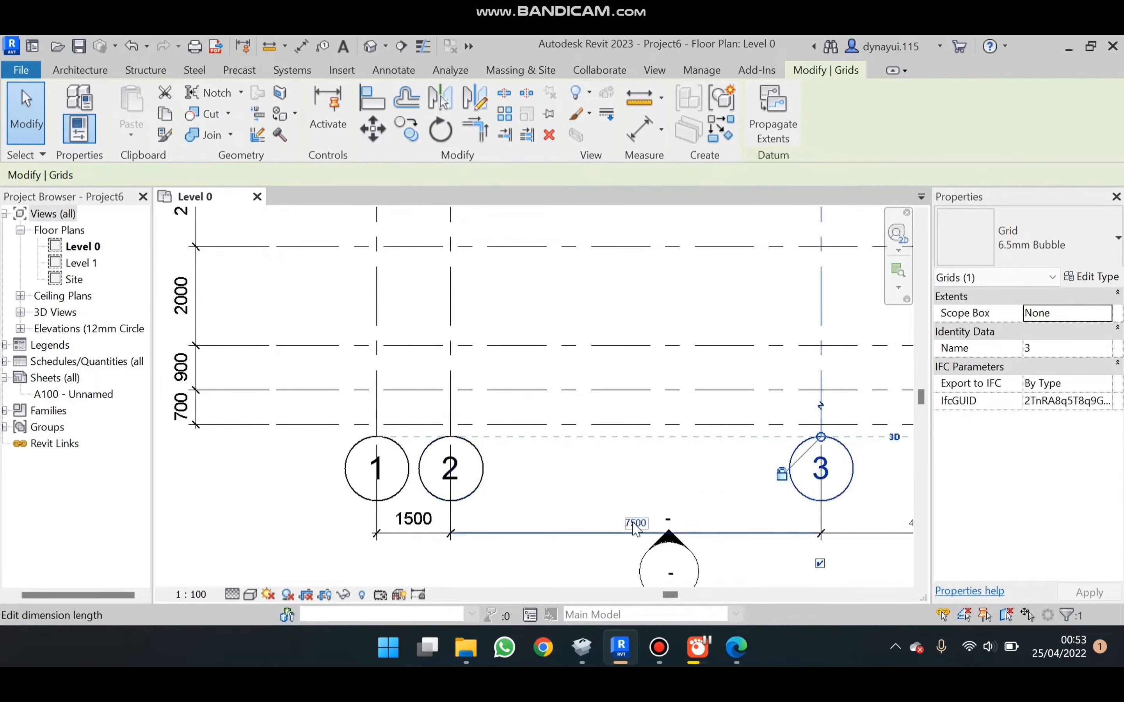
click(636, 523)
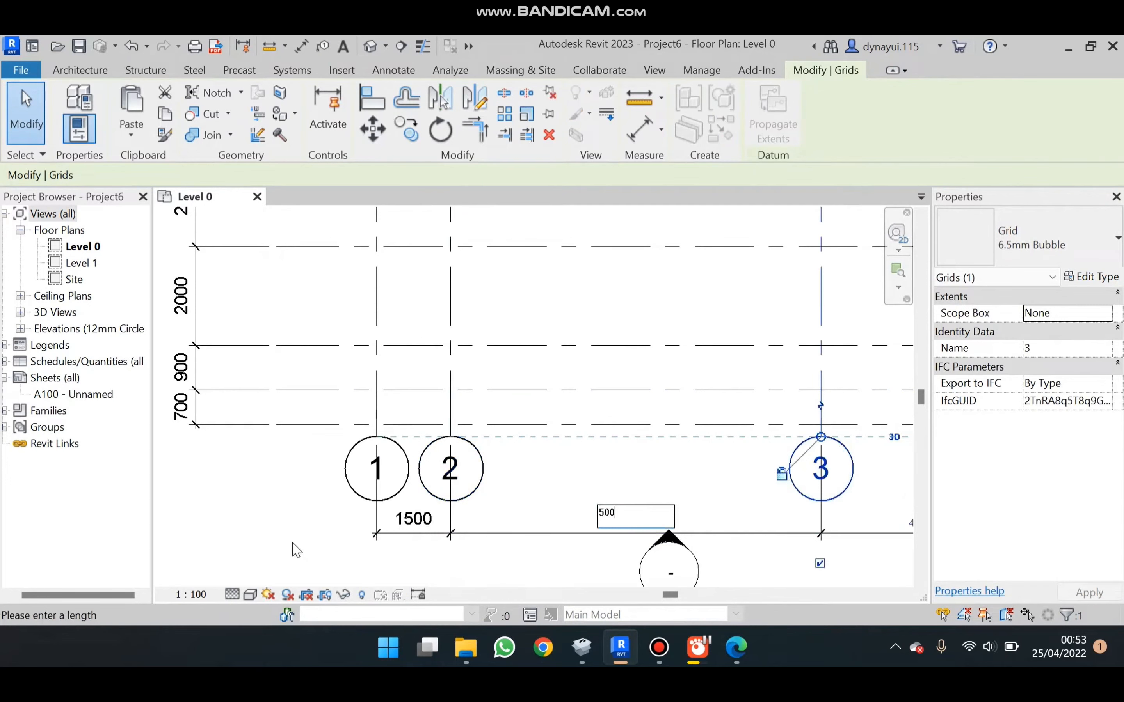
key(Return)
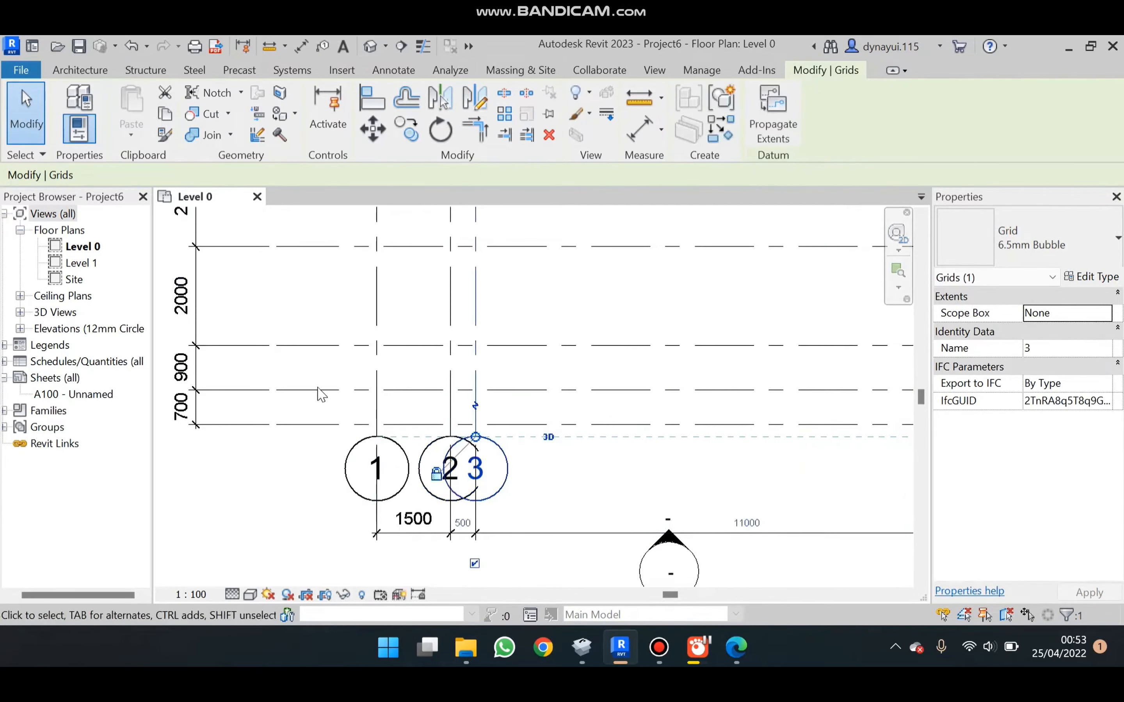
- Set the spacing between grids 3 and 4 to 750 mm and between grids 4 and 5 to 1000 mm
scroll(286, 425, down, 3)
click(730, 395)
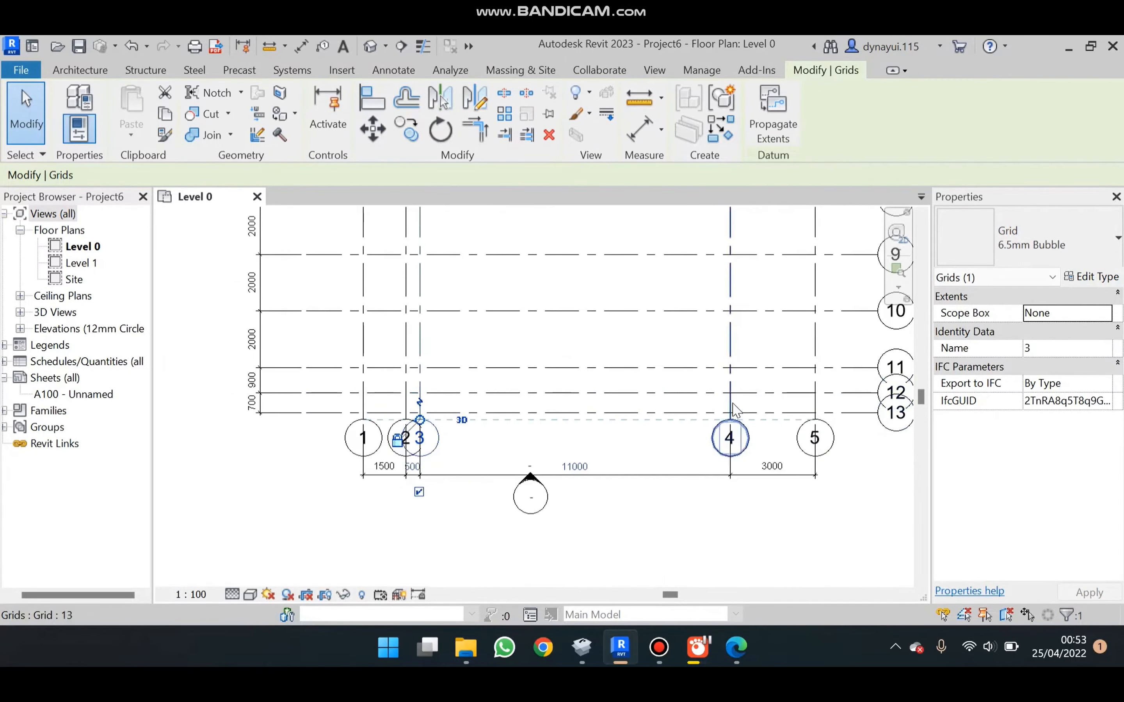
click(569, 465)
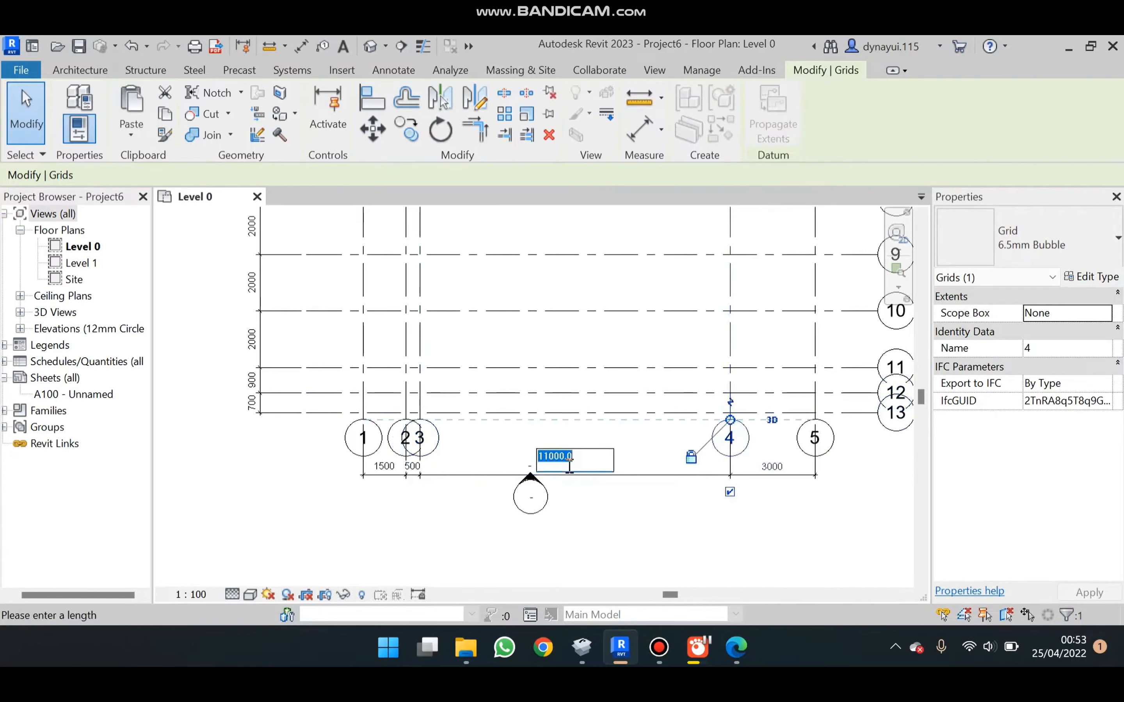
key(Return)
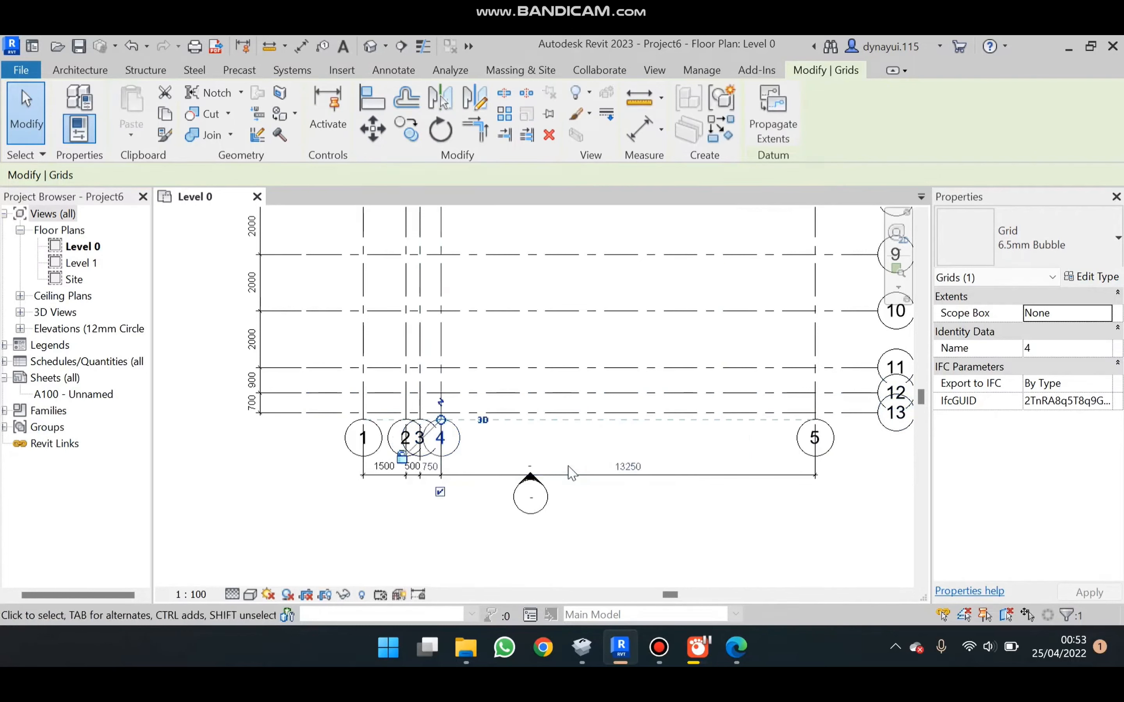
click(817, 464)
click(639, 469)
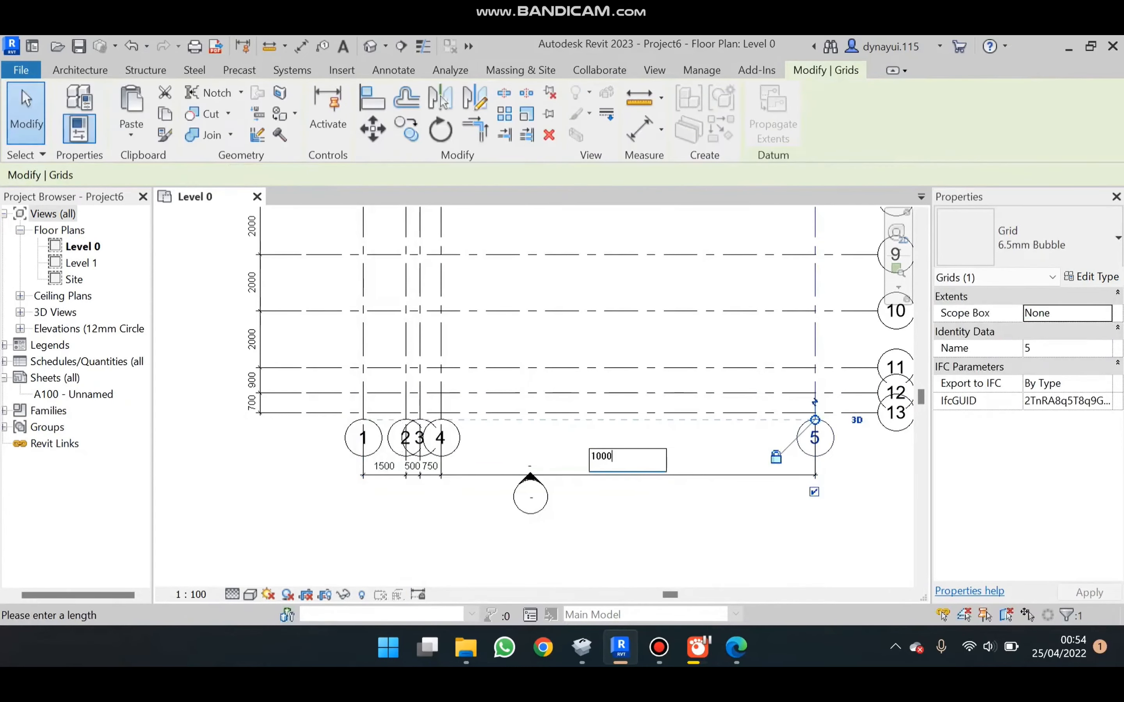
text(1000)
key(Return)
scroll(534, 541, up, 4)
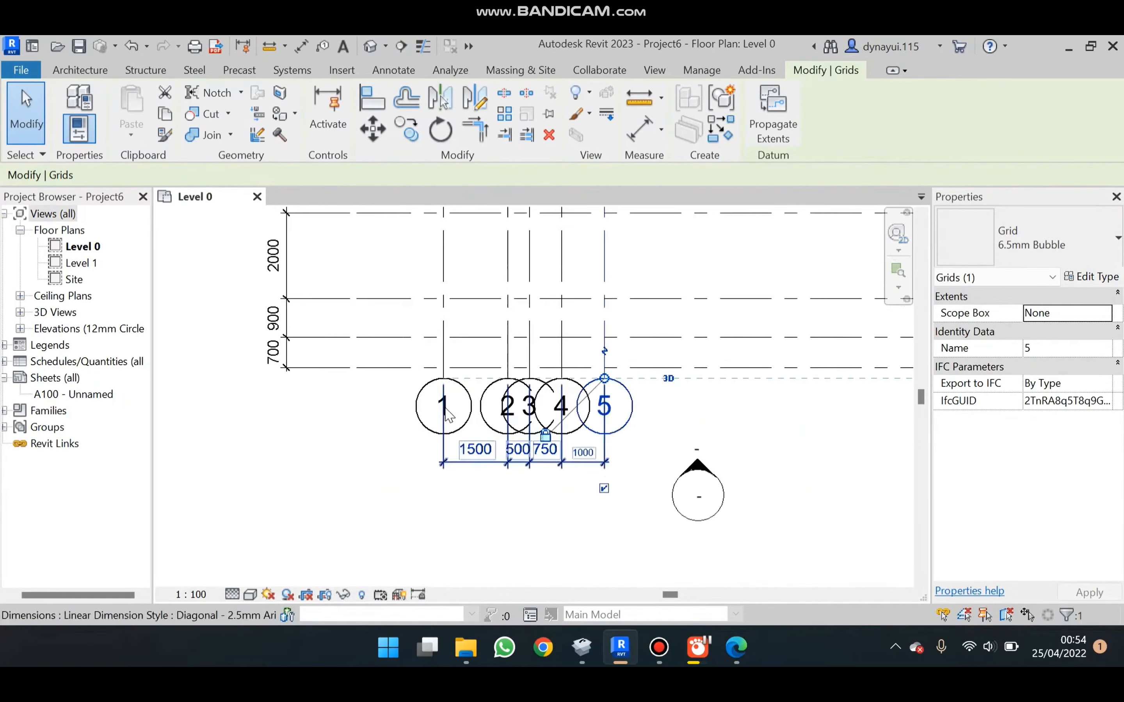
click(549, 557)
- Move horizontal grid 12 so that its spacing from grid 13 is 1000 mm
scroll(435, 428, down, 4)
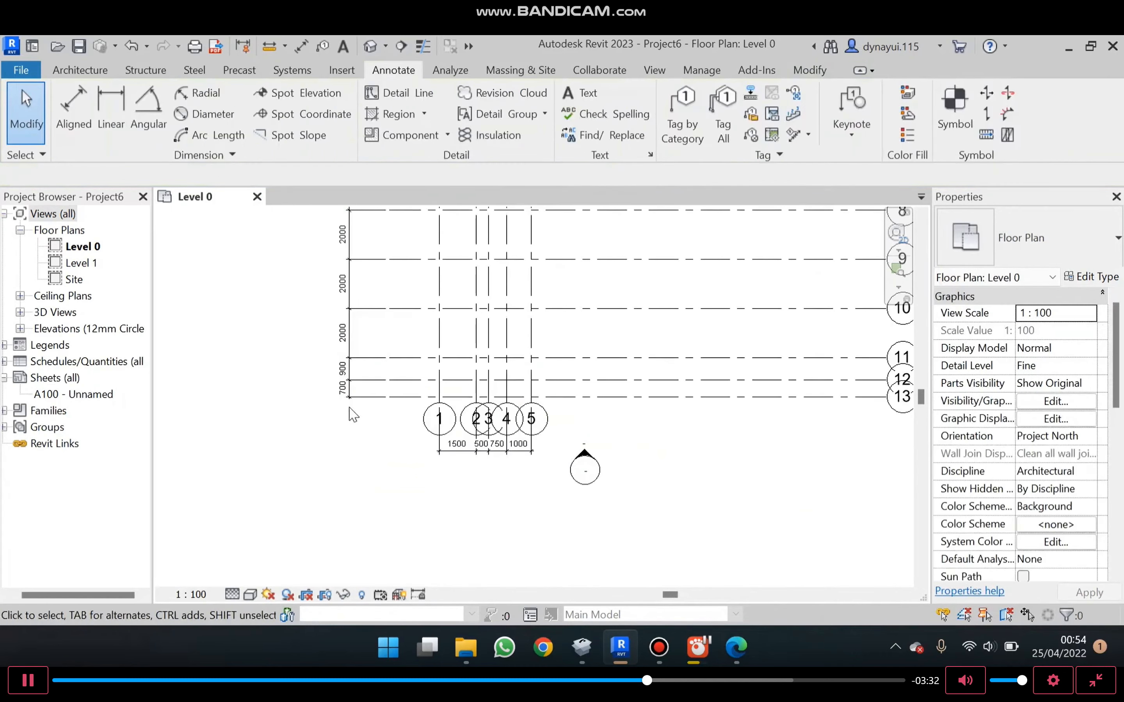
scroll(330, 472, down, 3)
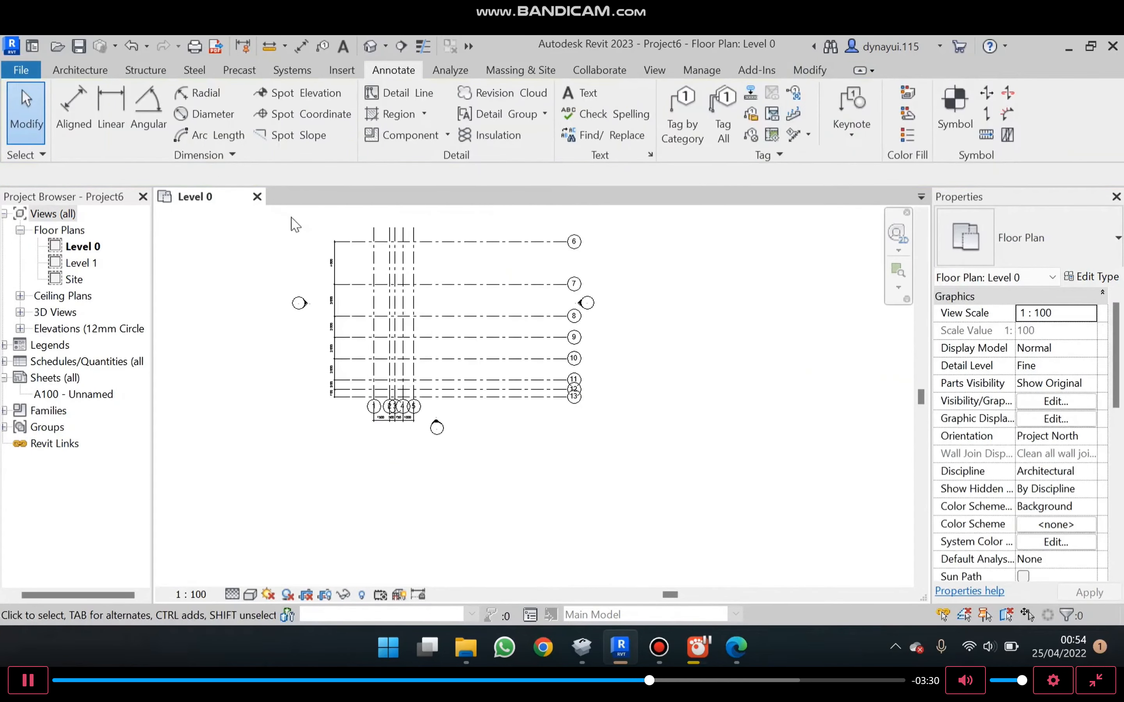
scroll(420, 531, up, 2)
scroll(420, 531, up, 3)
click(413, 449)
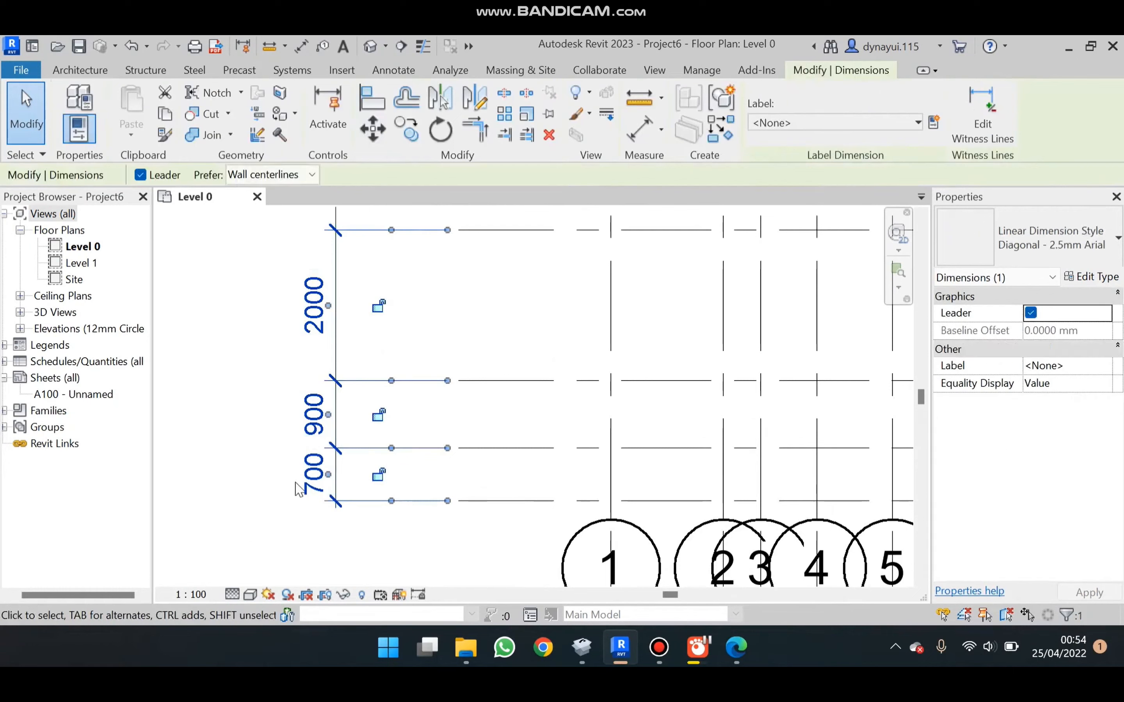
click(360, 551)
click(539, 448)
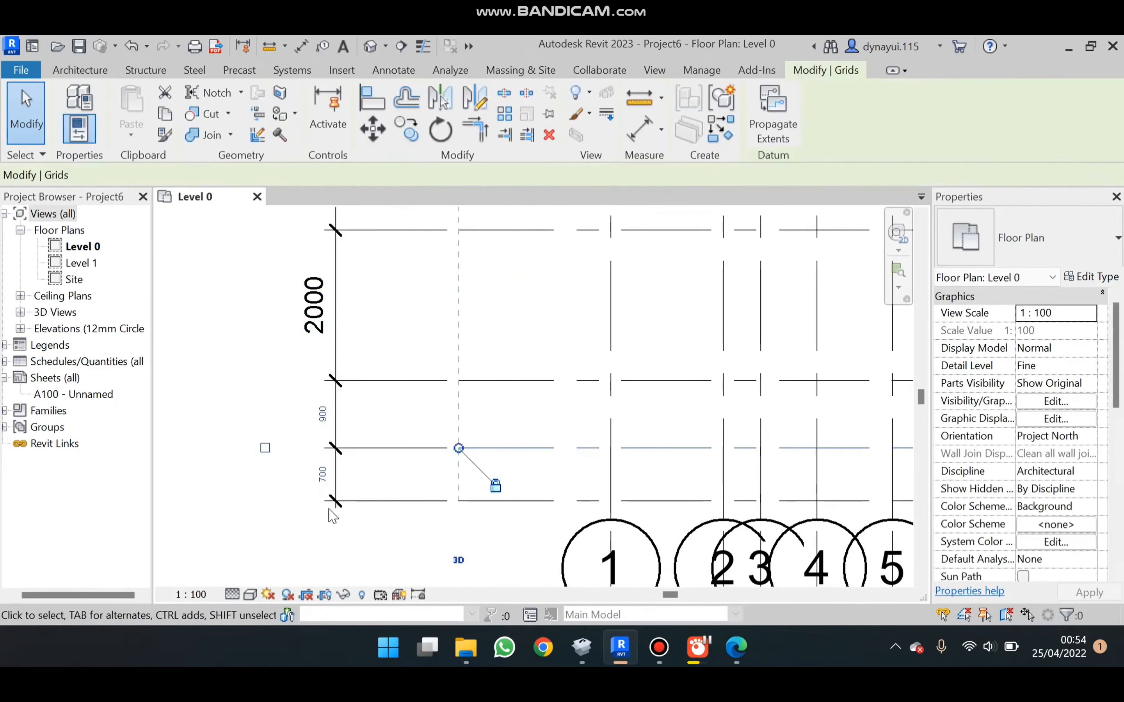
click(321, 471)
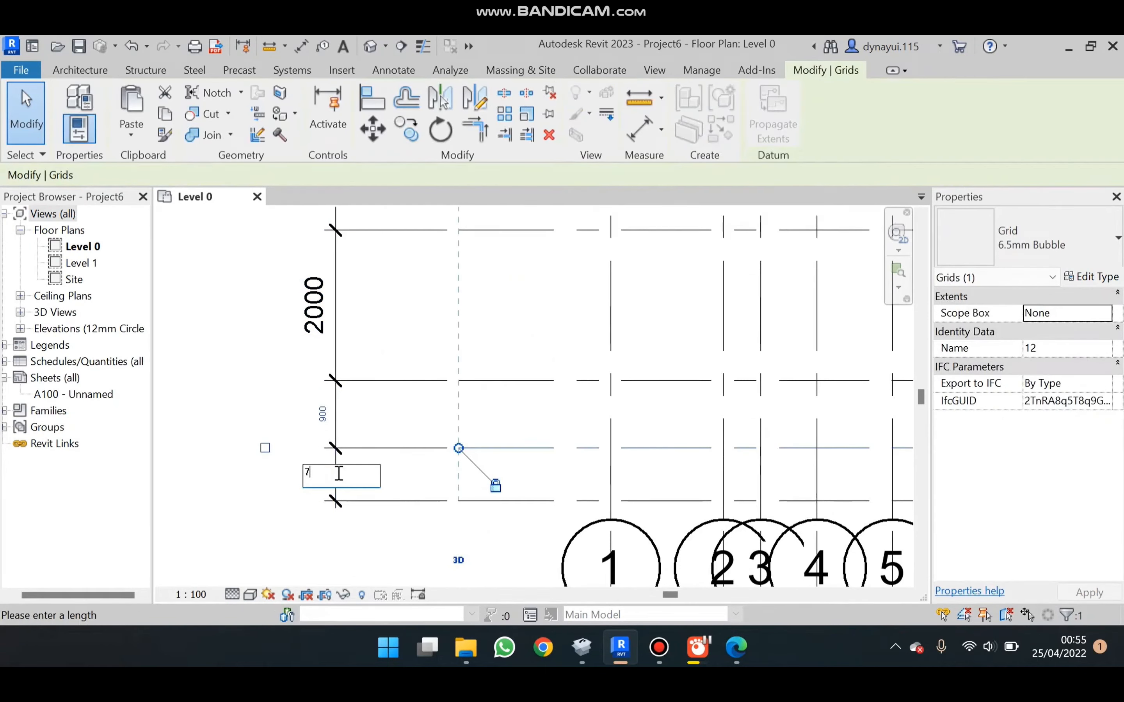
key(Return)
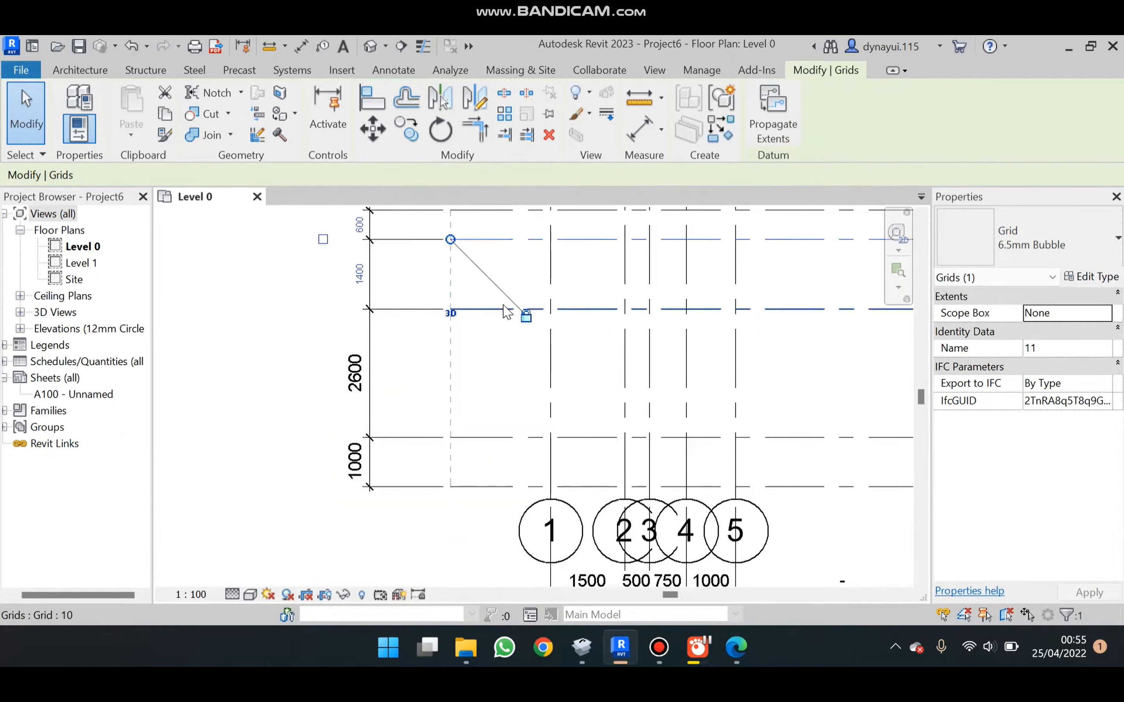
- Set the spacing between horizontal grids 10 and 12 to 3000 mm
click(505, 309)
click(358, 381)
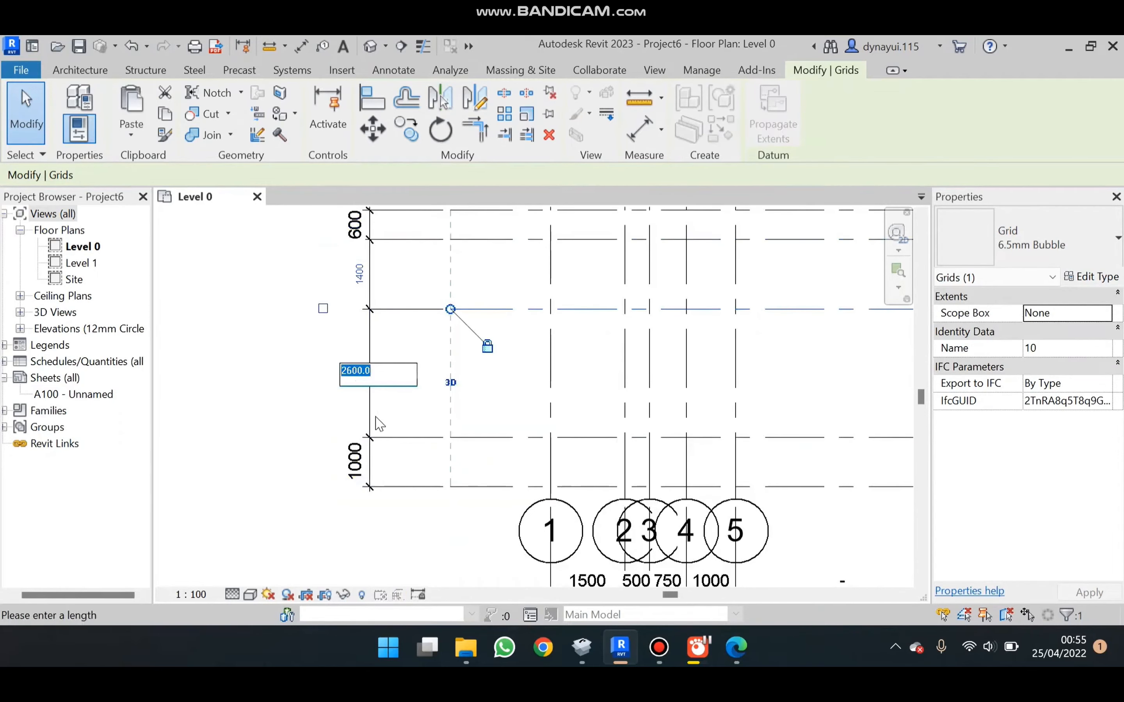
key(BackSpace)
key(Return)
- Align the bubble end of horizontal grid 9 with the bubble ends of the other horizontal grids
drag(657, 279, 632, 375)
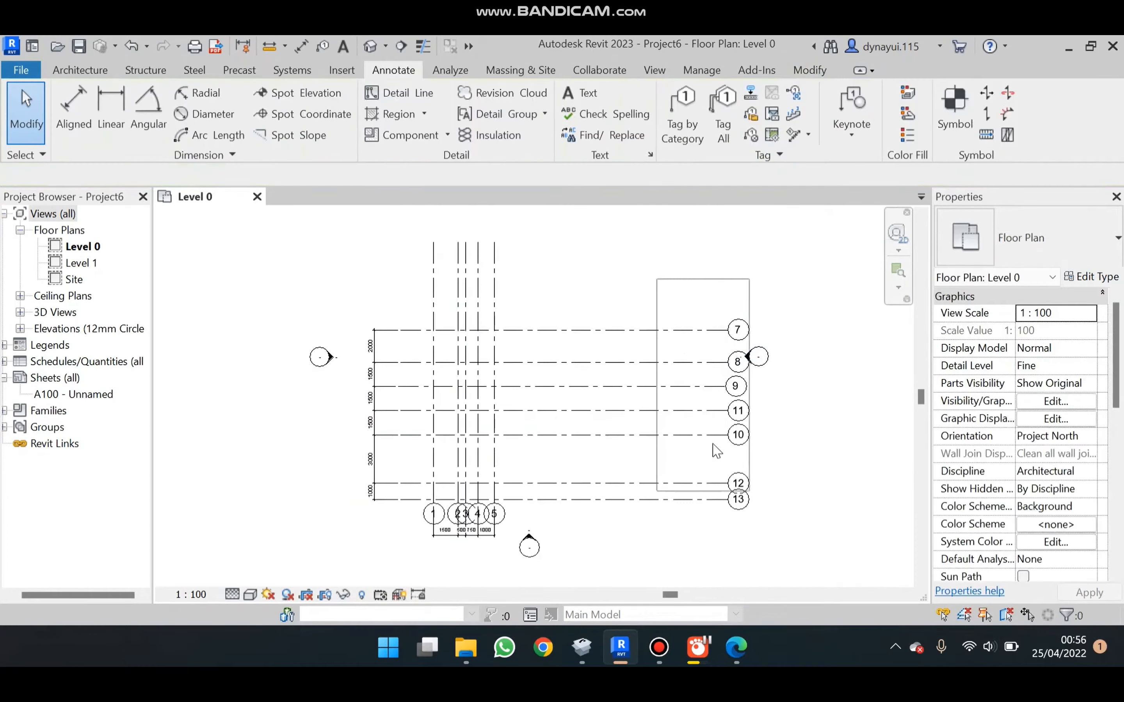
drag(677, 531, 597, 261)
drag(719, 328, 726, 327)
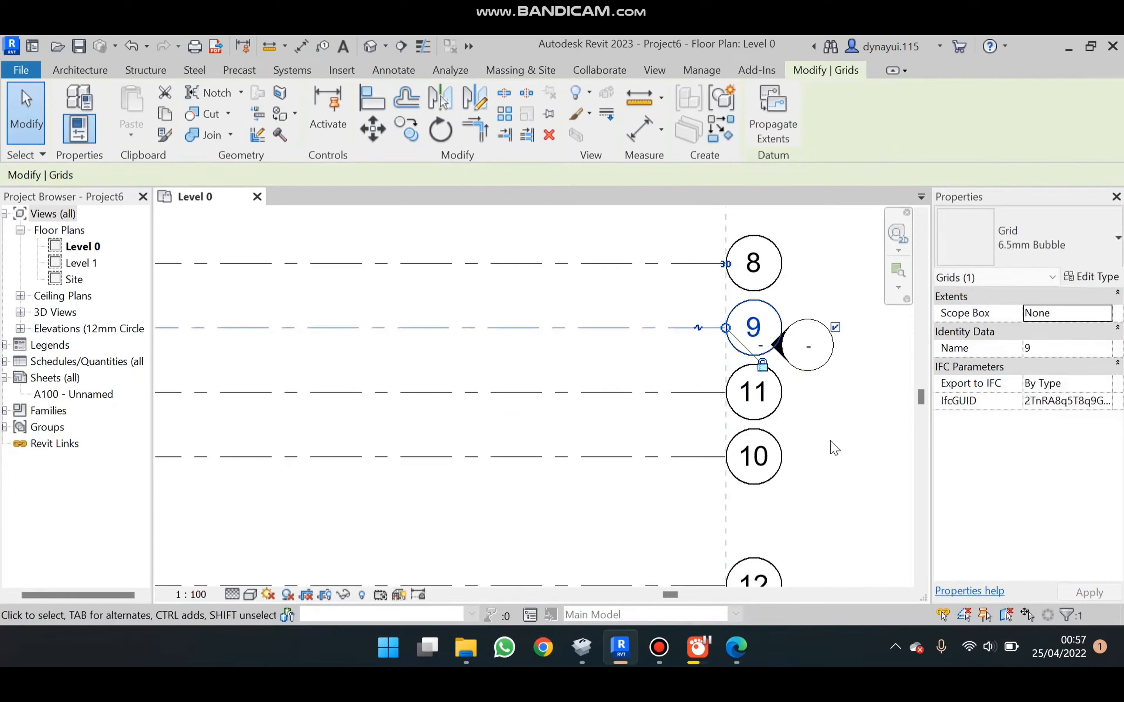
scroll(793, 395, down, 3)
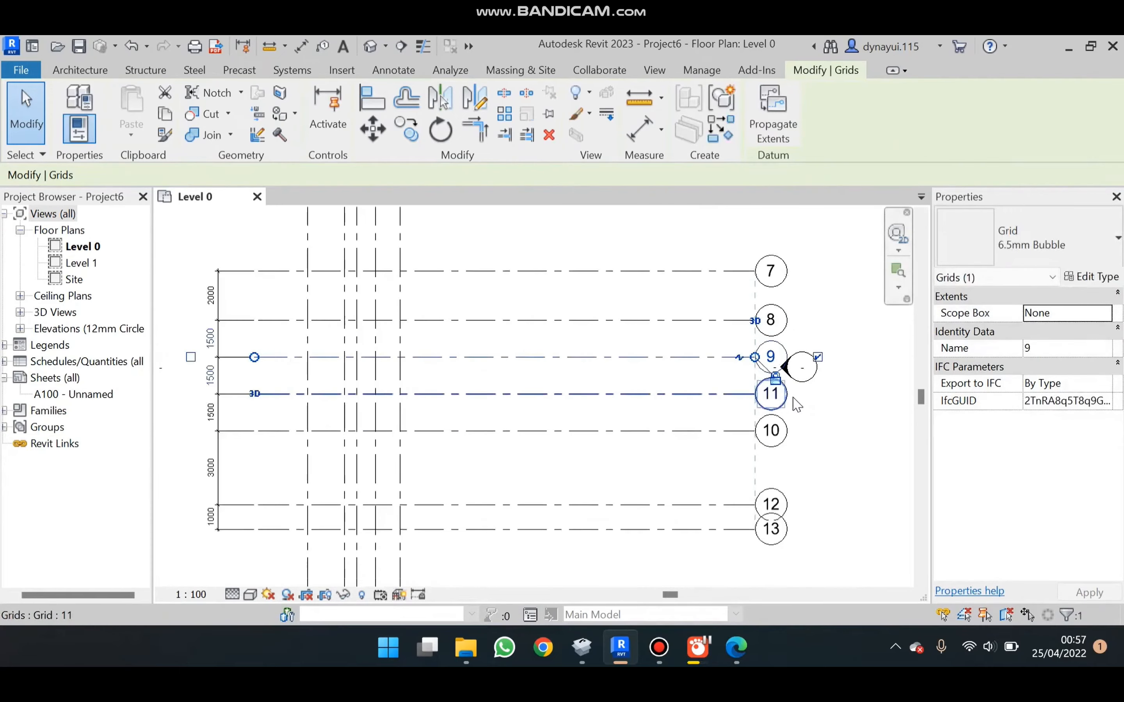
scroll(674, 529, down, 2)
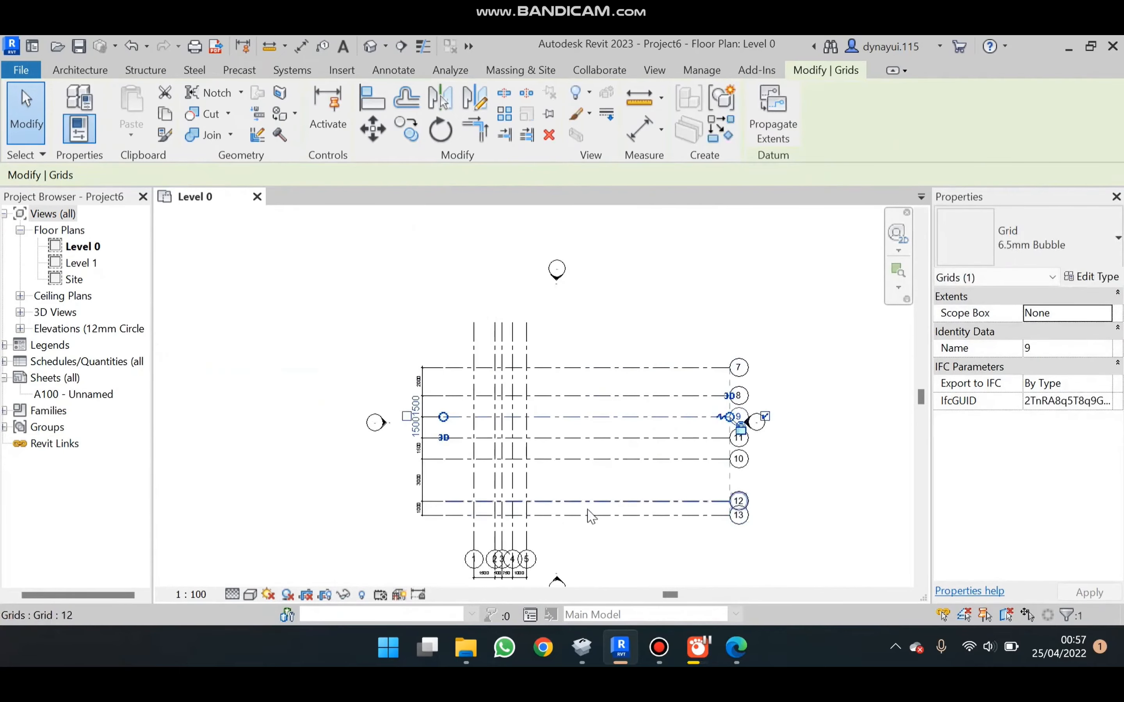
scroll(557, 534, up, 3)
scroll(535, 544, down, 2)
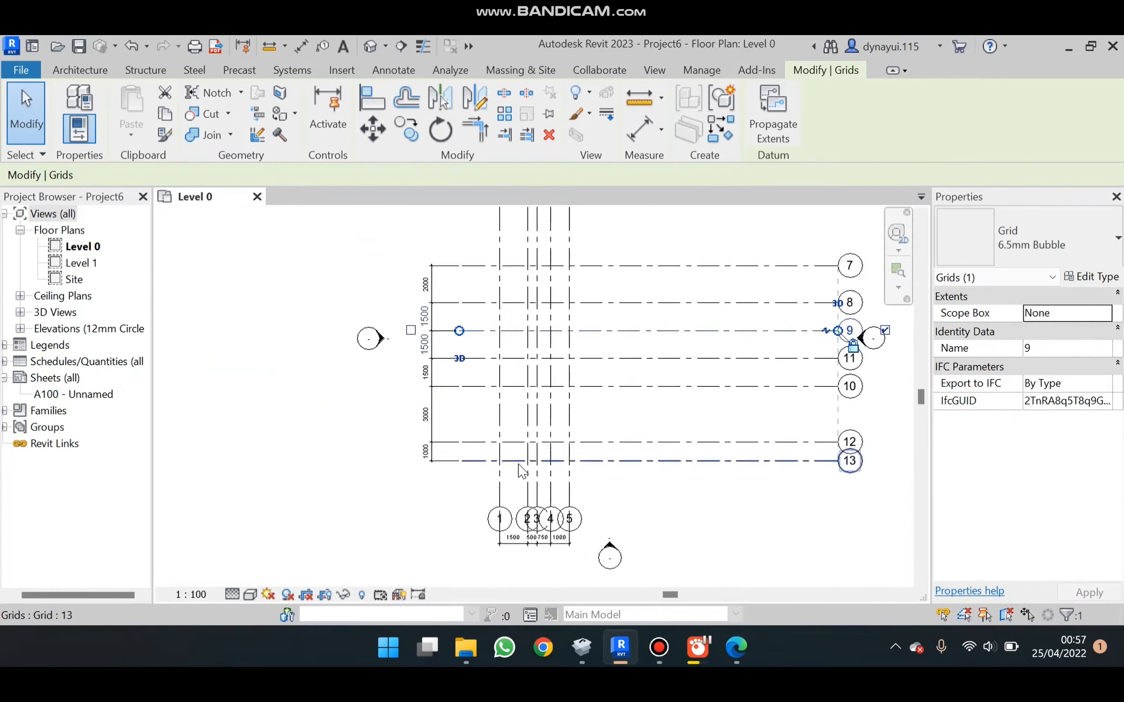
scroll(534, 539, up, 2)
key(Escape)
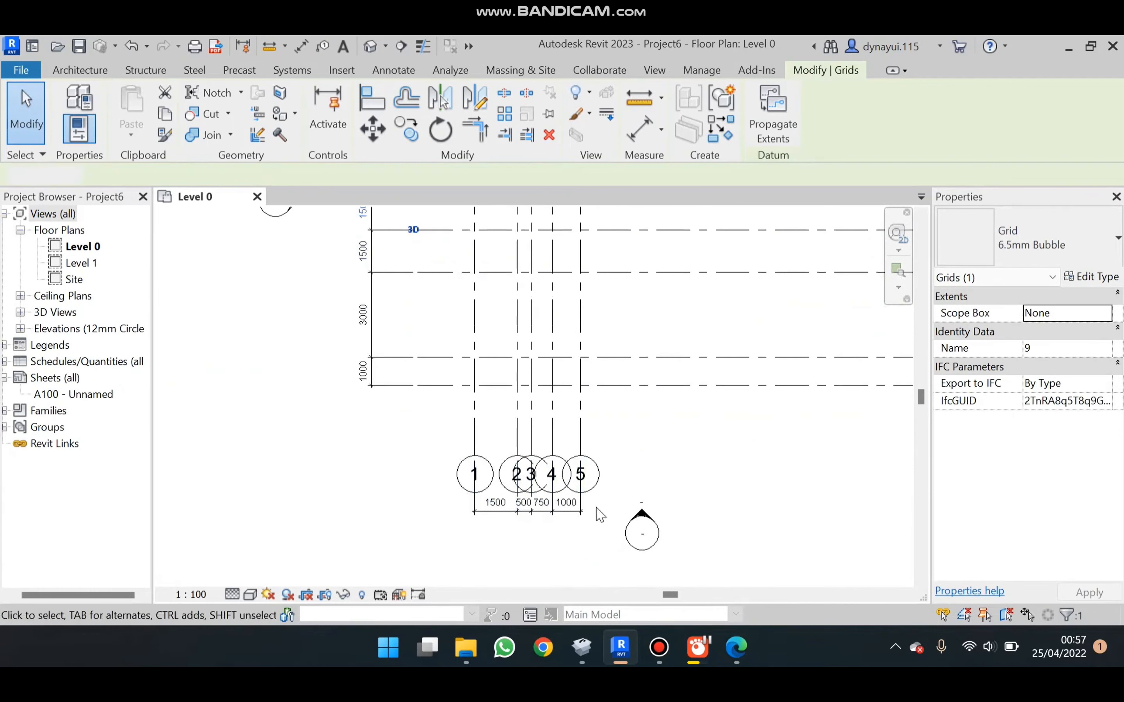
- Move the dimension line of vertical grids 1 to 5 from below their bubbles to just above them
key(d)
key(i)
click(574, 509)
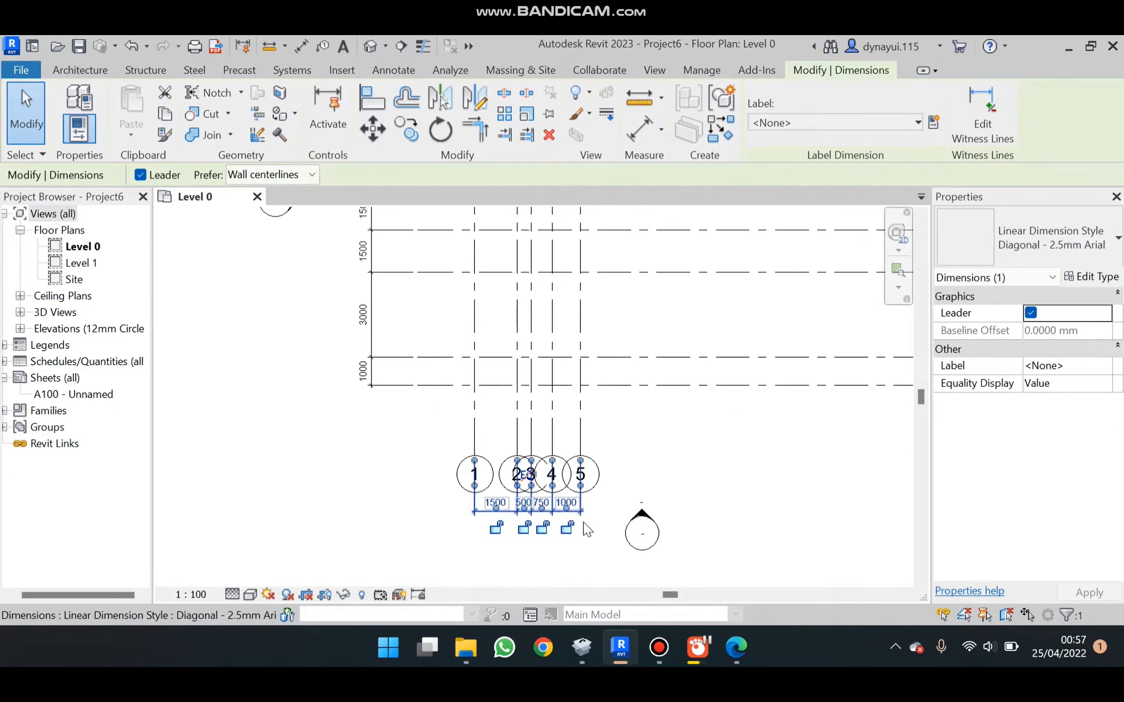
click(586, 529)
click(582, 514)
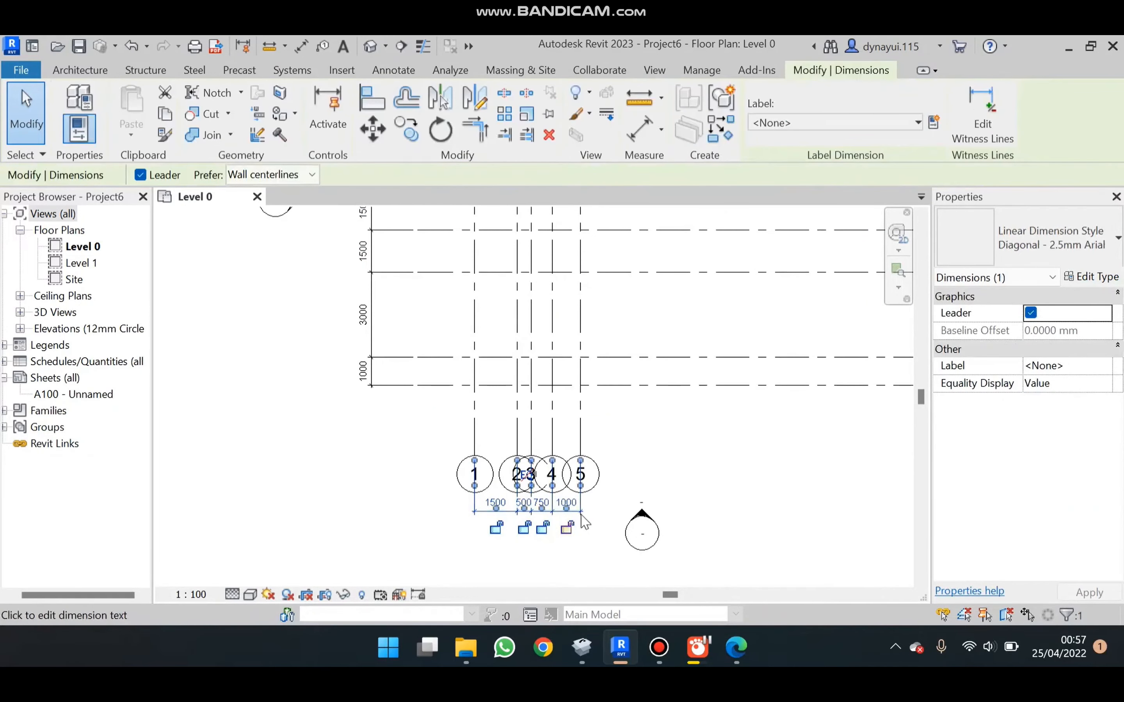
drag(582, 514, 586, 456)
click(611, 549)
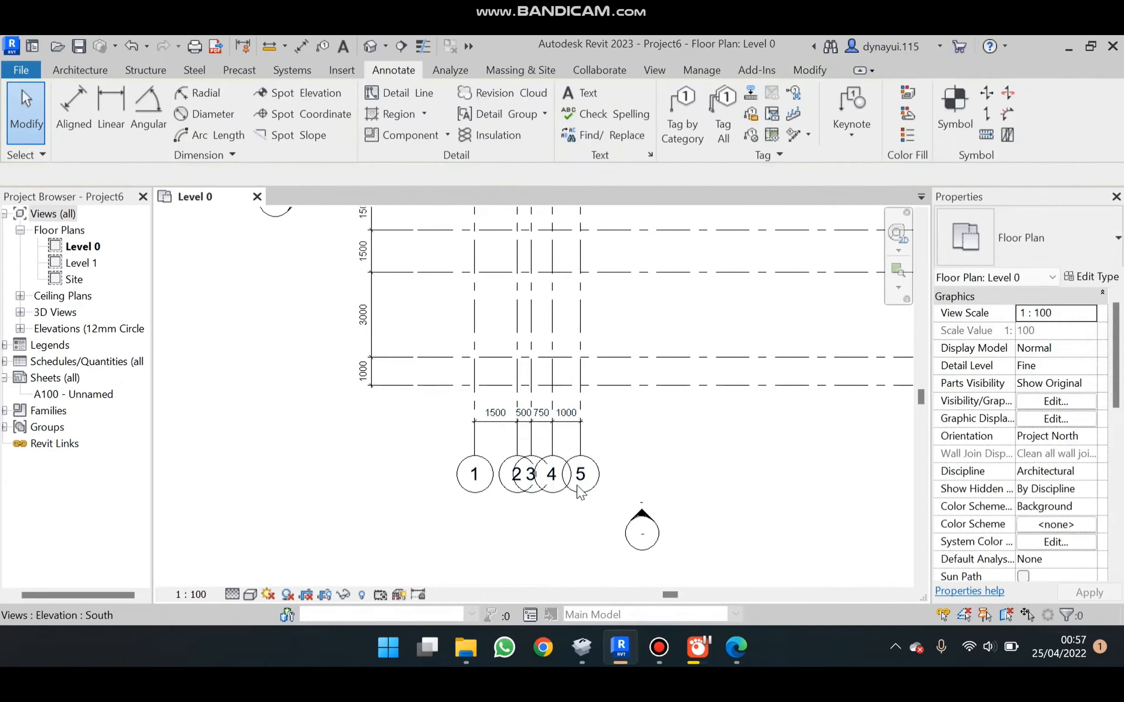
- Shorten the horizontal grids 7 to 13 together at their bubble ends so the bubbles sit just beyond vertical grid 5
scroll(439, 506, down, 3)
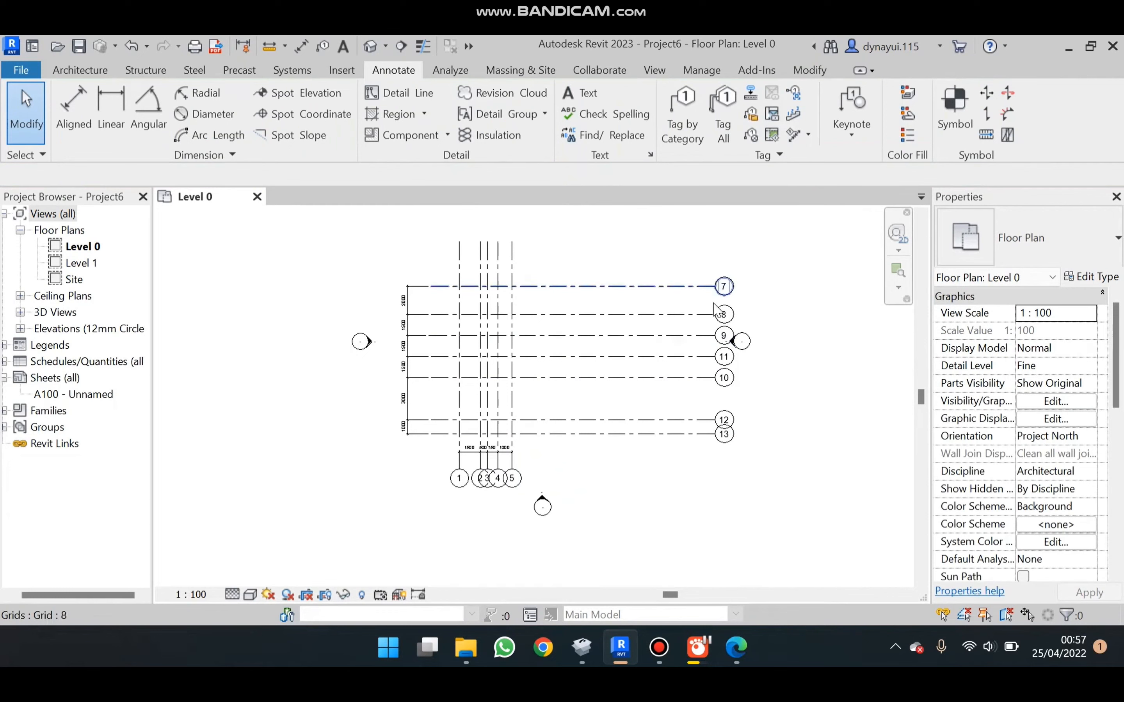
click(707, 287)
drag(715, 290, 530, 286)
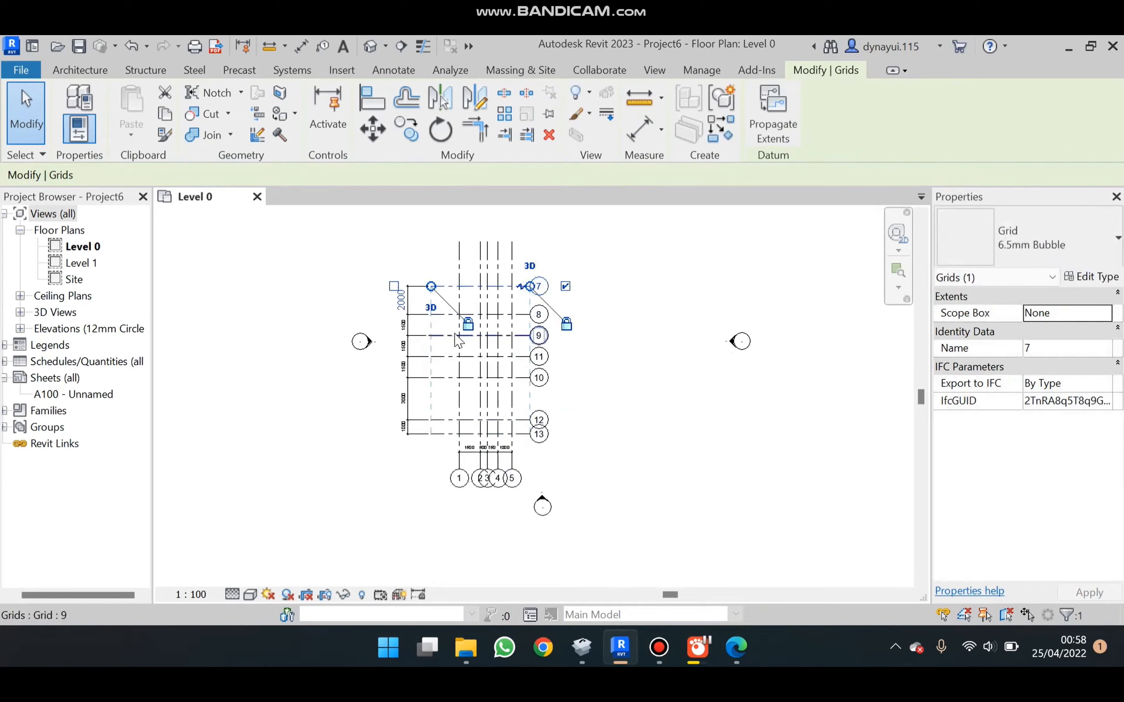
- Try to pull the ends without bubbles of the horizontal grids slightly inward and undo the change
scroll(377, 343, up, 3)
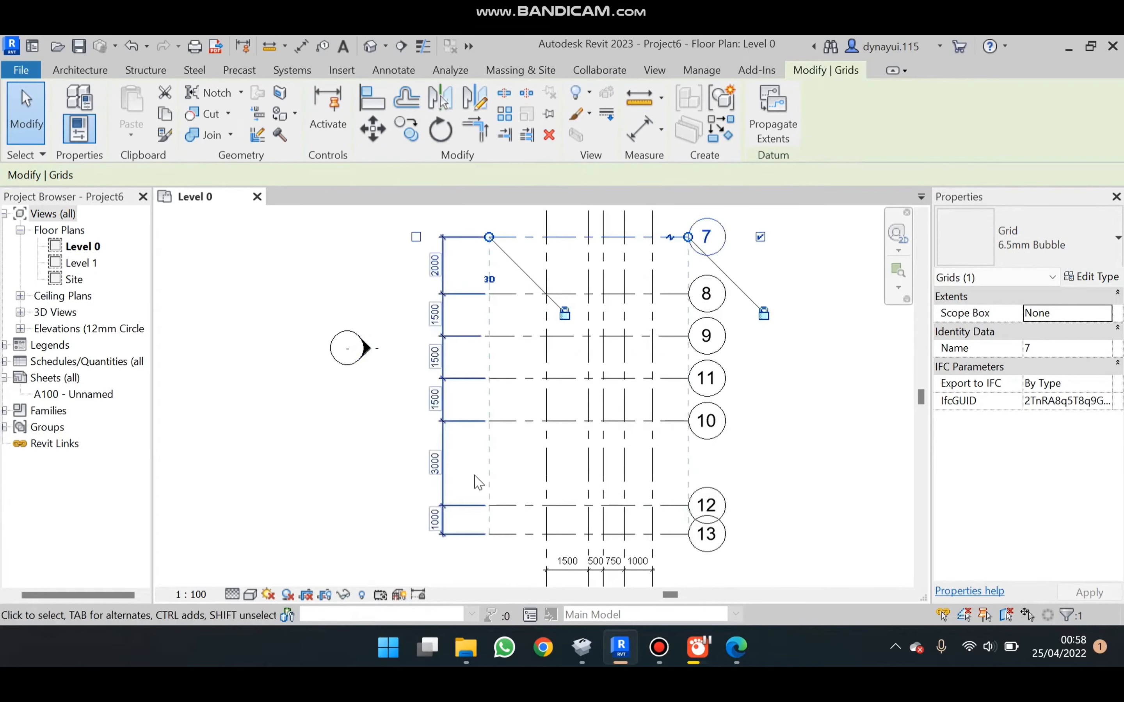
drag(489, 237, 497, 236)
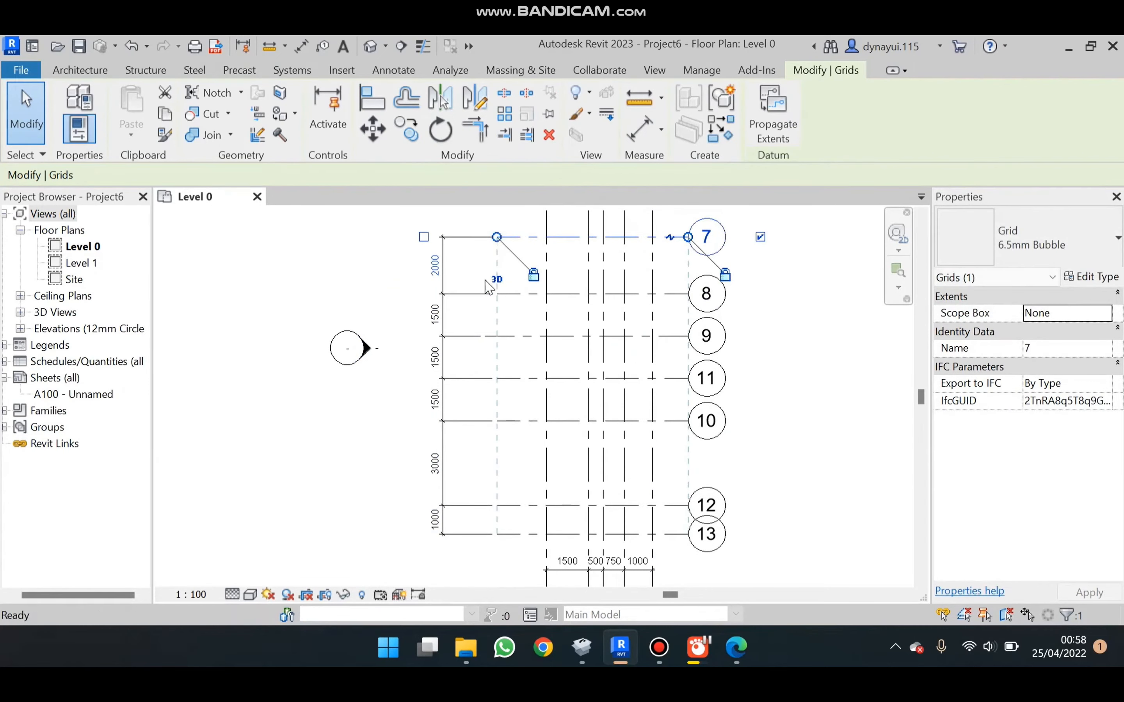
key(ctrl+z)
click(491, 337)
drag(484, 341, 489, 336)
click(510, 384)
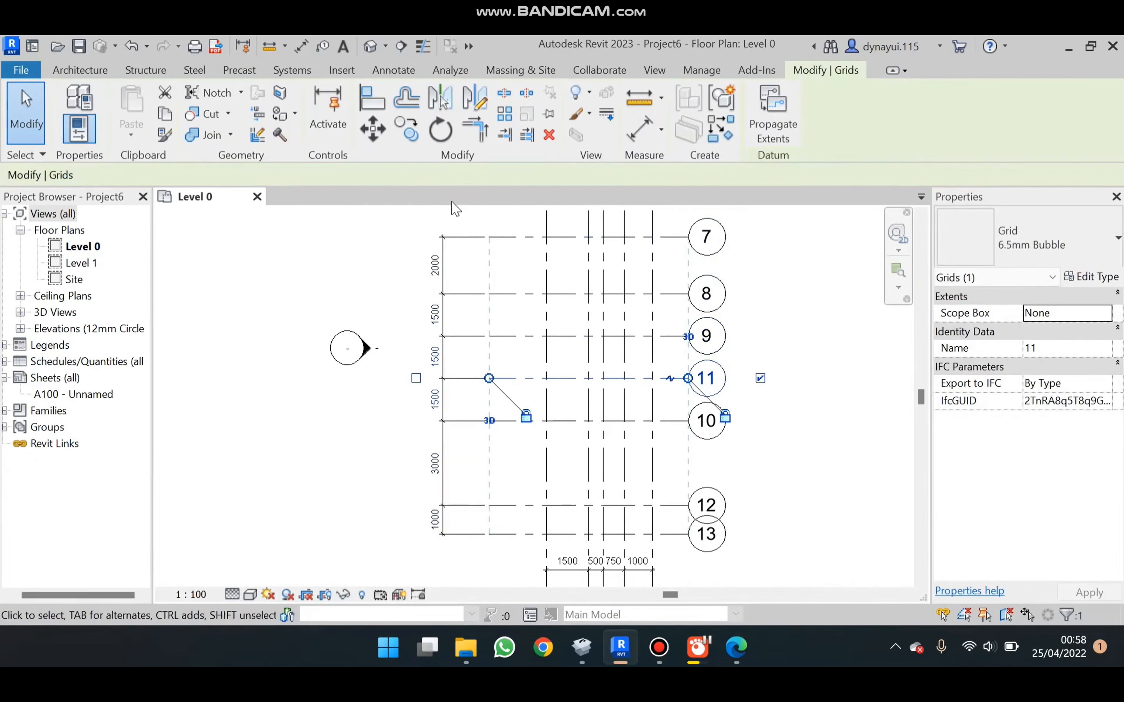
click(513, 216)
- Shorten the horizontal grids together at their ends without bubbles to just outside vertical grid 1
click(494, 237)
drag(489, 238, 530, 239)
scroll(534, 297, down, 2)
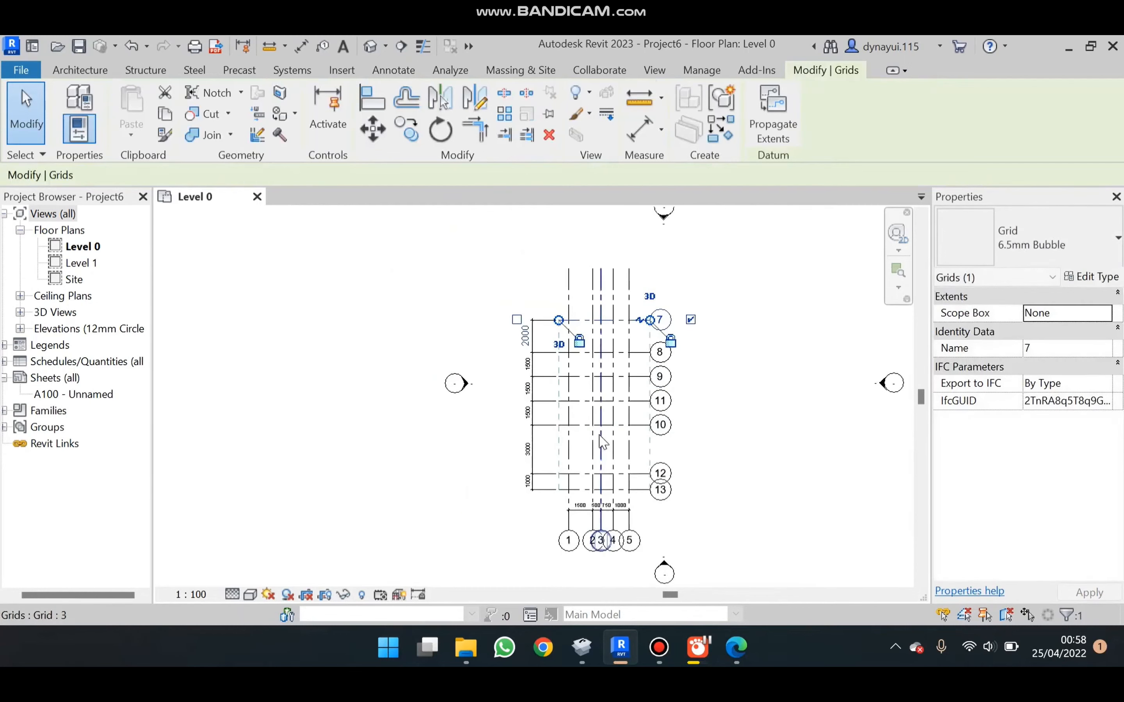
- Shorten vertical grids 1 to 5 together at their upper ends to just above horizontal grid 7
scroll(576, 287, up, 3)
click(567, 270)
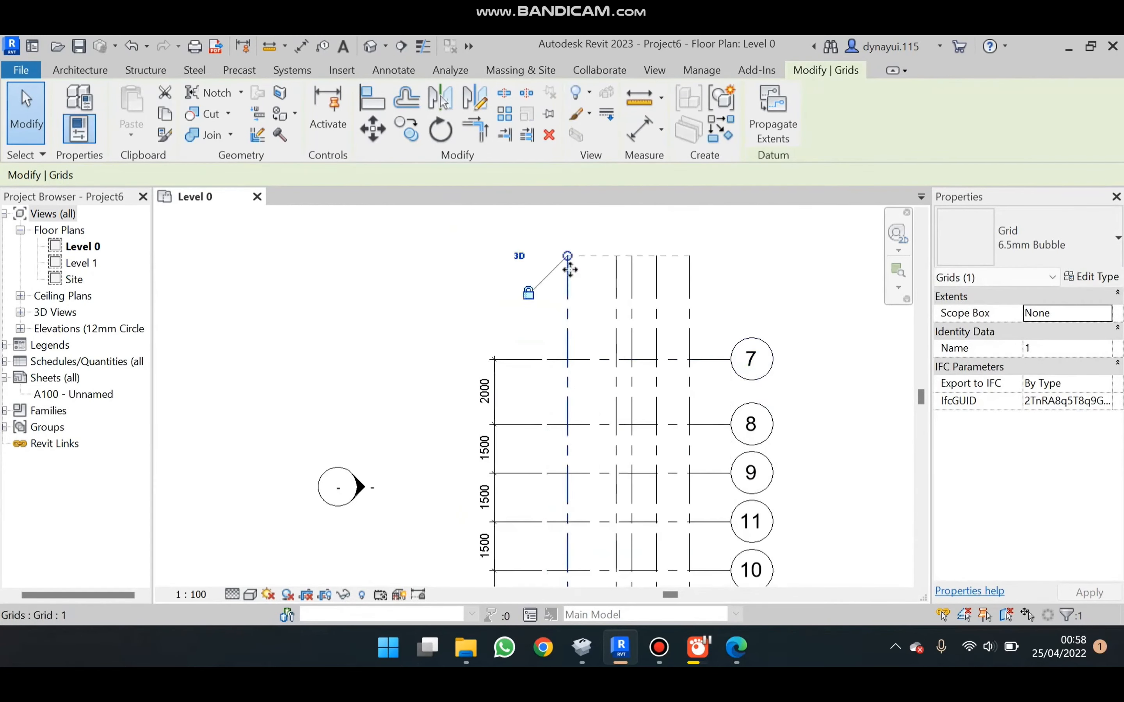
drag(567, 256, 567, 331)
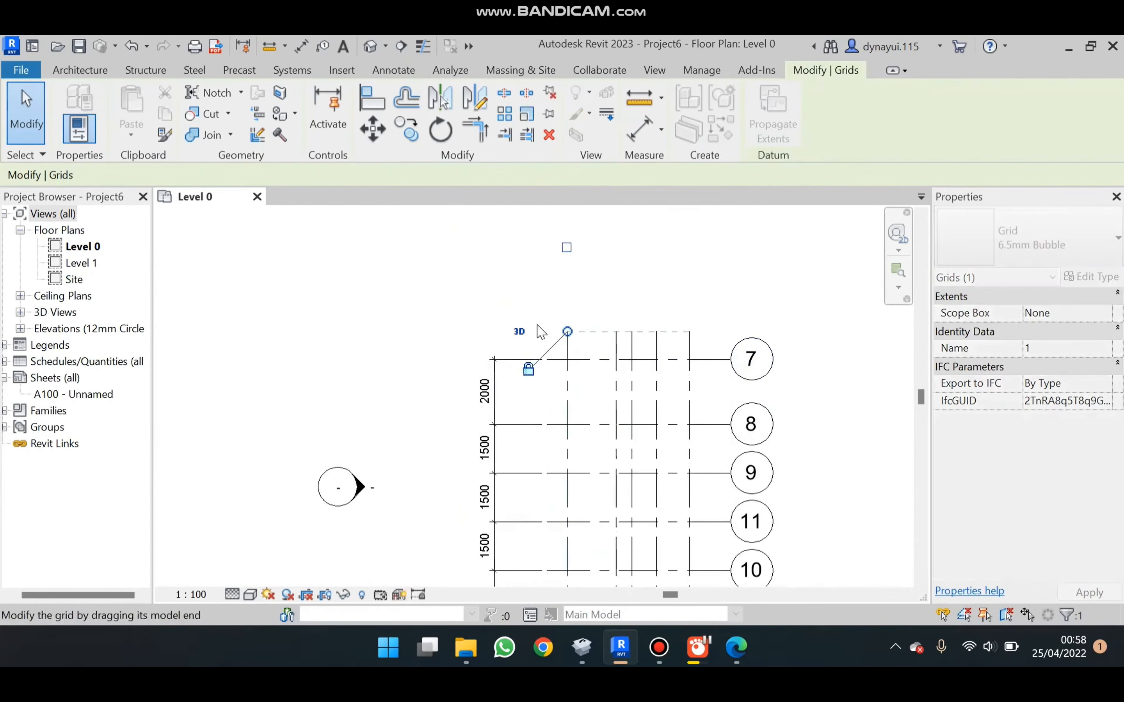
scroll(530, 281, down, 2)
click(725, 402)
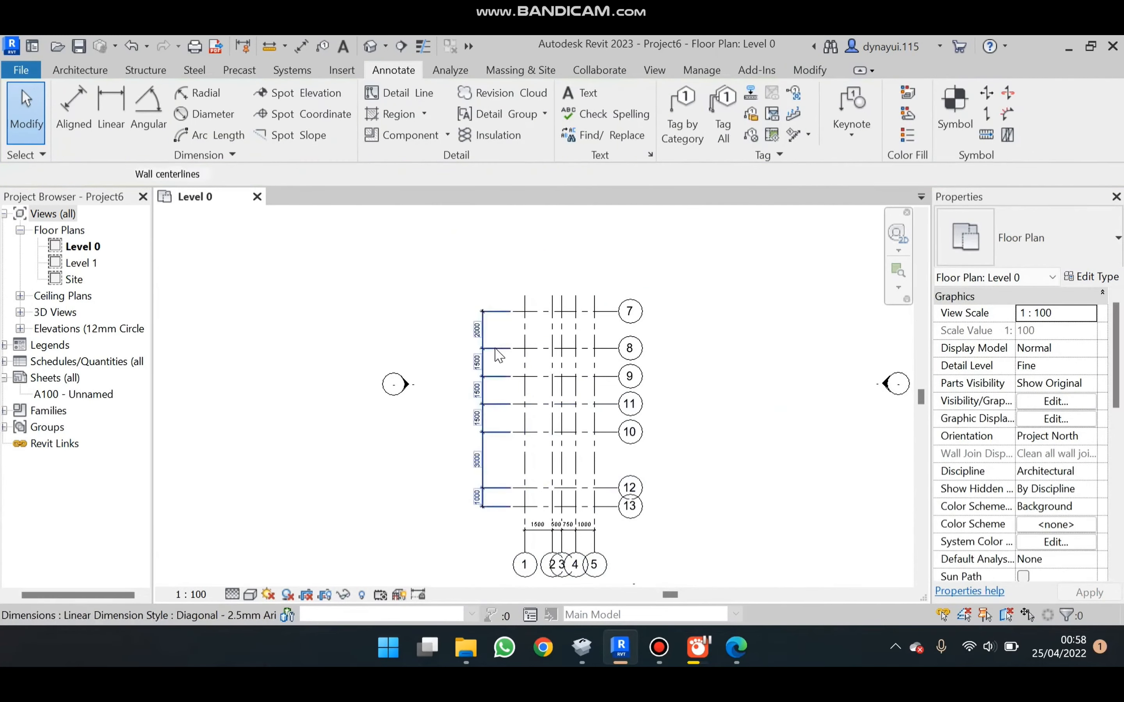
- Move the dimension line of the horizontal grids closer to vertical grid 1, beside the shortened grid ends
click(485, 336)
drag(484, 306, 508, 315)
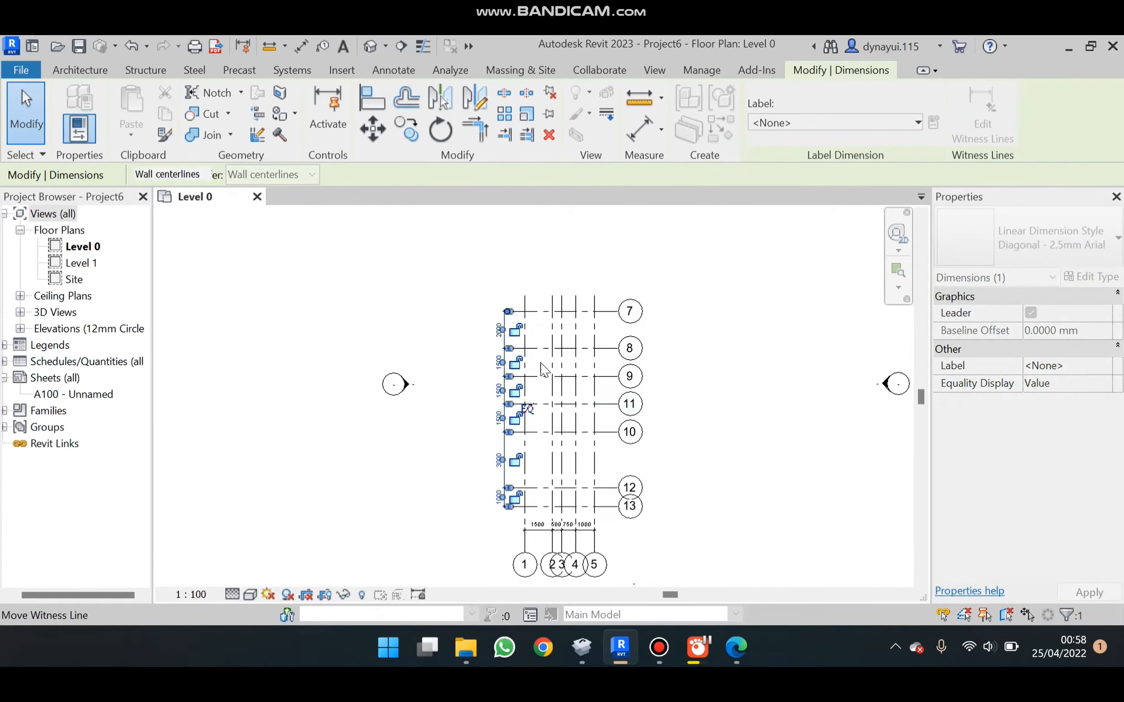
click(705, 464)
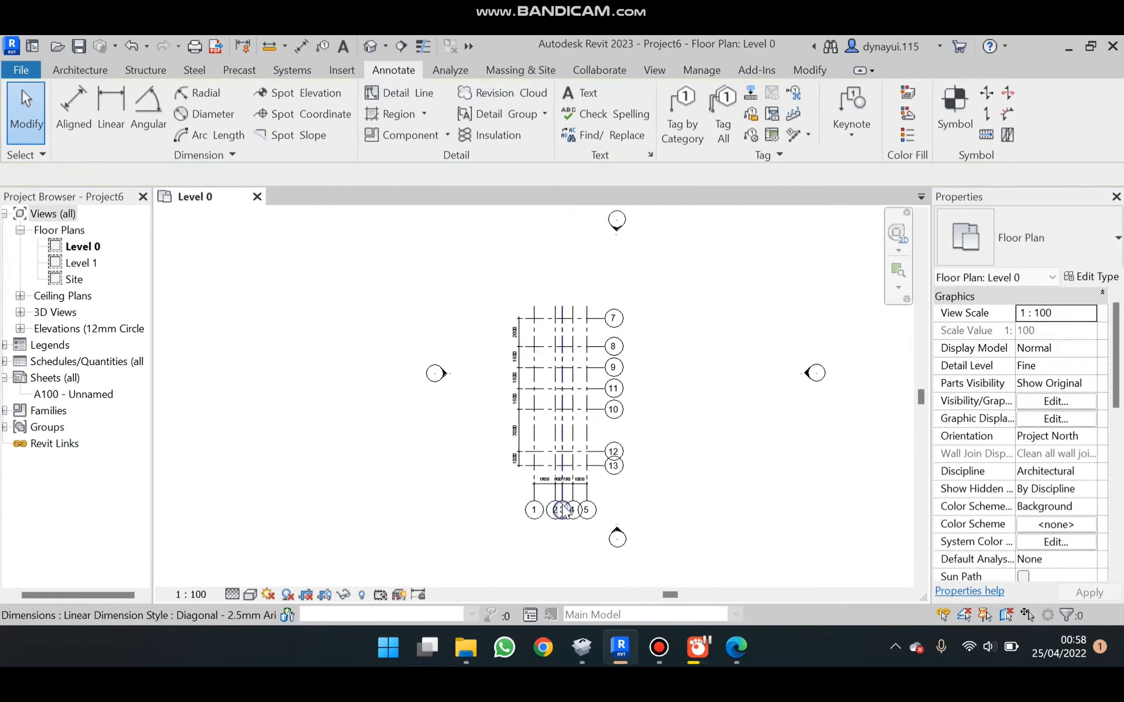
- Expand the list of elevation views in the project
scroll(563, 512, up, 2)
scroll(562, 512, down, 2)
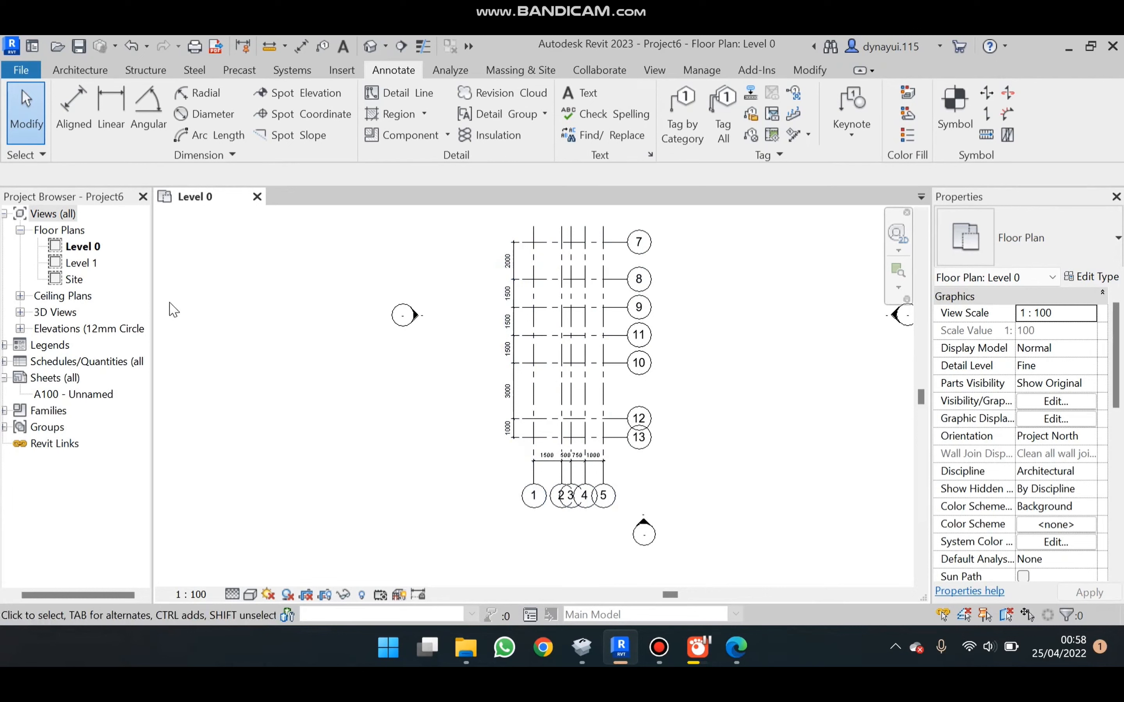
double_click(70, 334)
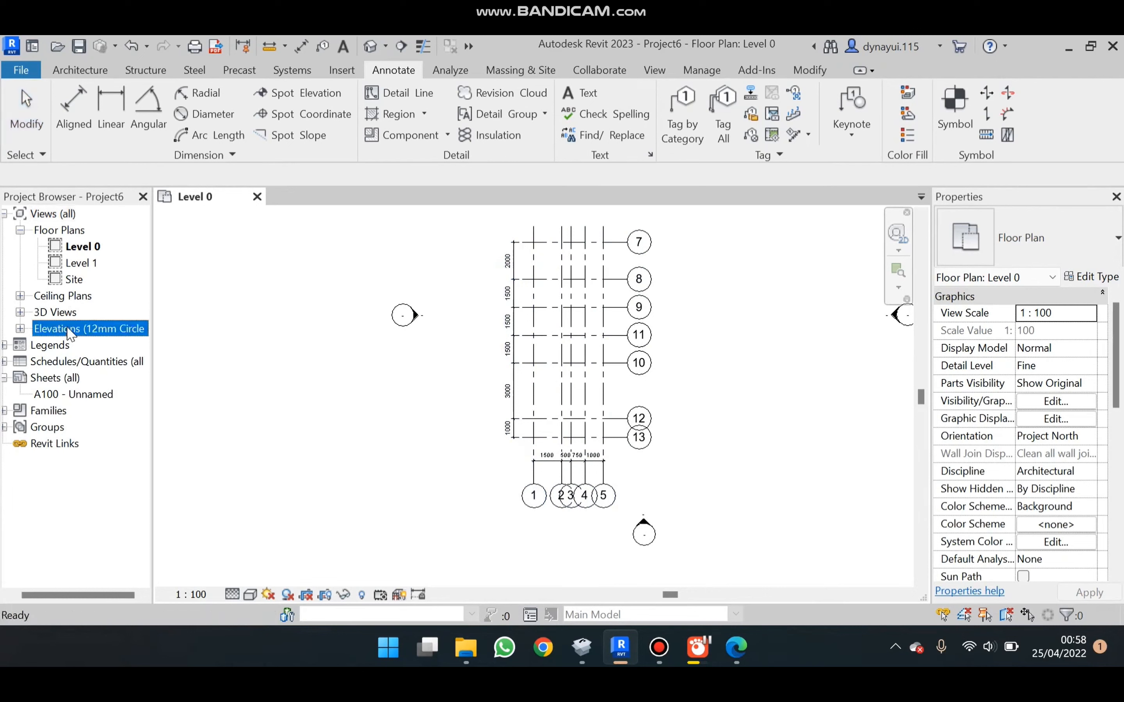